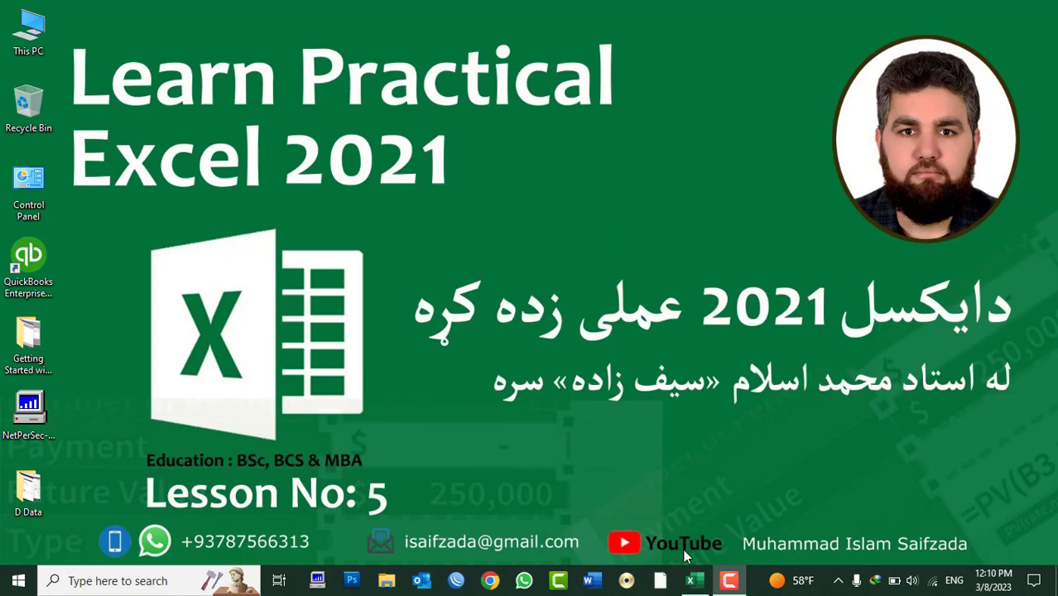
Step: Bring up the blank Book2 workbook, view its Protect Workbook options on the Info page, then return to Sheet1
click(693, 580)
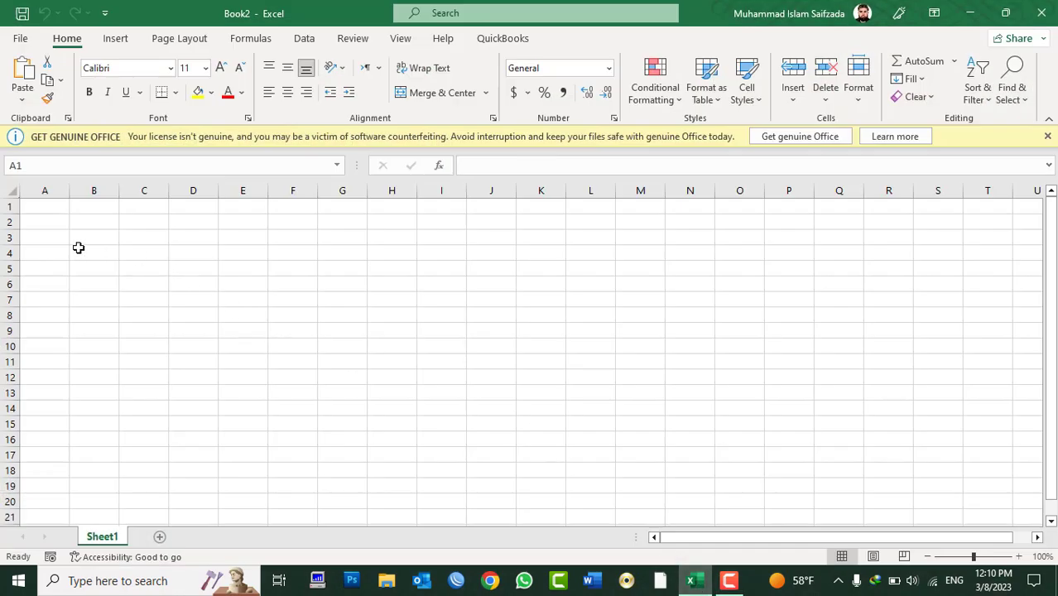
click(46, 206)
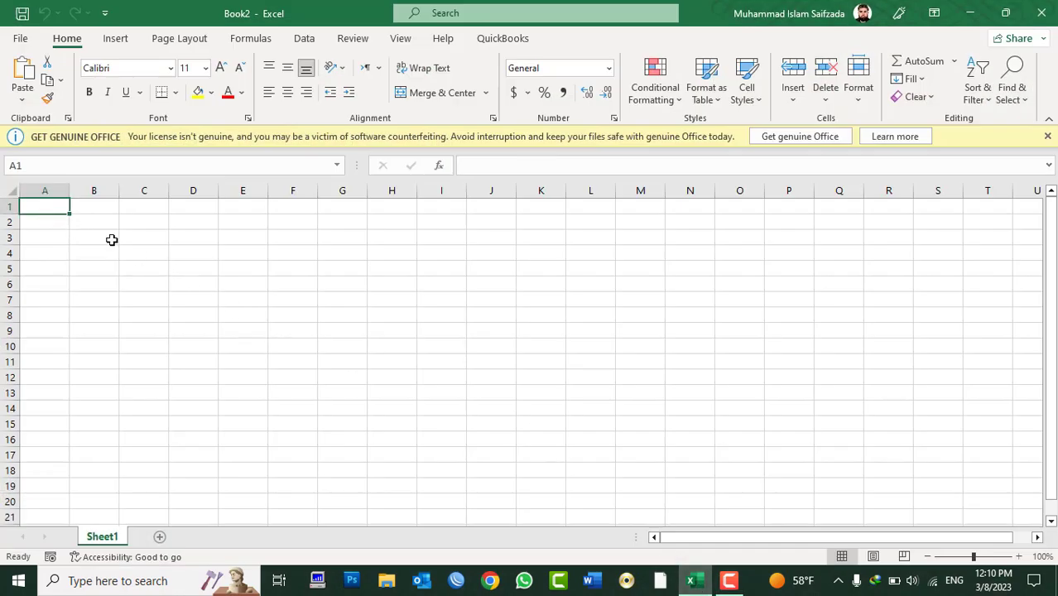
click(21, 39)
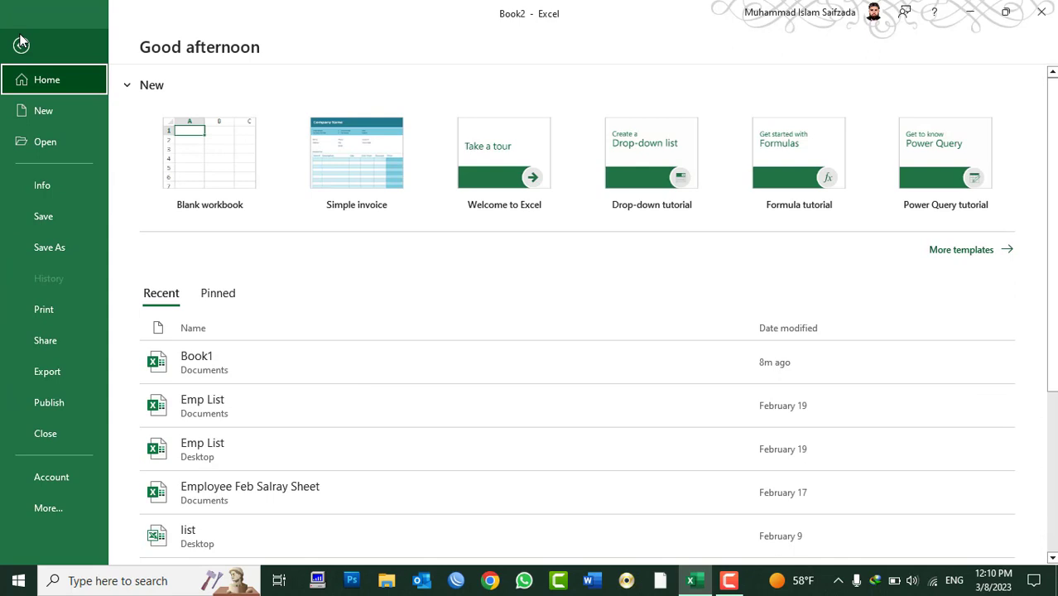
click(72, 183)
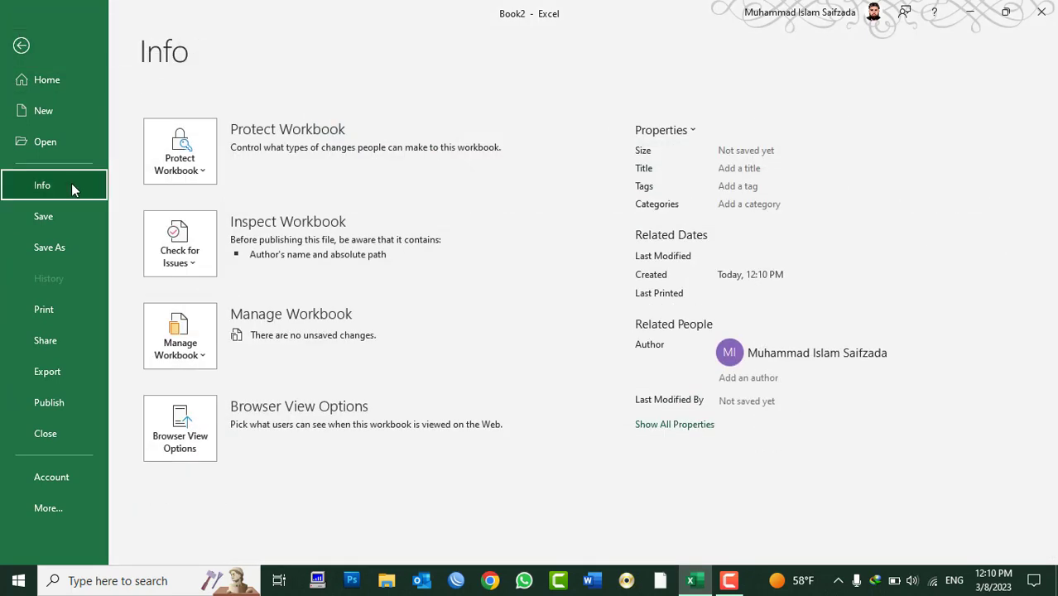
click(176, 169)
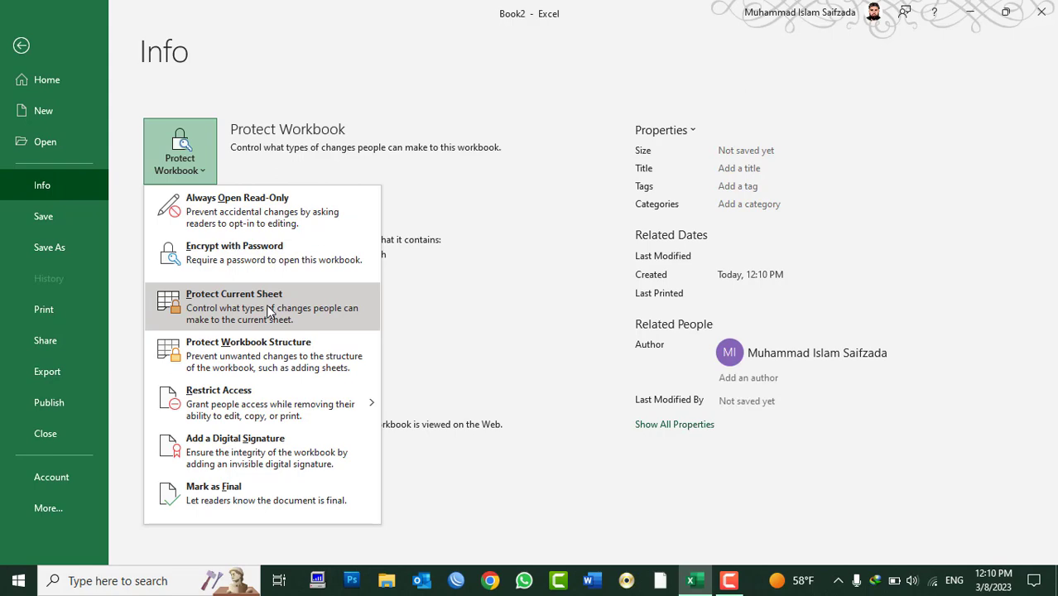
key(Escape)
key(Escape)
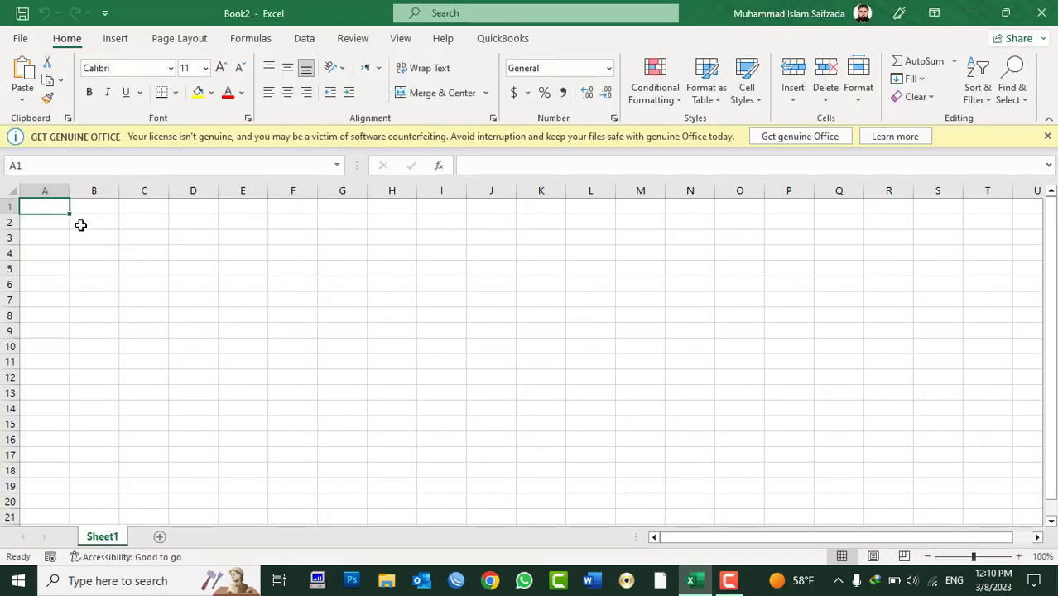
Step: Enter the headers EmpName, Post, Salary, Ad and Balance across A1:E1
ctrl+scroll(80, 225, up, 1)
ctrl+scroll(85, 221, up, 2)
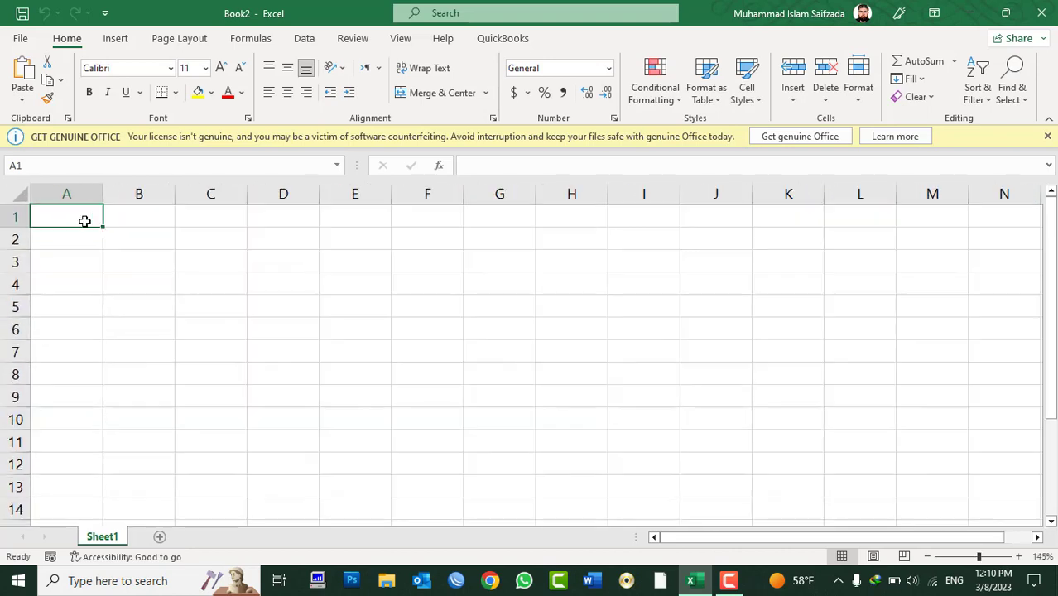
ctrl+scroll(85, 221, up, 1)
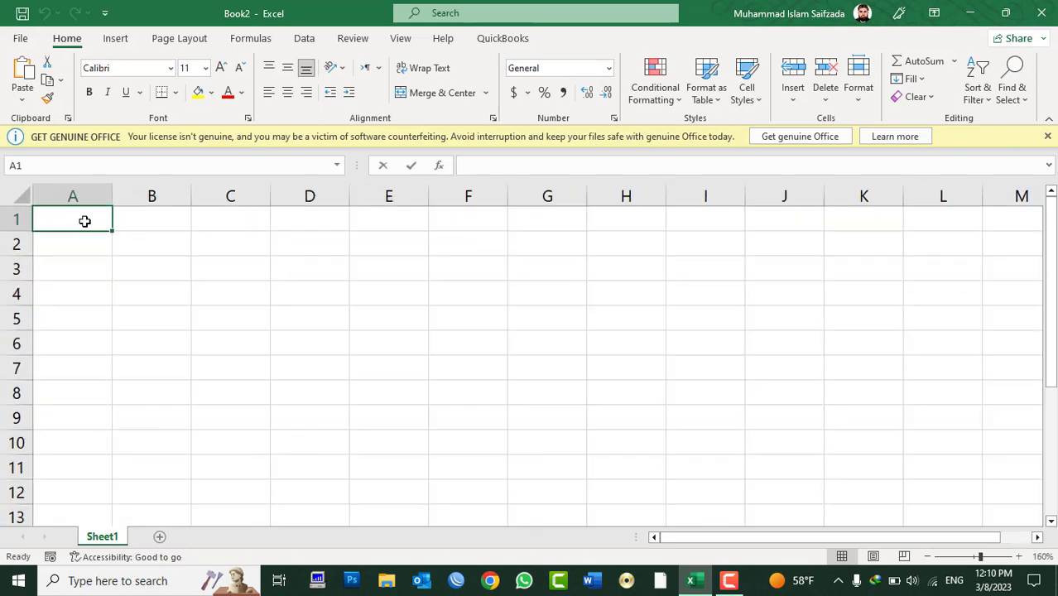
text(EmpName)
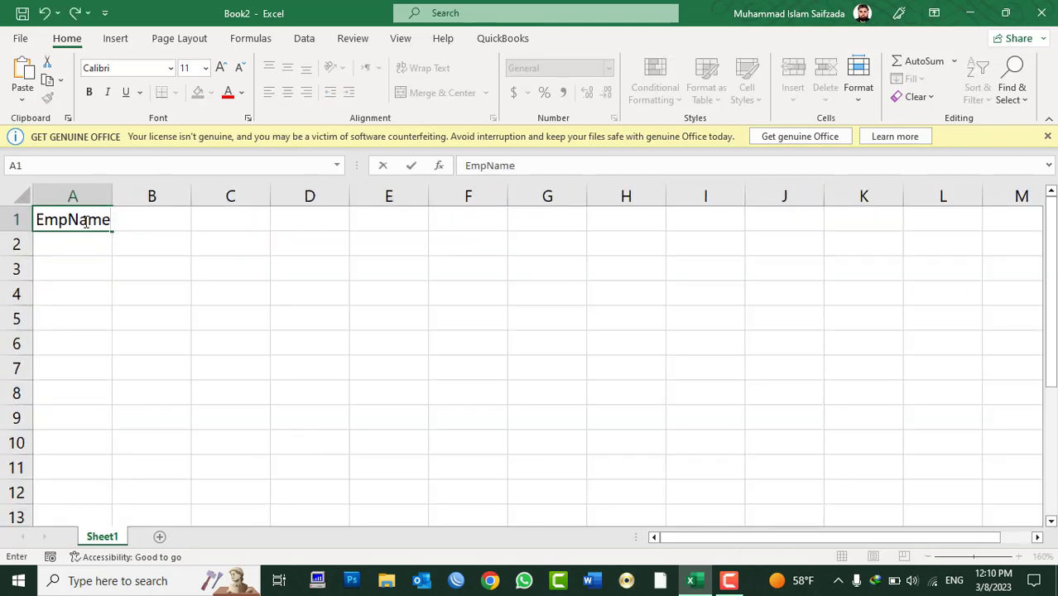
key(Tab)
text(Post)
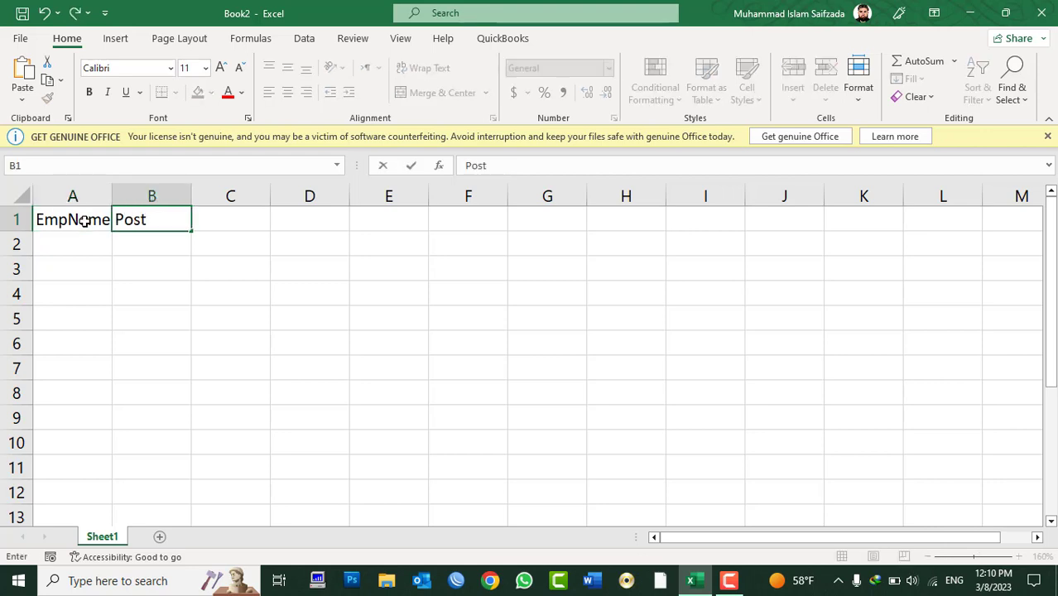
key(Tab)
text(Salar)
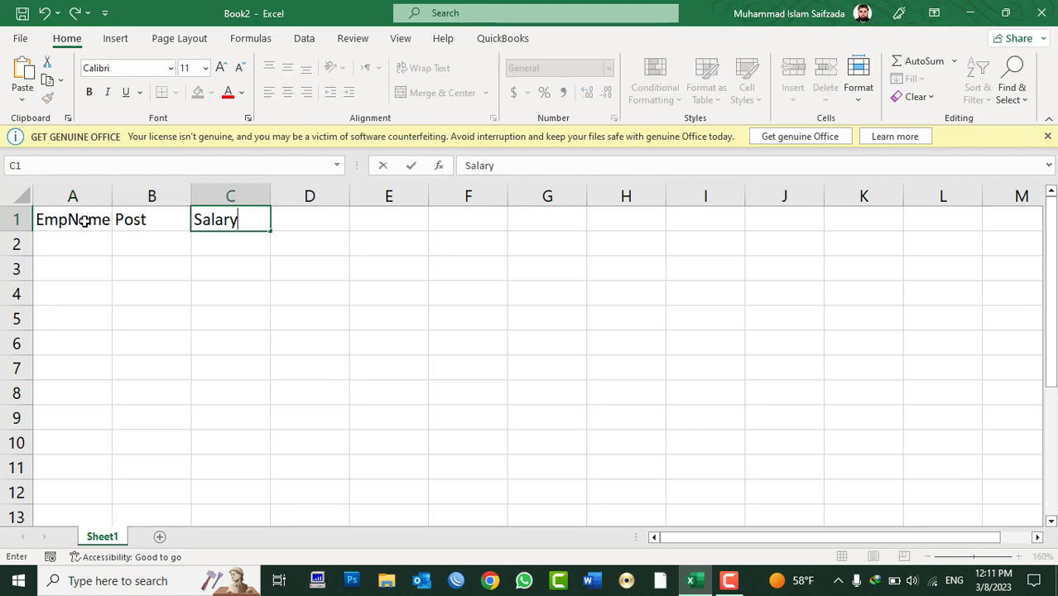
key(Tab)
text(Ad)
key(Tab)
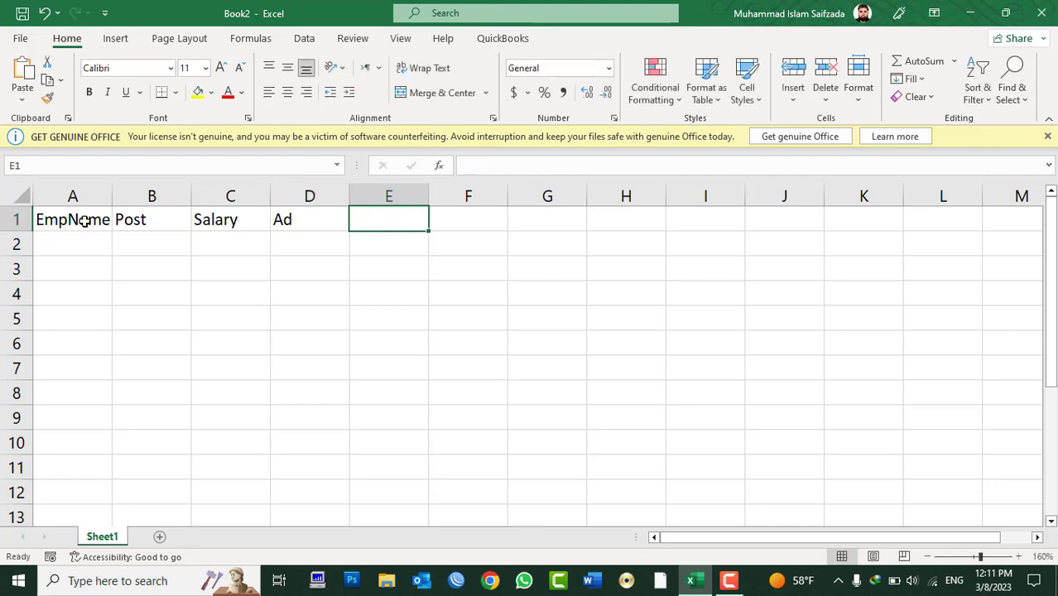
text(Balance)
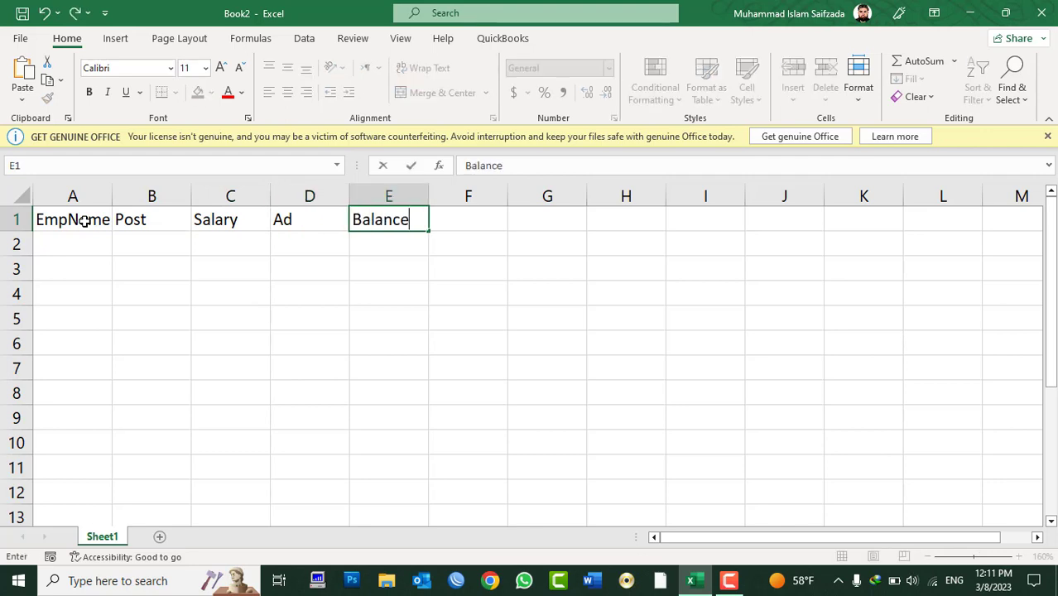
key(ctrl+Return)
Step: Make the header row A1:E1 bold and widen column A to fit EmpName
key(shift+Left)
key(shift+Left)
key(shift+Left)
key(shift+Left)
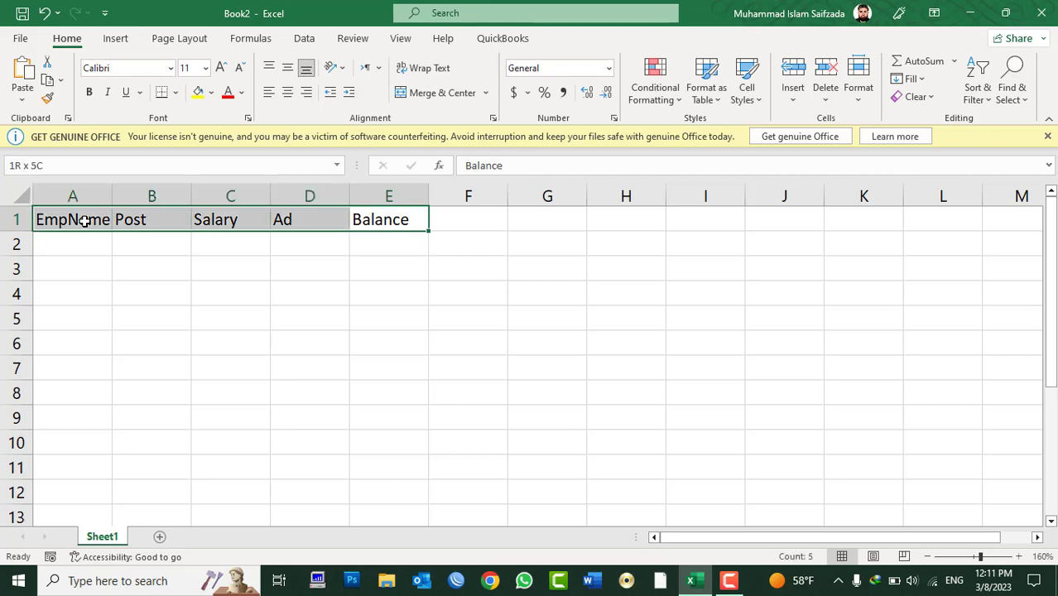
key(ctrl+b)
key(Down)
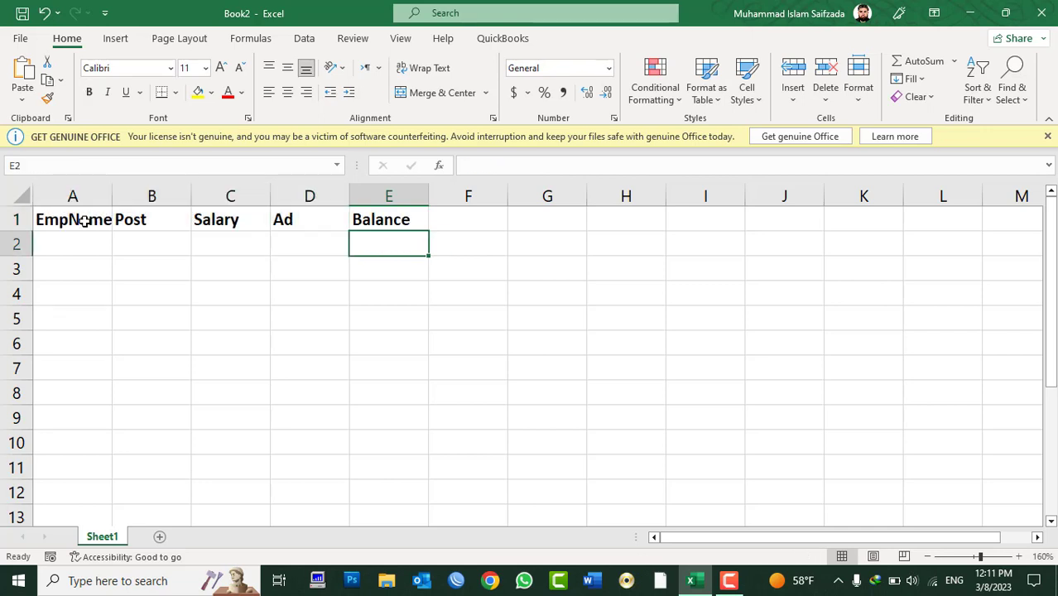
drag(112, 197, 122, 197)
Step: Enter the names Islam, Khan, Fahim and Ajmal in A2:A5
click(102, 248)
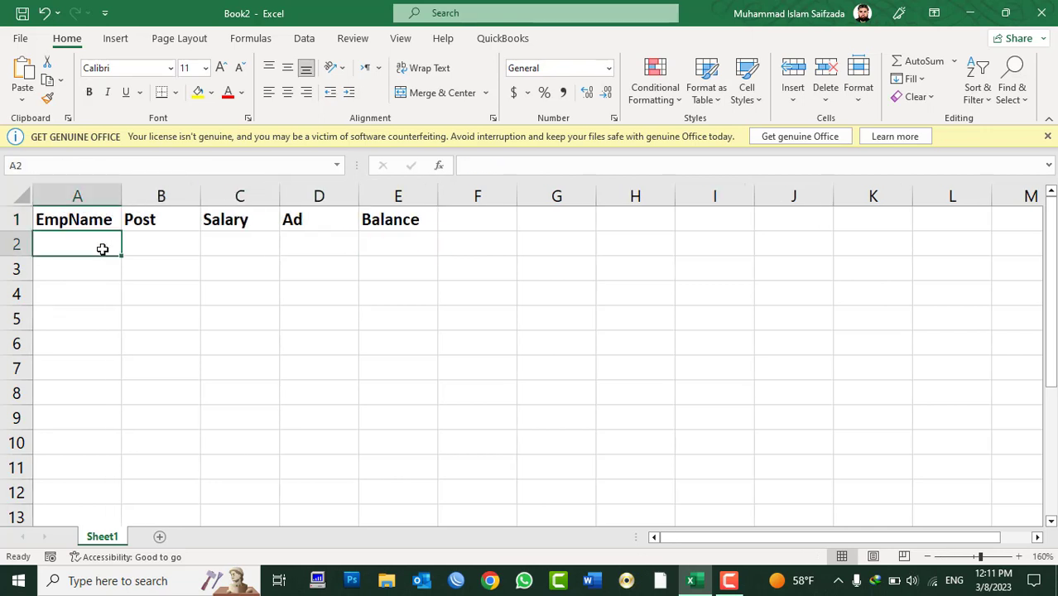
text(Islam)
key(Return)
text(Kahn)
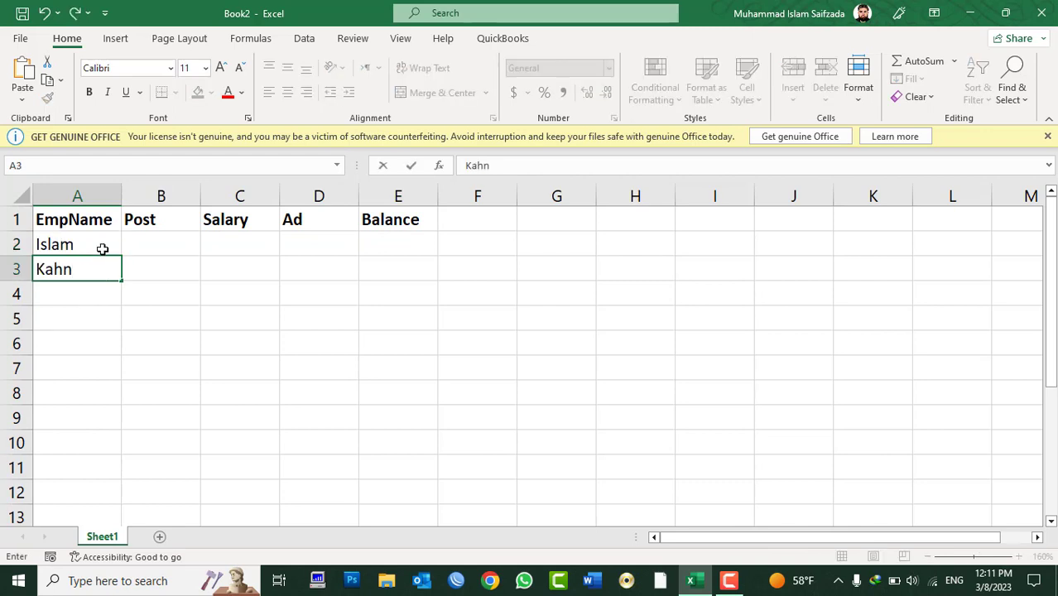
key(BackSpace)
key(BackSpace)
key(BackSpace)
text(han)
key(Return)
text(Fa)
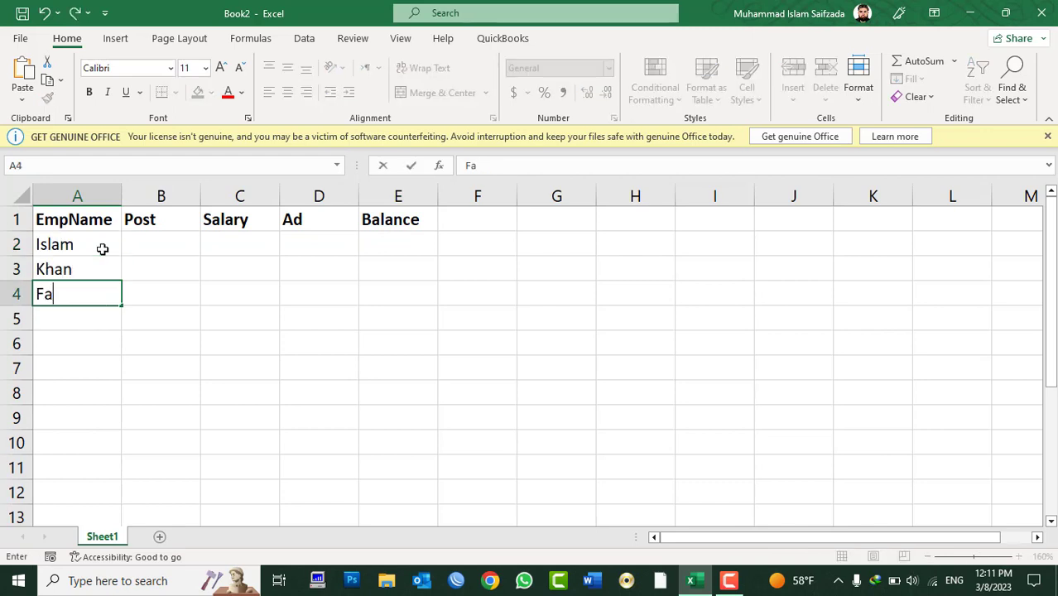
text(him)
key(Return)
text(Ajmal)
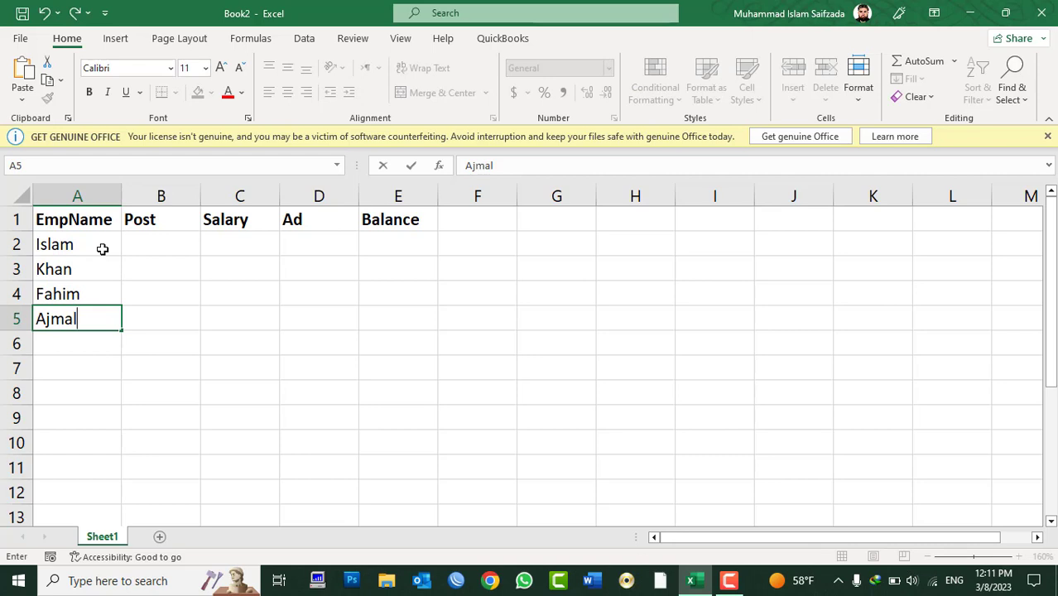
key(Tab)
Step: Fill Driver into B2:B5 and 20000 into C2:C5
key(Up)
key(Down)
key(shift+Up)
key(shift+Up)
key(shift+Up)
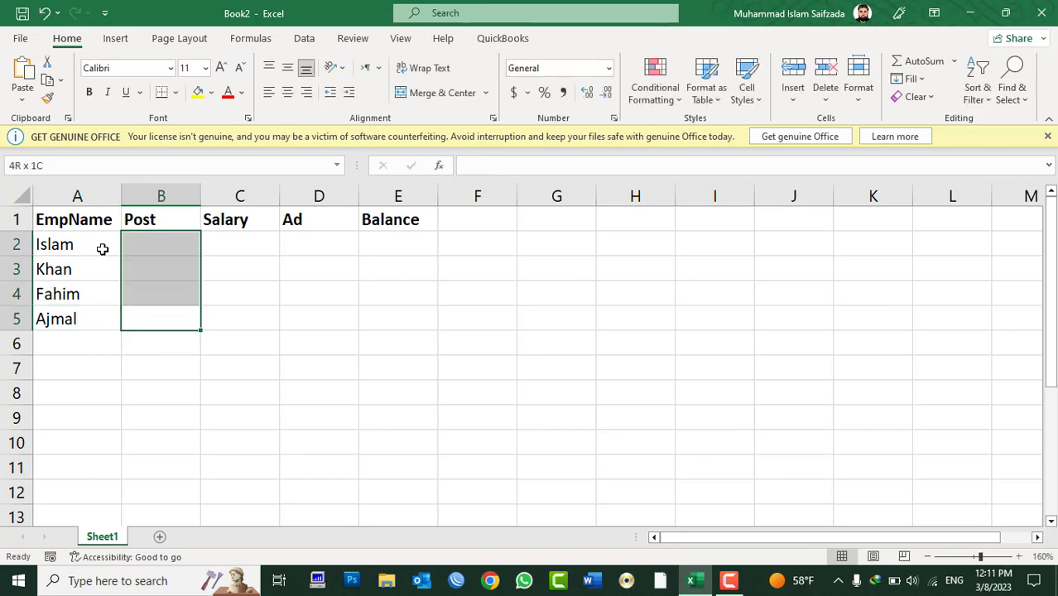
text(Driver)
key(ctrl+Return)
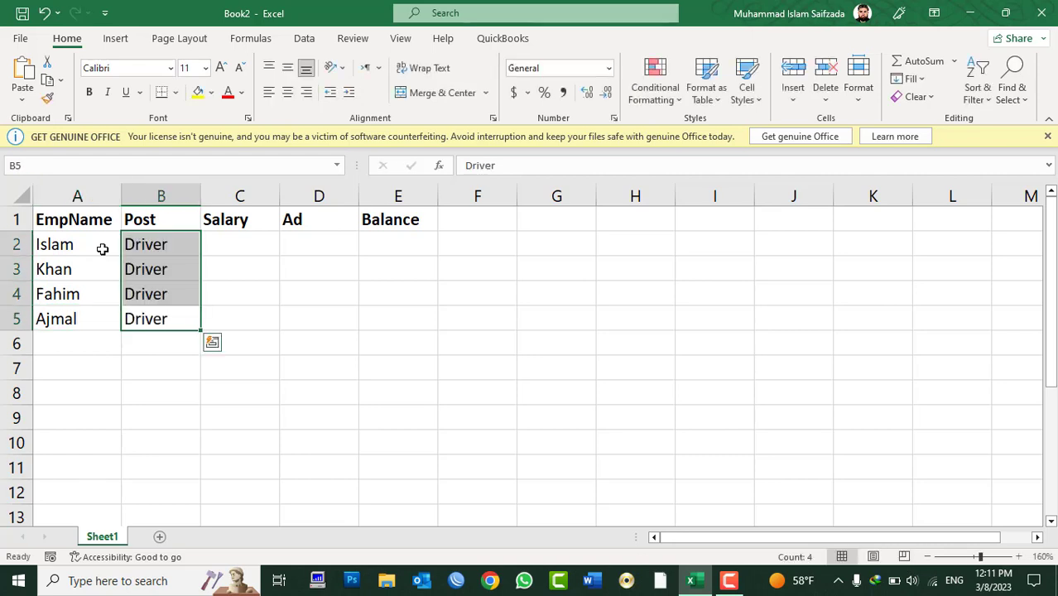
key(Right)
key(shift+Up)
key(shift+Up)
key(shift+Up)
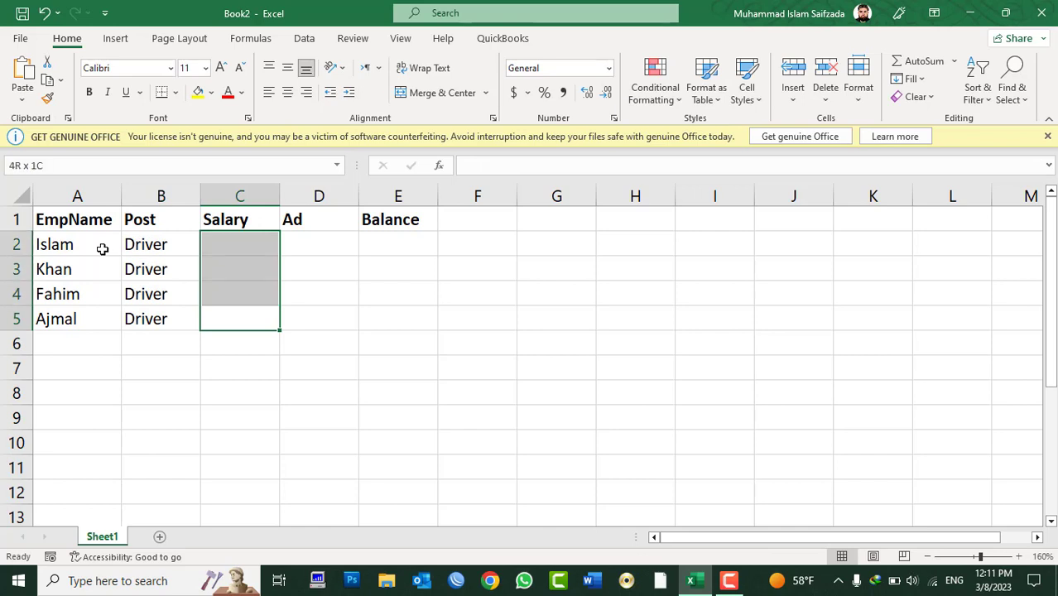
text(20000)
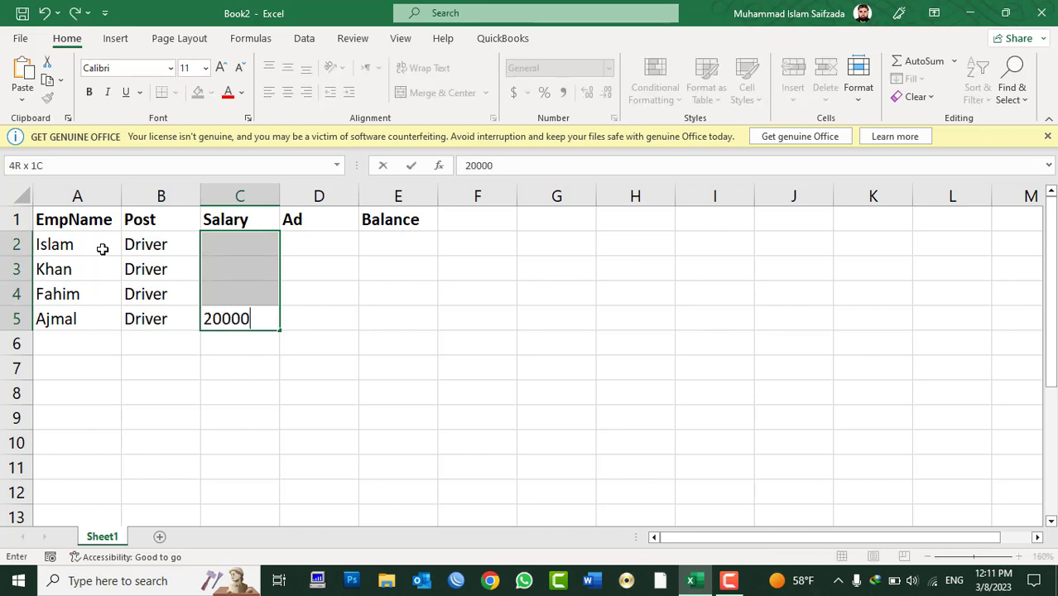
key(ctrl+Return)
Step: Enter Ad values 1000 in D2, 2000 in D4 and 1000 in D5, leaving D3 empty
key(Right)
key(Up)
key(Up)
key(Up)
text(10)
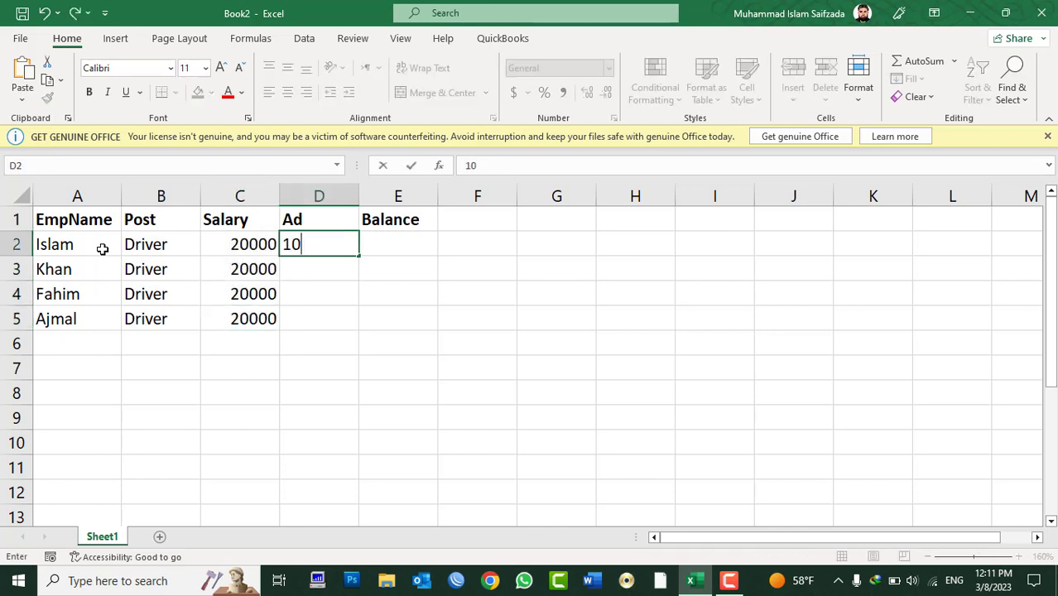
text(00)
key(Return)
key(Down)
text(200)
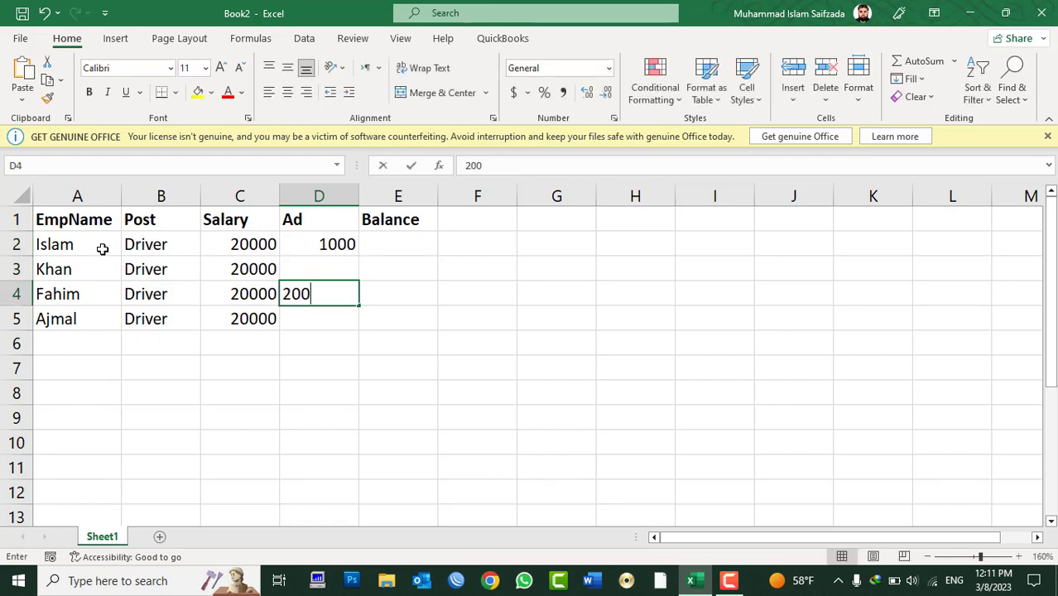
text(0)
key(Return)
text(1000)
key(Up)
Step: Enter the Balance formula Salary minus Ad in E2 and fill it down to E5
key(Right)
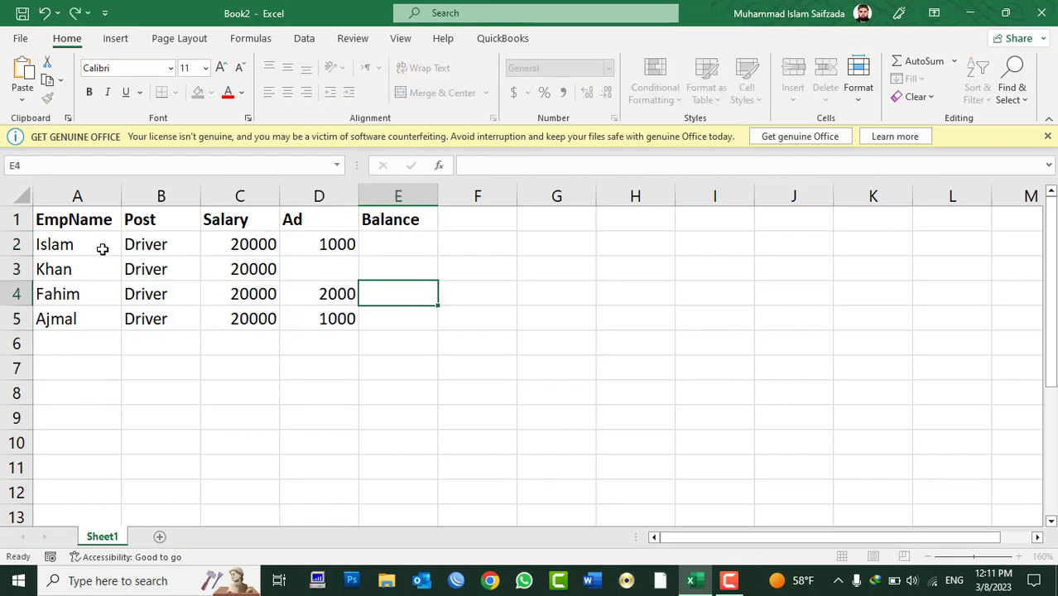
key(Up)
key(Up)
text(=)
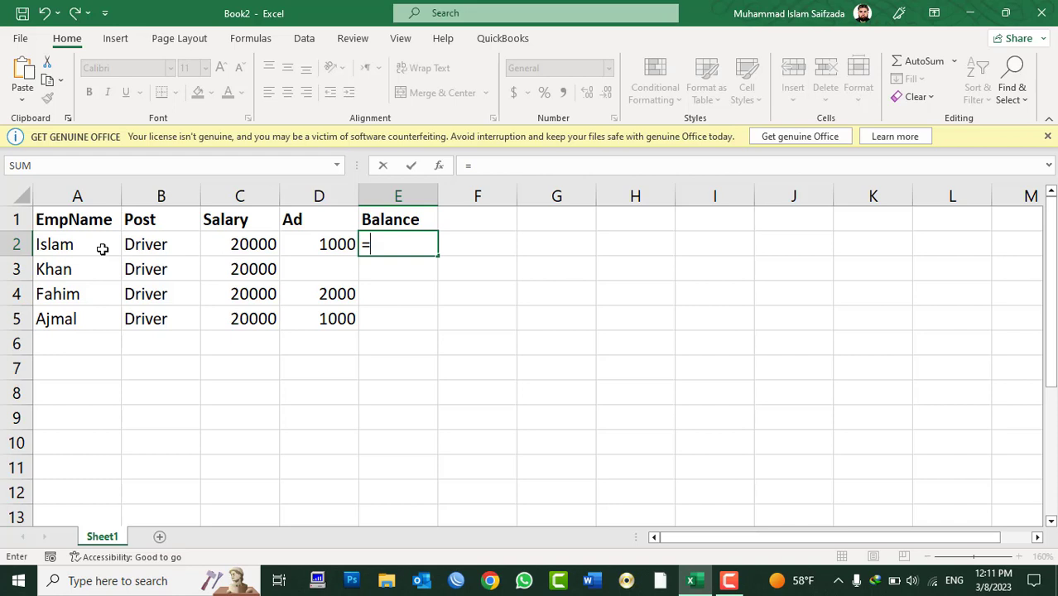
key(Left)
key(Left)
text(-)
key(Left)
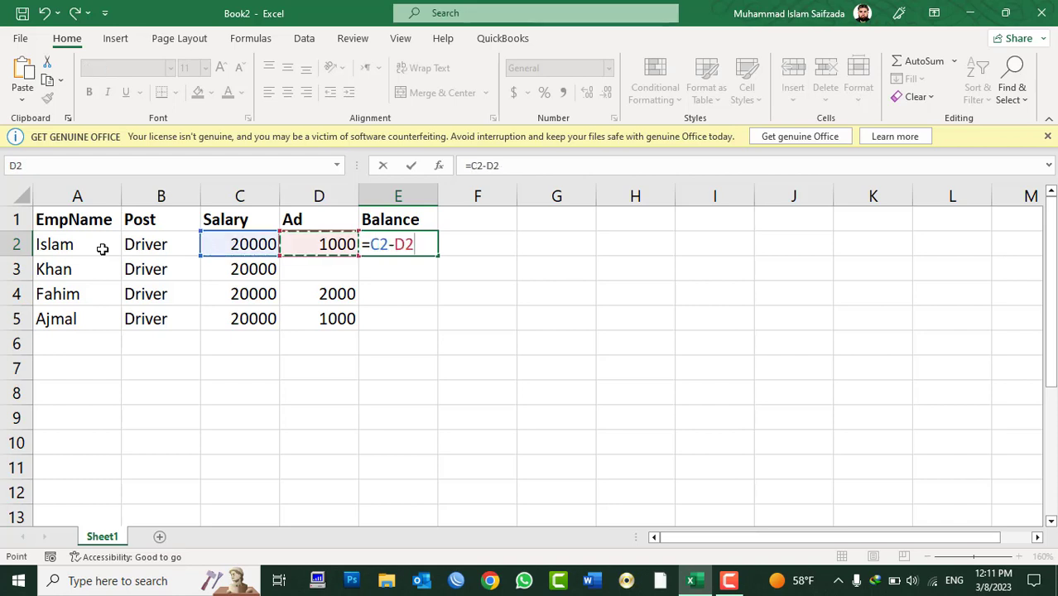
key(Return)
key(Up)
key(shift+Down)
key(shift+Down)
key(shift+Down)
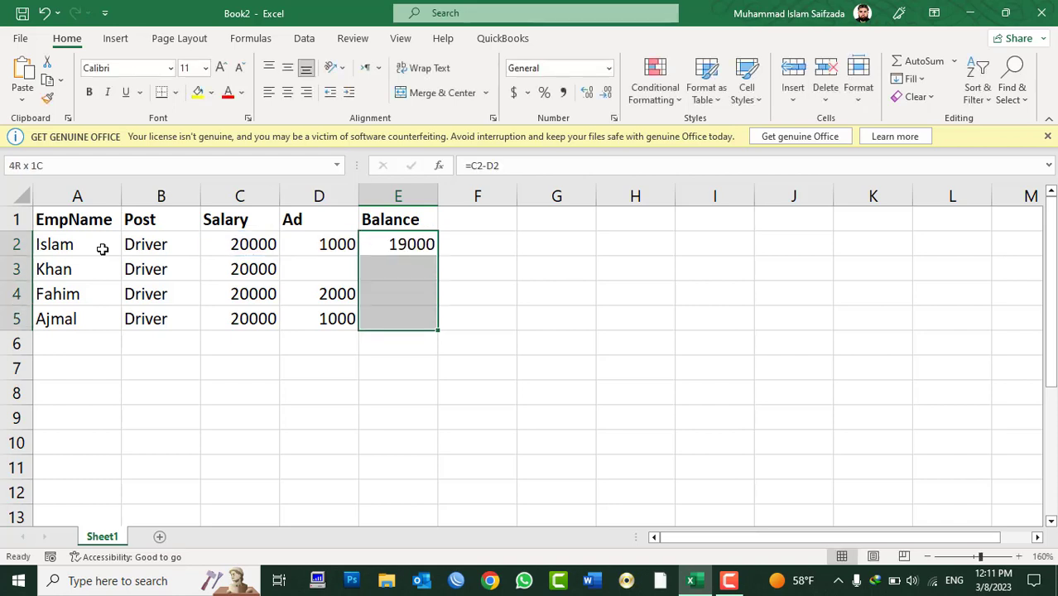
key(ctrl+d)
key(Down)
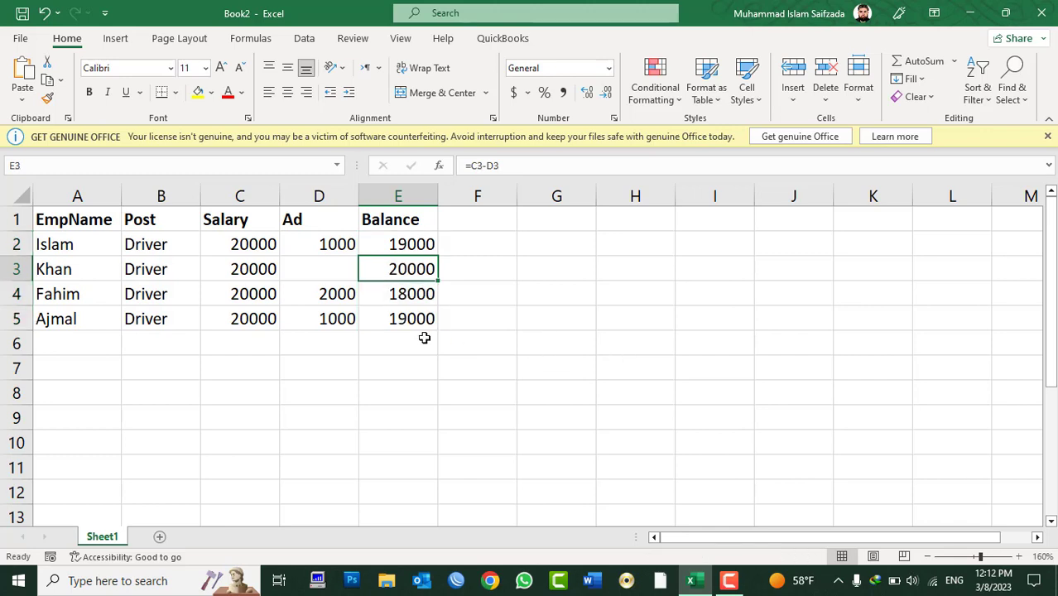
Step: Apply All Borders to A1:E5 and make the header row A1:E1 bold and centered
drag(417, 320, 57, 221)
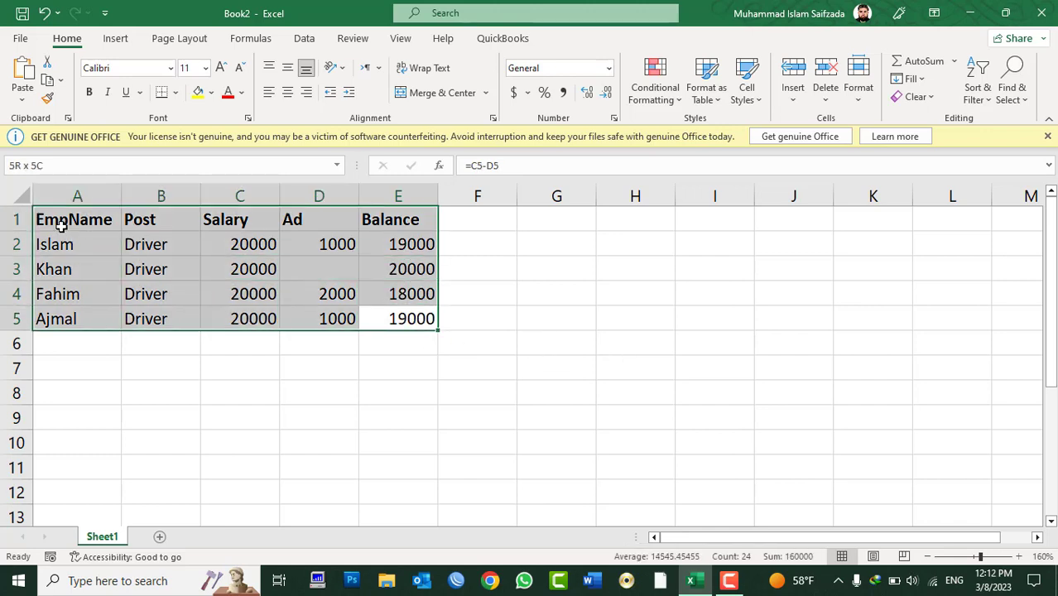
click(176, 92)
click(227, 248)
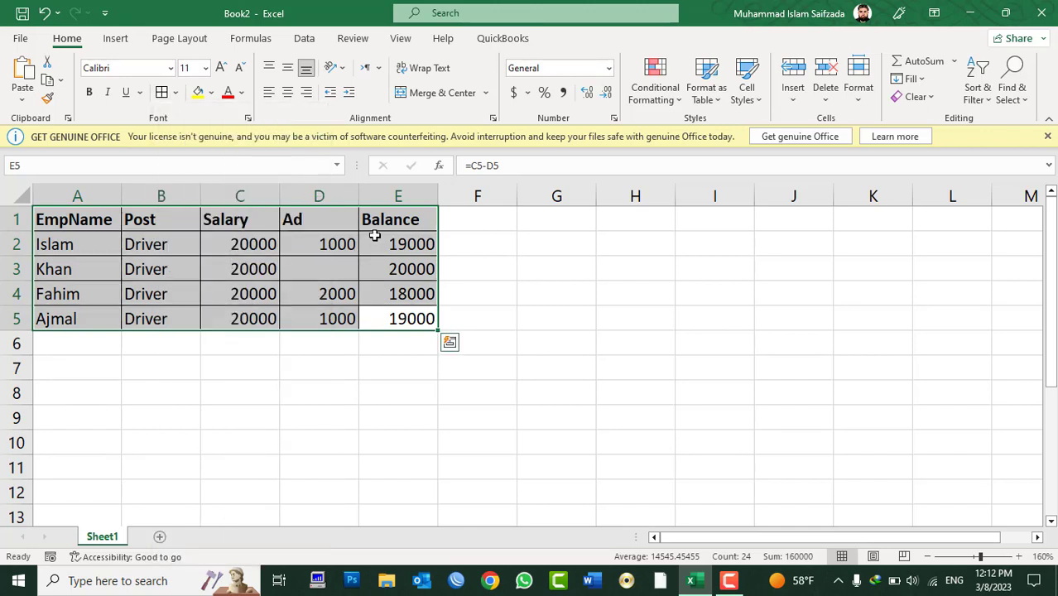
drag(381, 218, 116, 219)
key(ctrl+b)
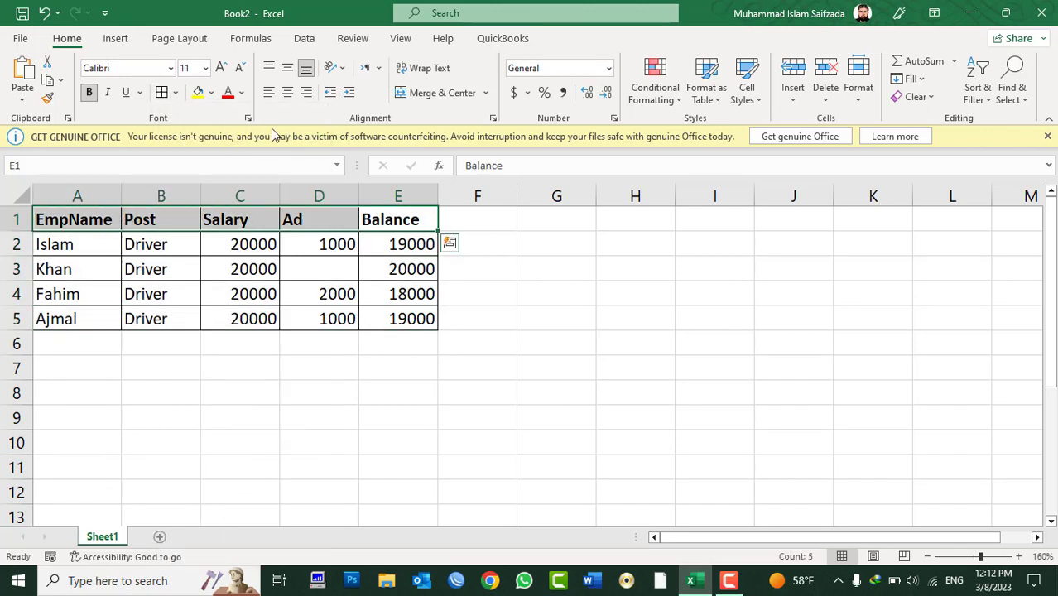
click(288, 92)
click(560, 301)
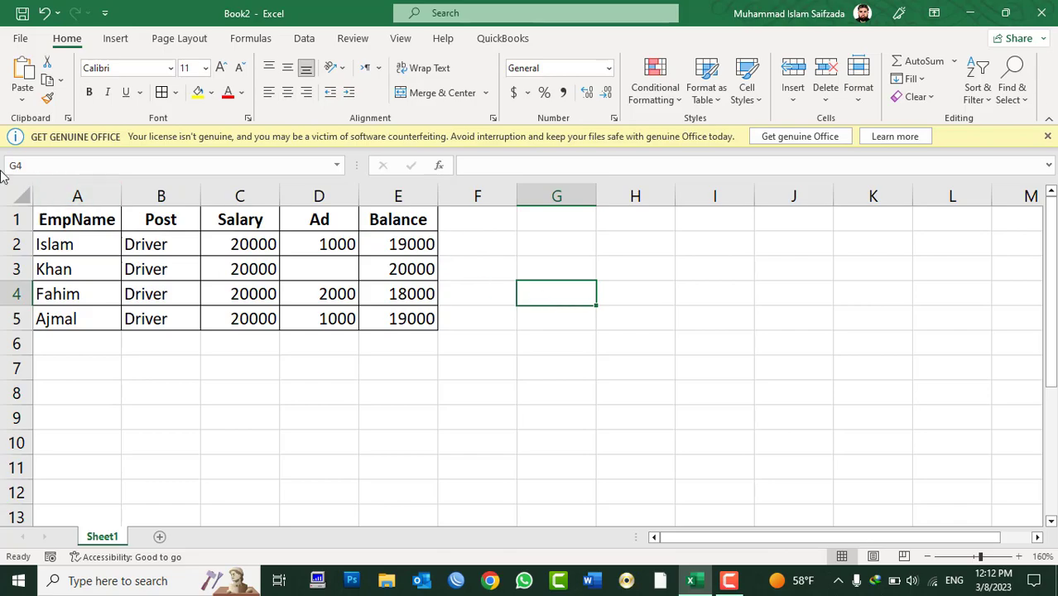
Step: Save the workbook to Documents with file name 'Employees Record', then view its Info page
click(20, 39)
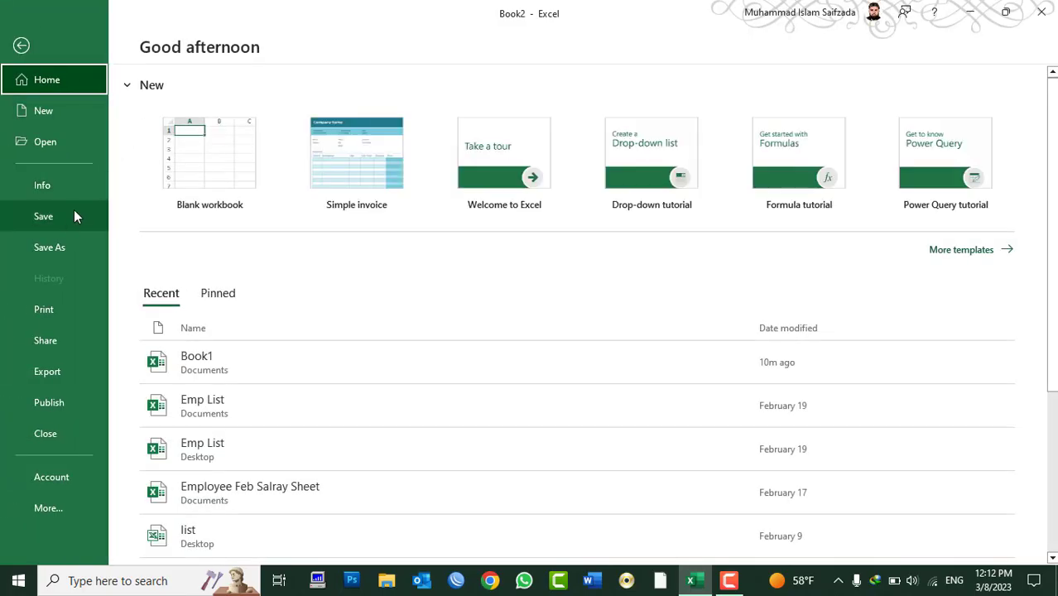
click(51, 245)
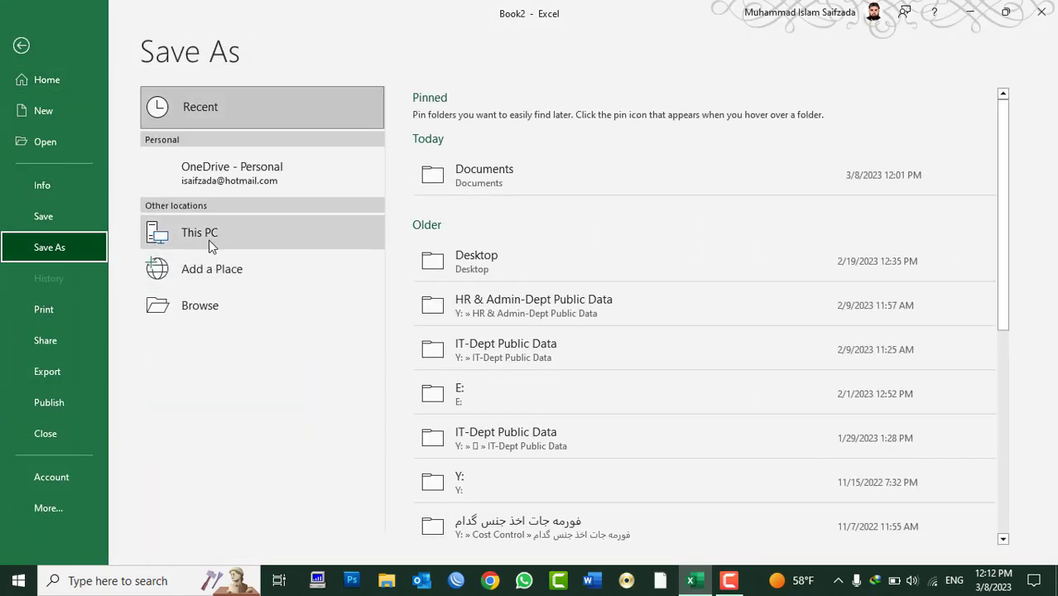
click(211, 242)
click(209, 303)
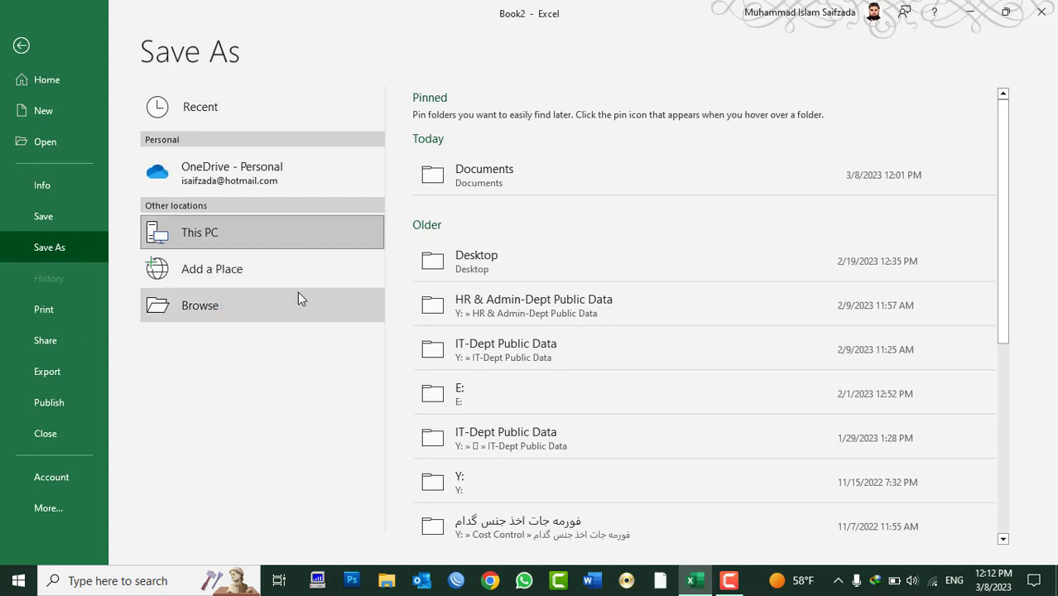
click(80, 154)
click(149, 264)
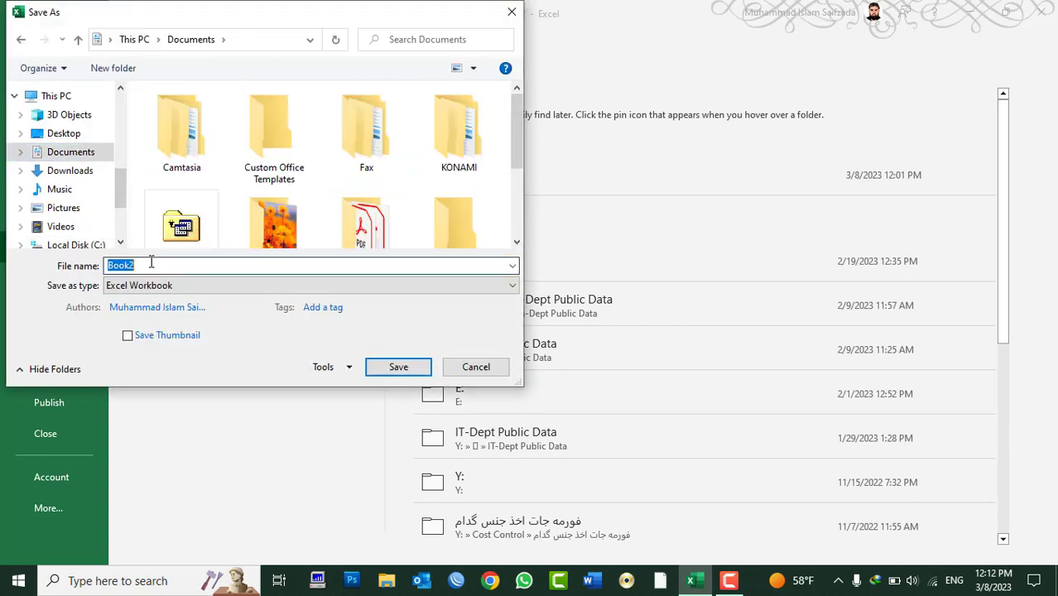
text(Employee )
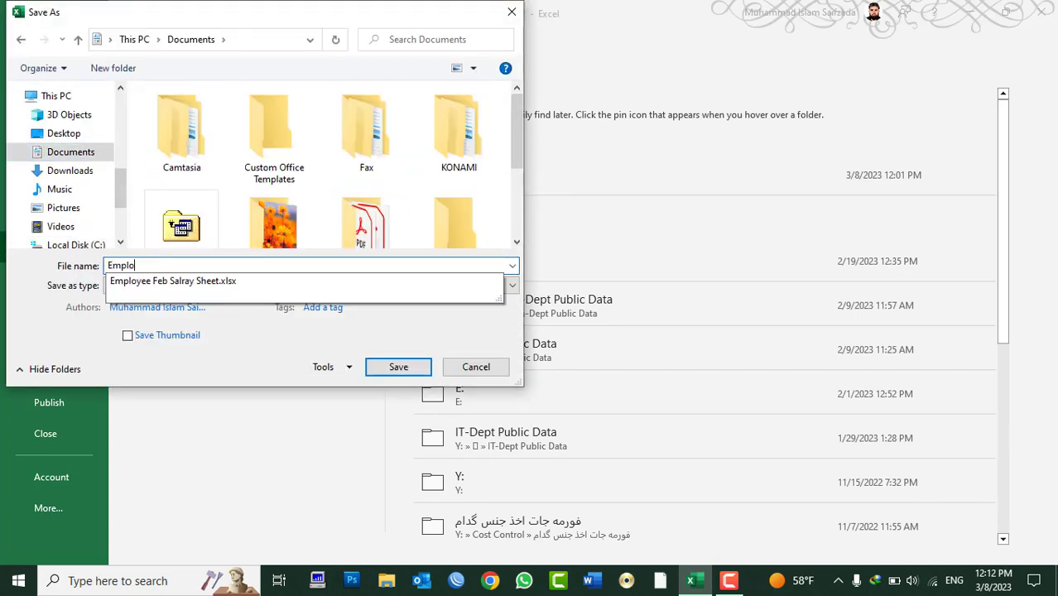
text(Re)
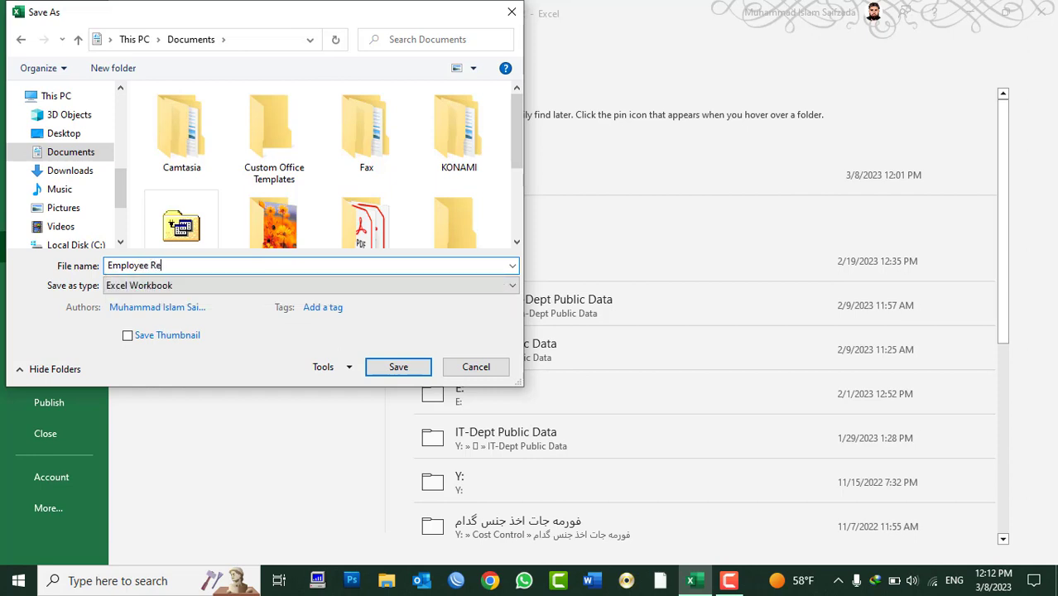
key(BackSpace)
key(BackSpace)
key(BackSpace)
text(s)
click(384, 367)
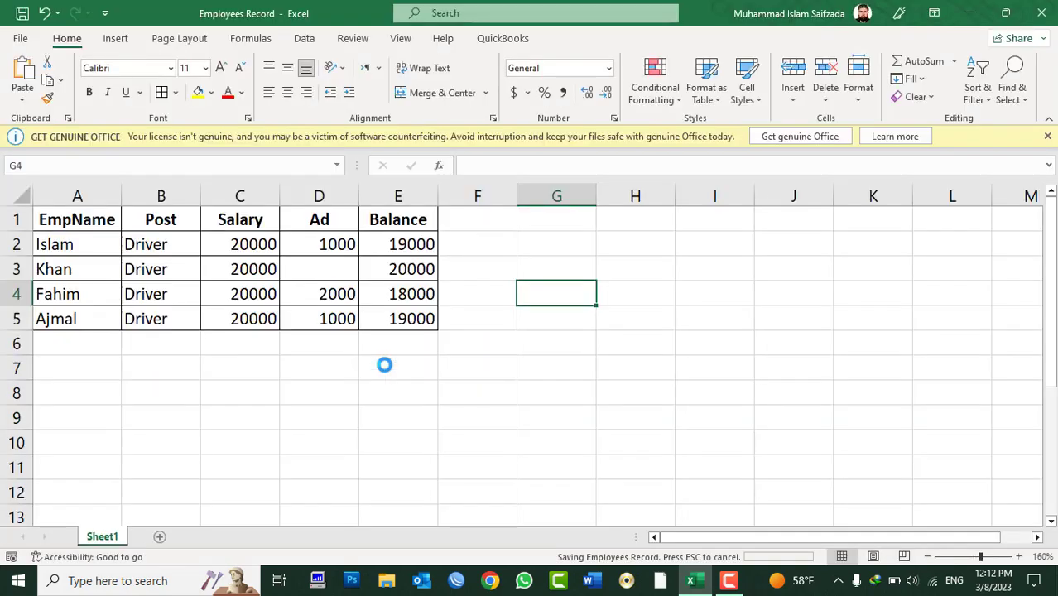
click(20, 40)
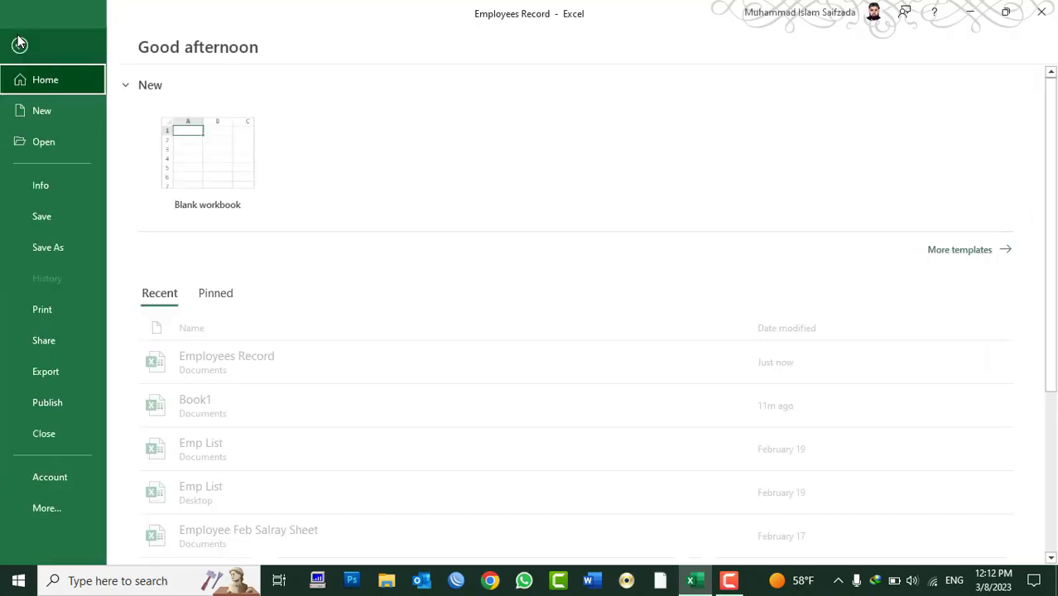
click(46, 189)
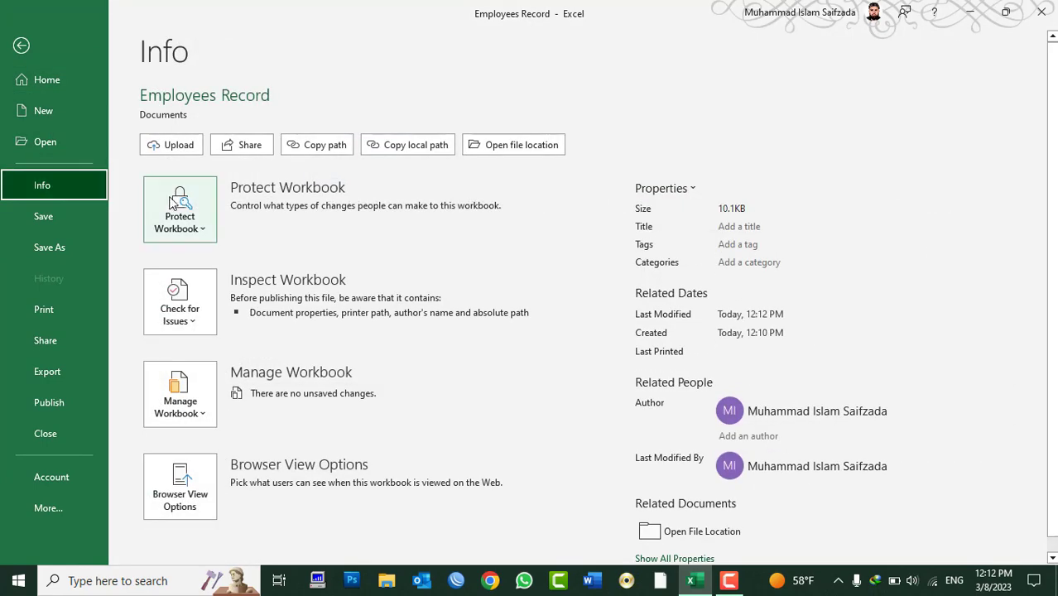
click(174, 203)
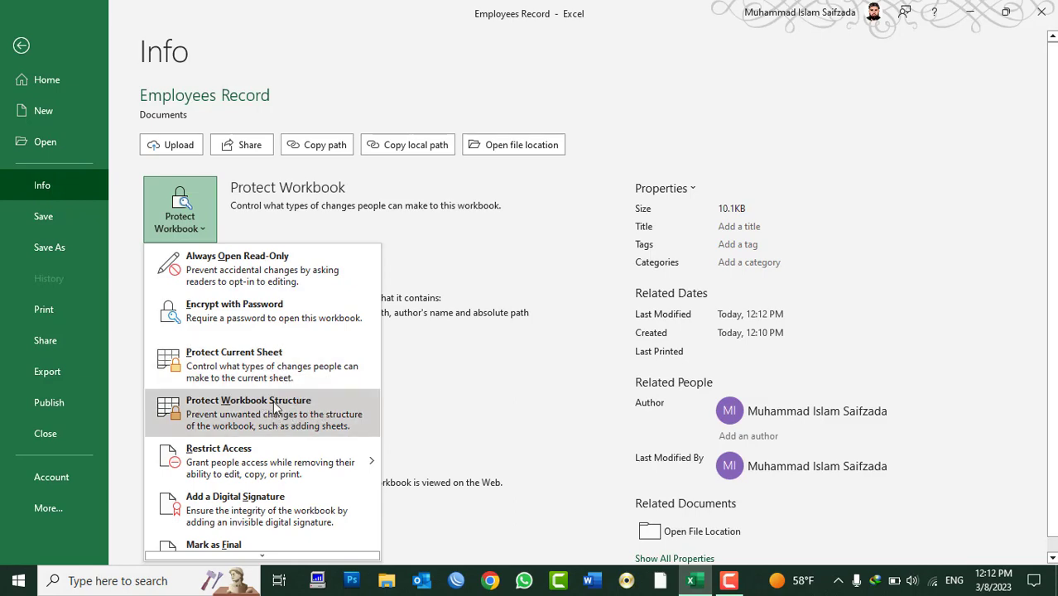
key(Escape)
key(Escape)
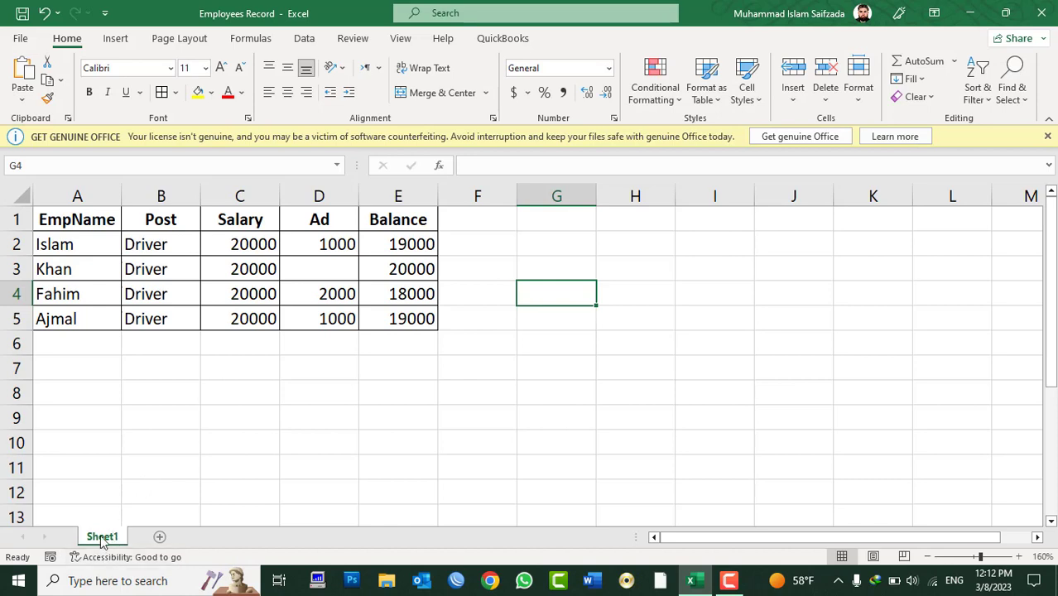
right_click(101, 538)
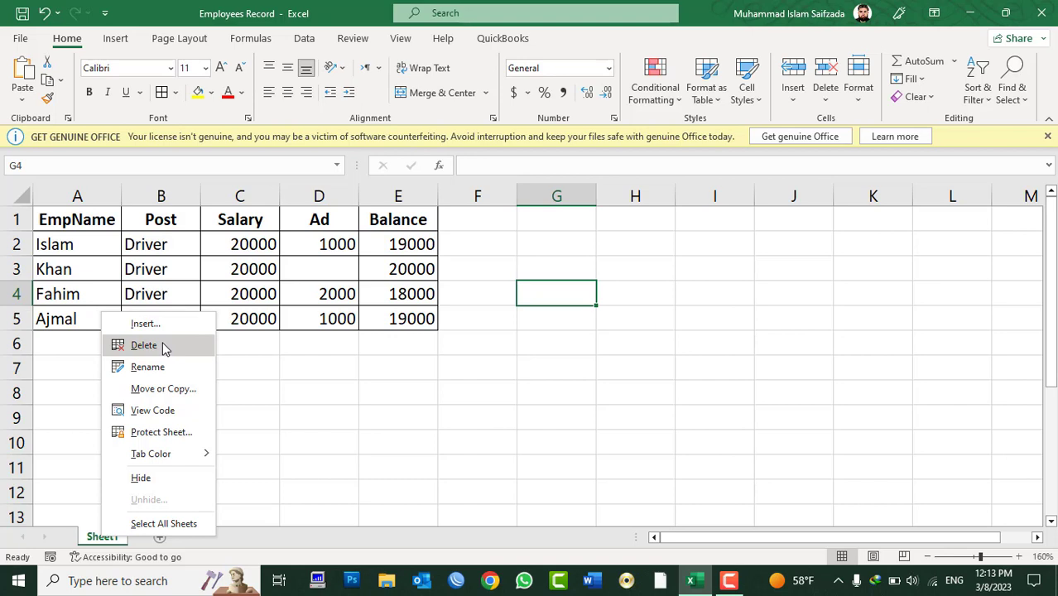
click(233, 269)
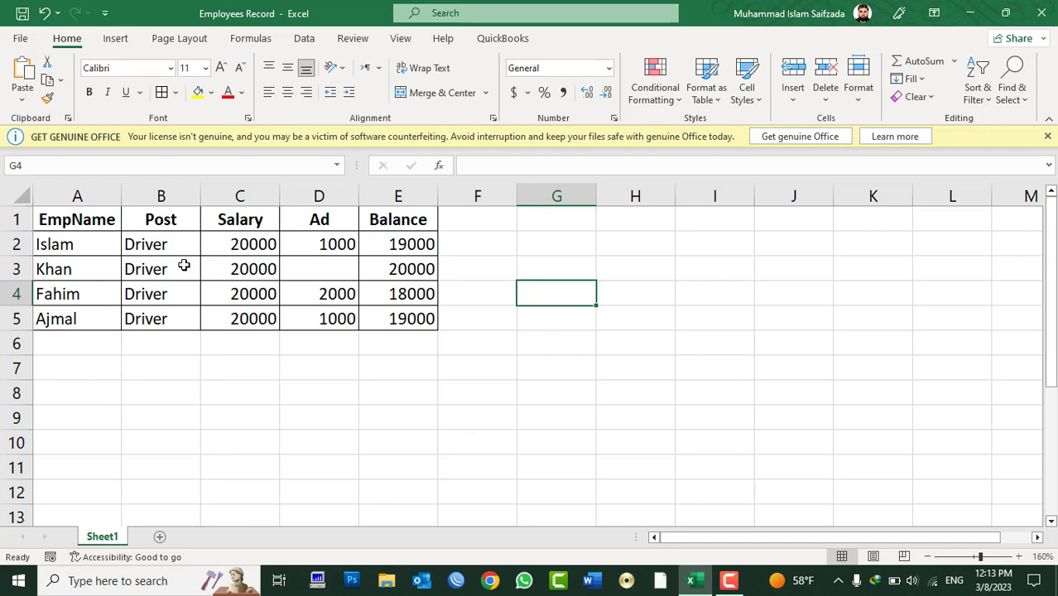
click(166, 247)
Step: Apply Protect Workbook Structure from the Info page, entering and confirming a password
click(20, 38)
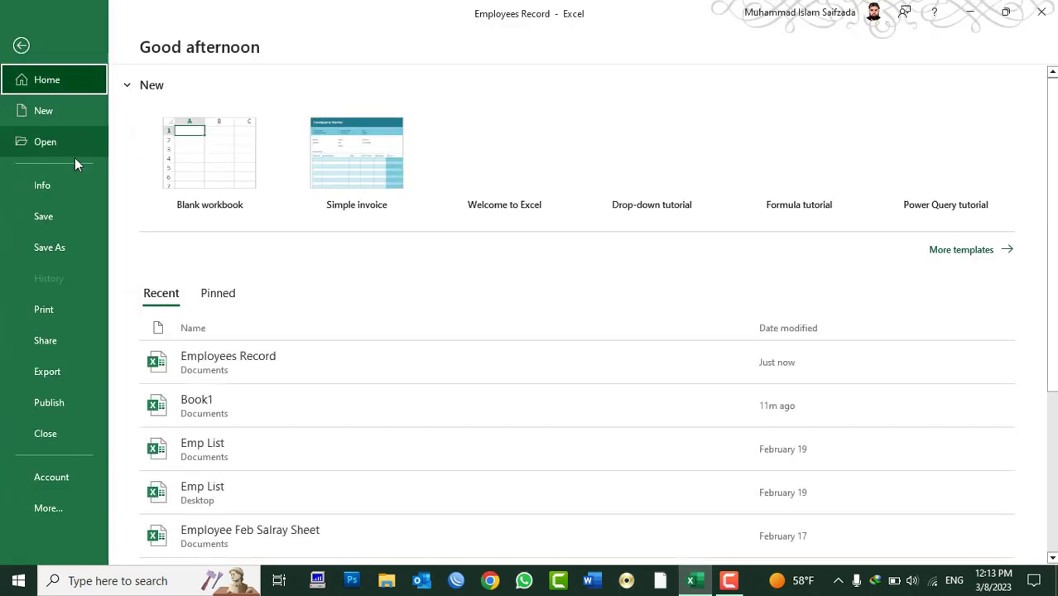
click(58, 184)
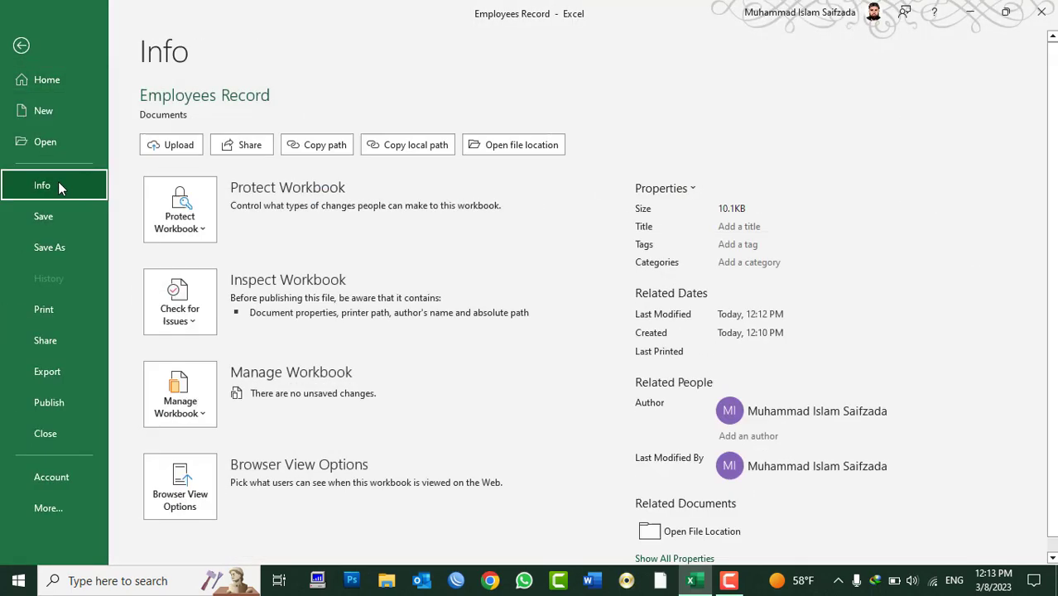
click(188, 234)
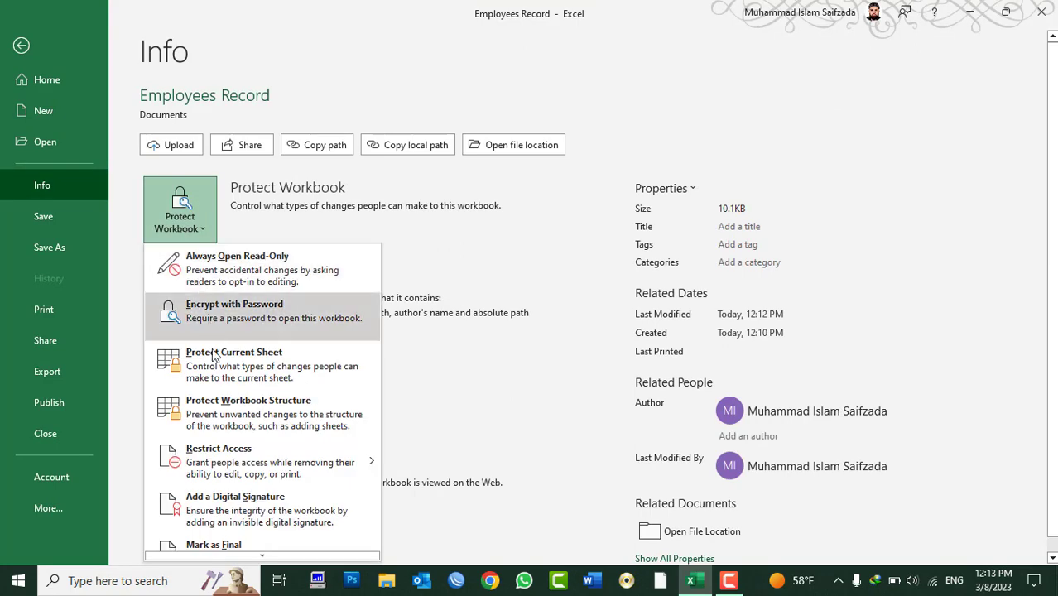
click(257, 418)
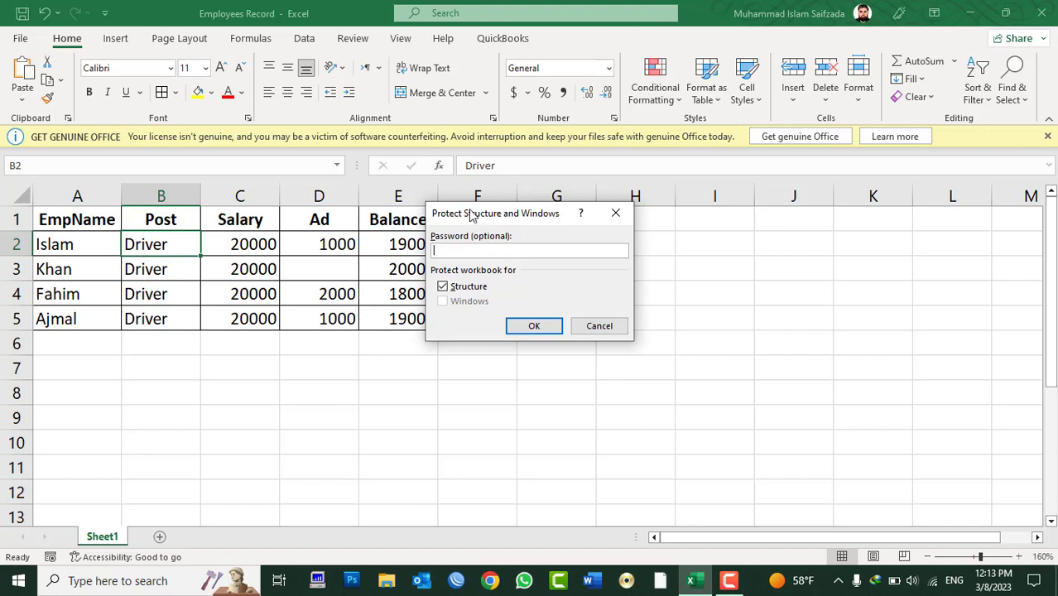
drag(470, 214, 583, 257)
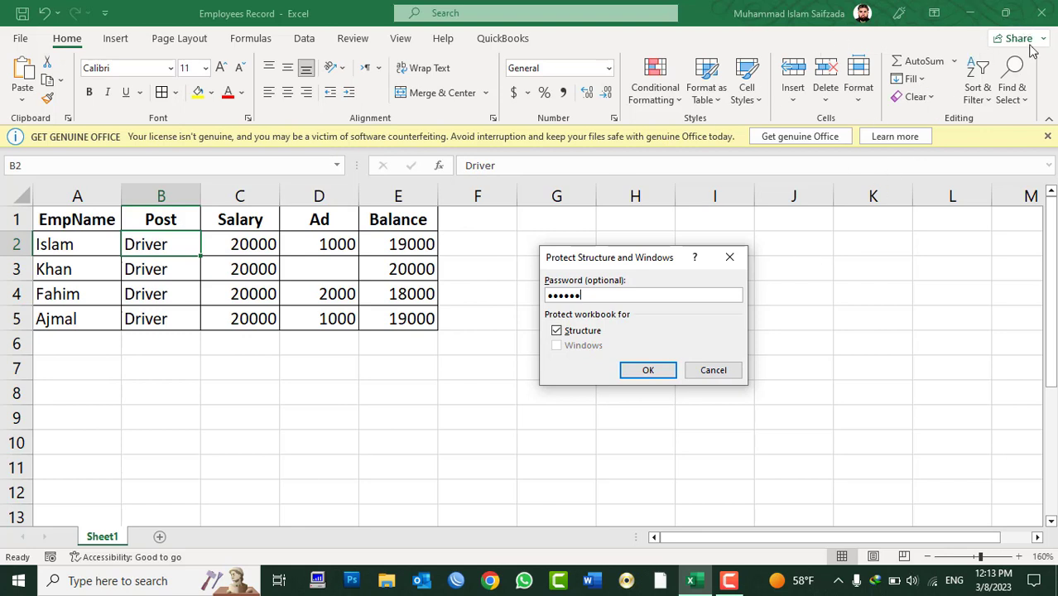
click(662, 378)
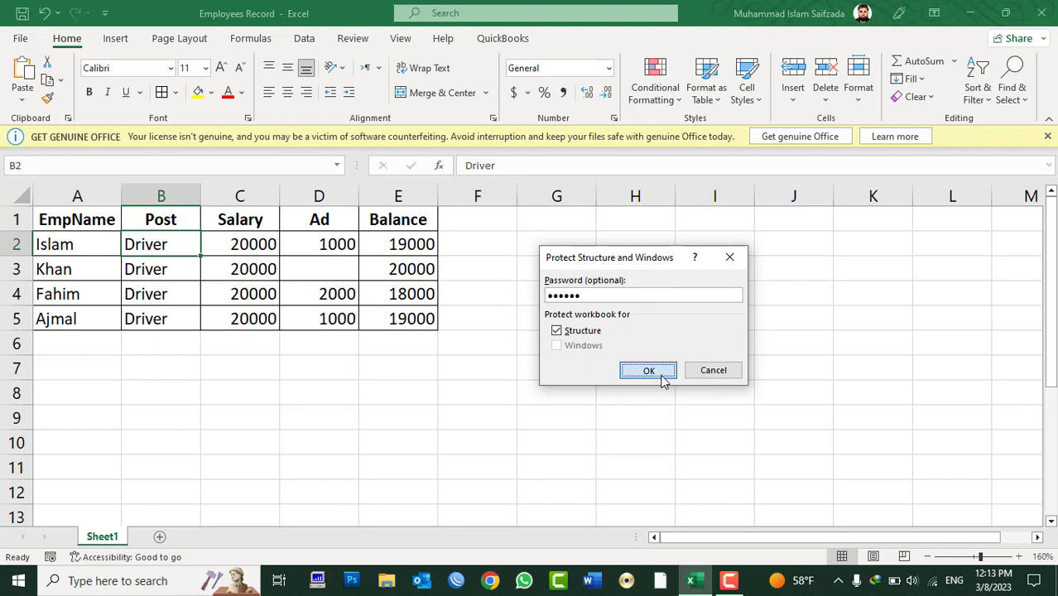
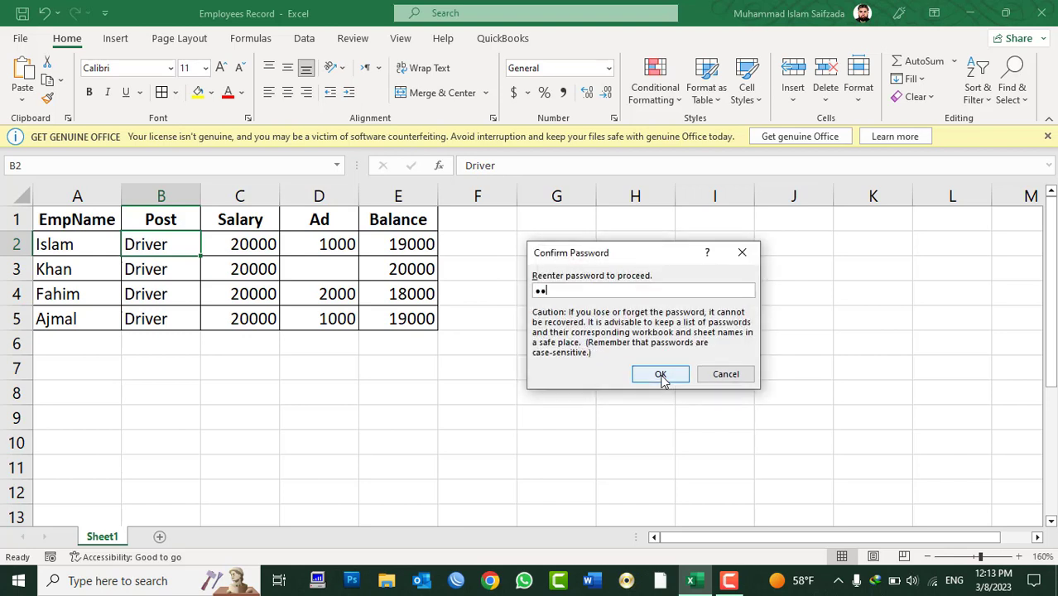
click(660, 375)
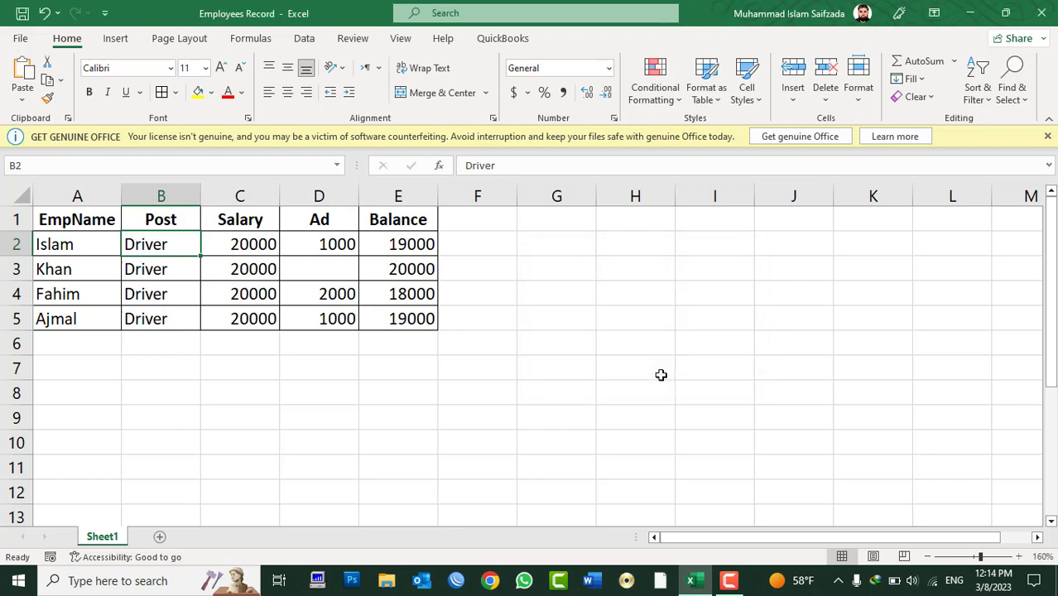
click(542, 364)
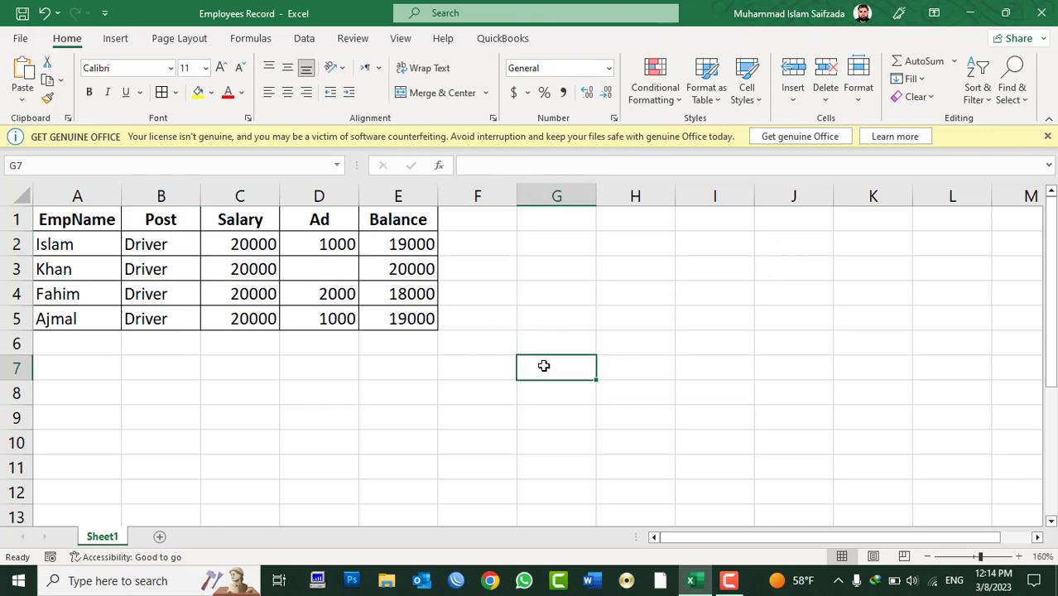
Step: Close Employees Record, relaunch Excel via Run, reopen it from Recent and check Sheet1's disabled tab actions
click(1041, 13)
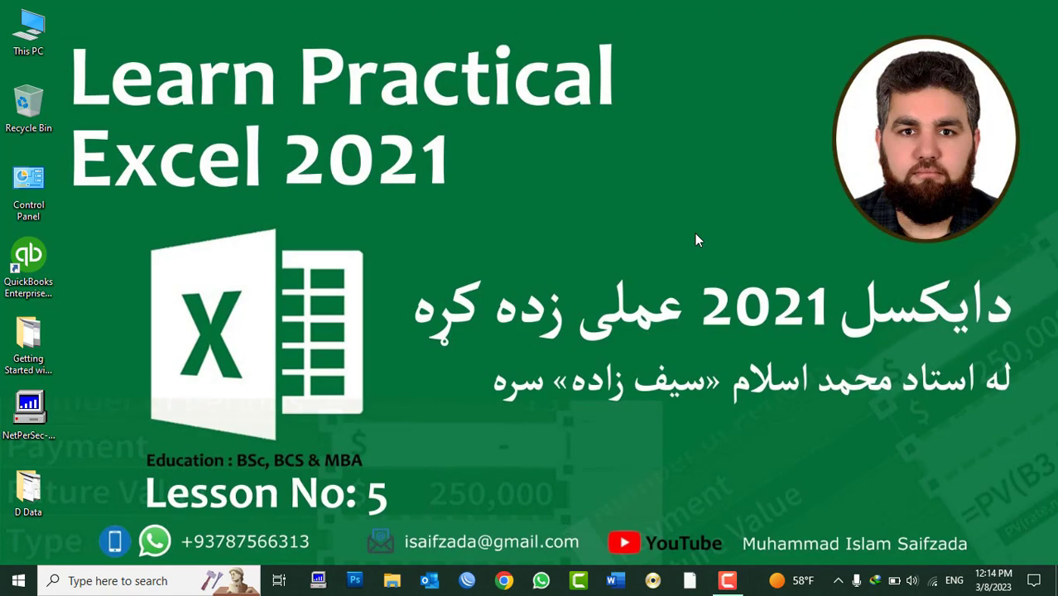
key(super+r)
text(excel)
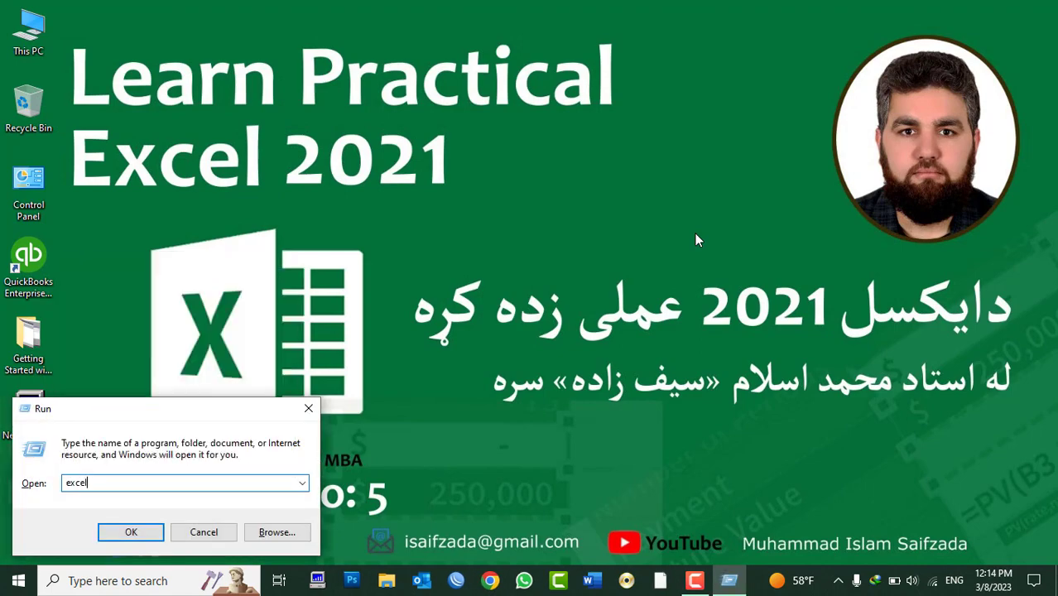
key(Return)
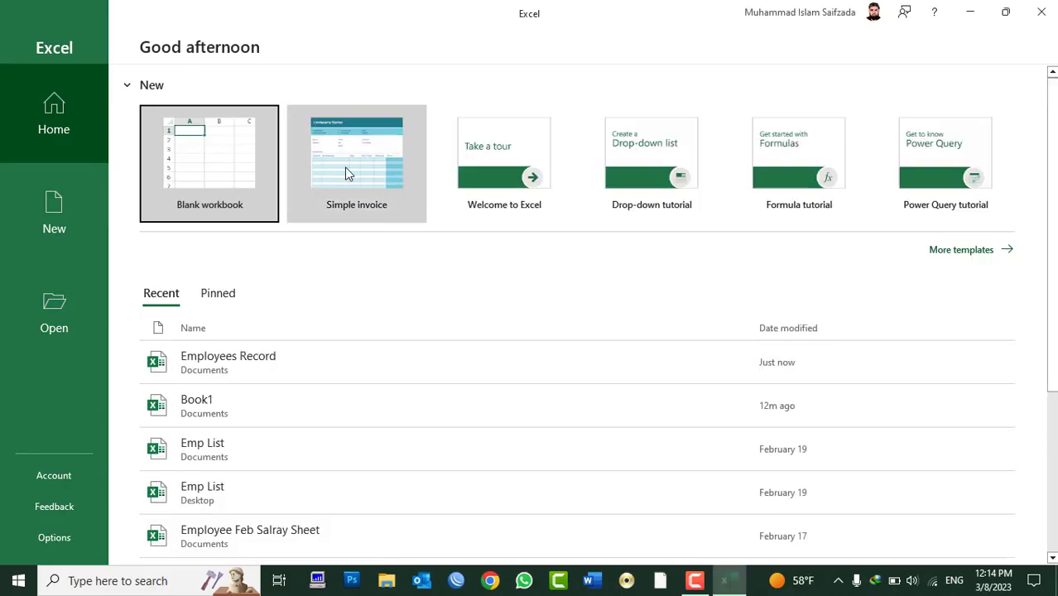
click(259, 365)
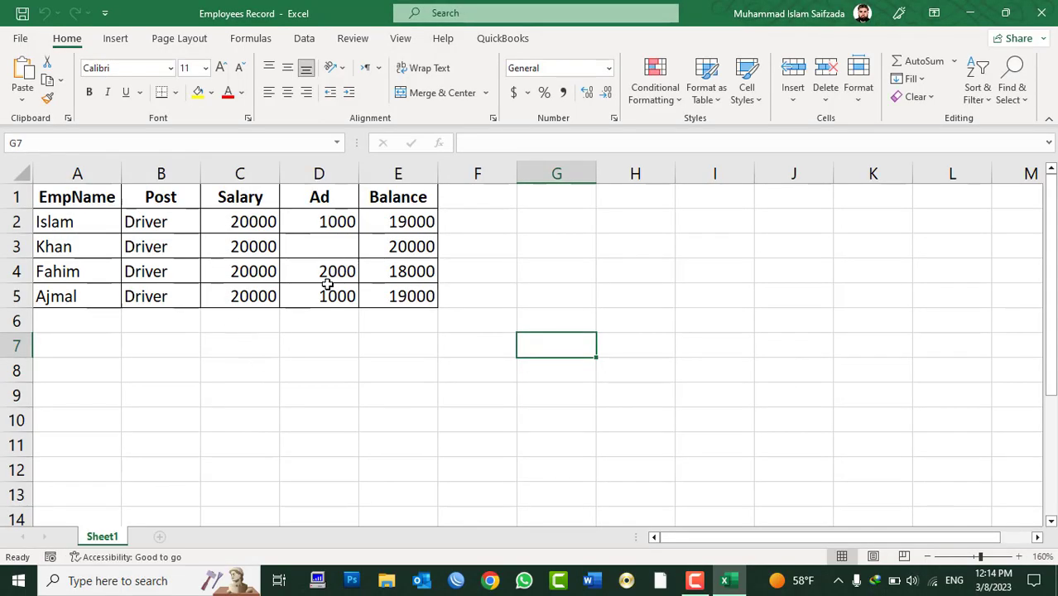
right_click(106, 539)
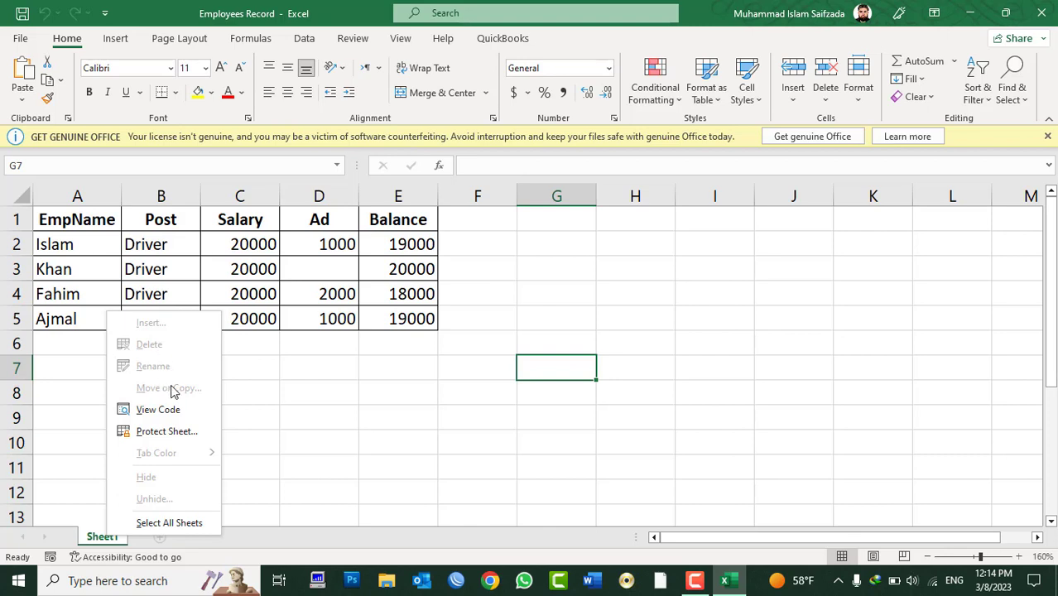
click(373, 380)
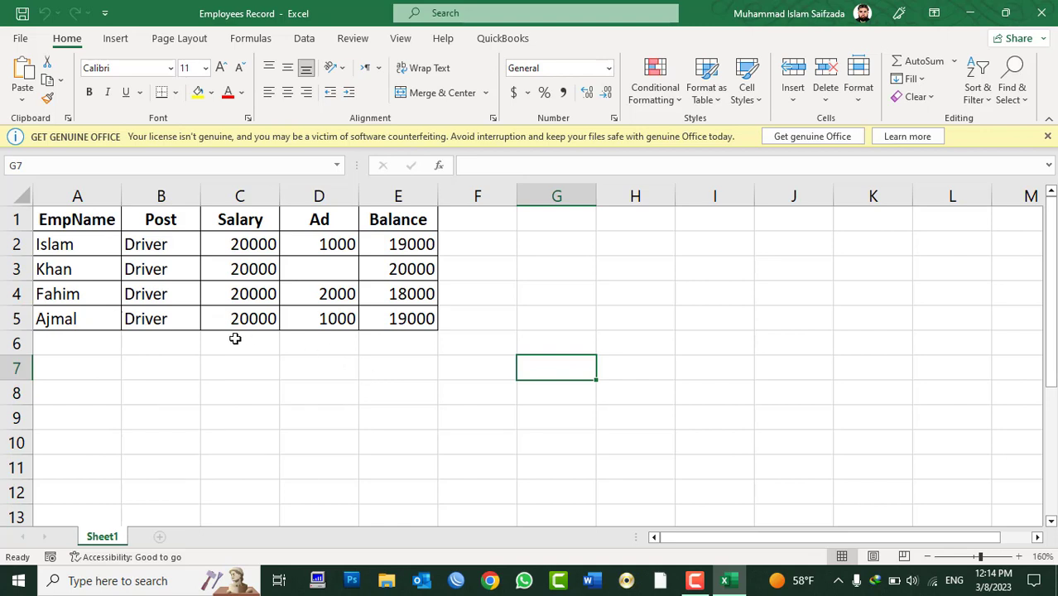
click(116, 336)
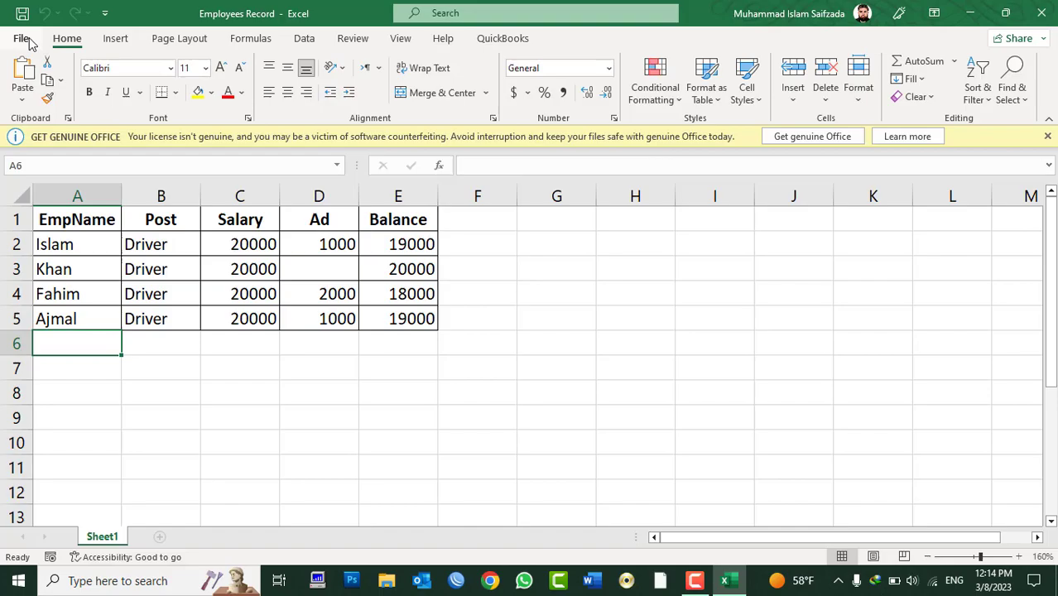
Step: Remove the workbook structure protection by entering its password
click(25, 39)
click(73, 197)
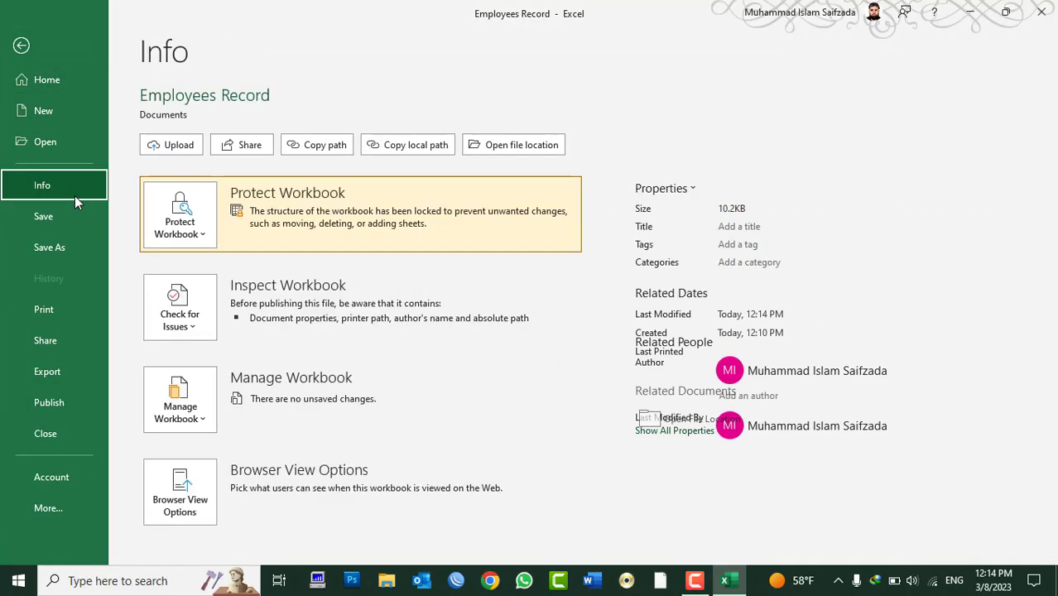
click(185, 233)
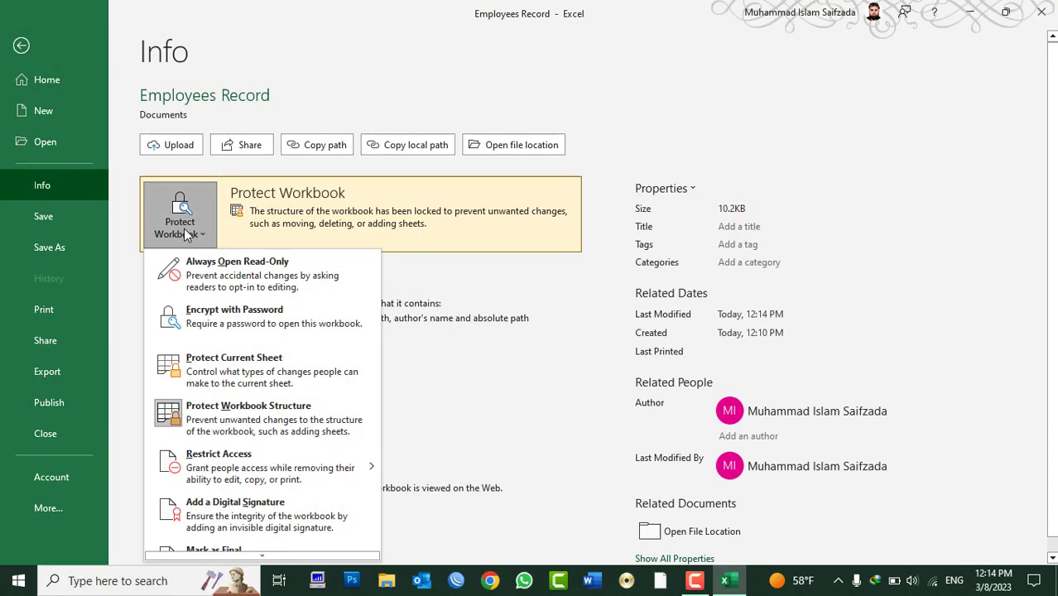
click(236, 425)
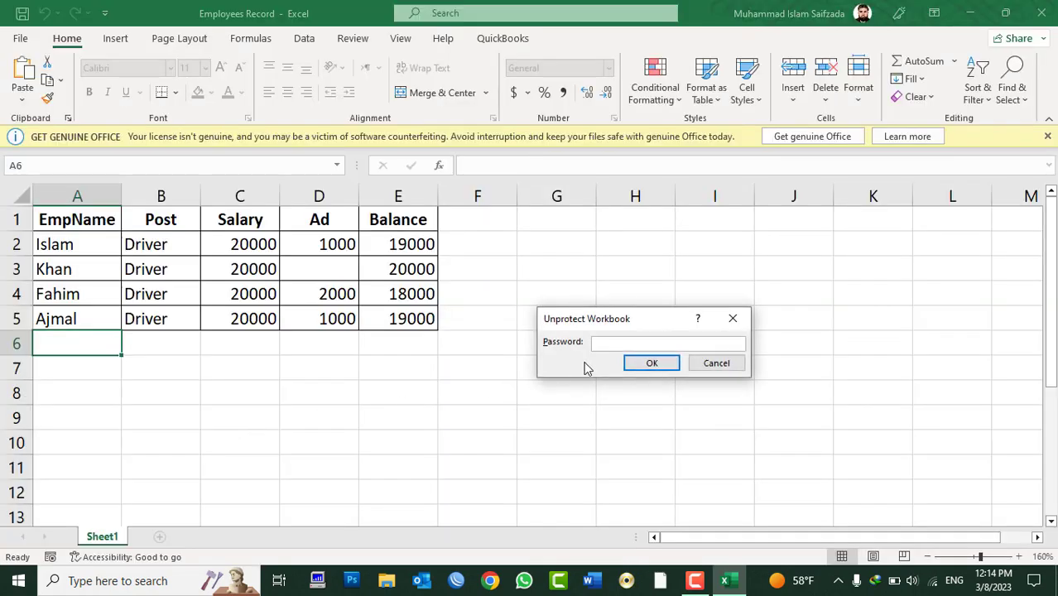
click(650, 364)
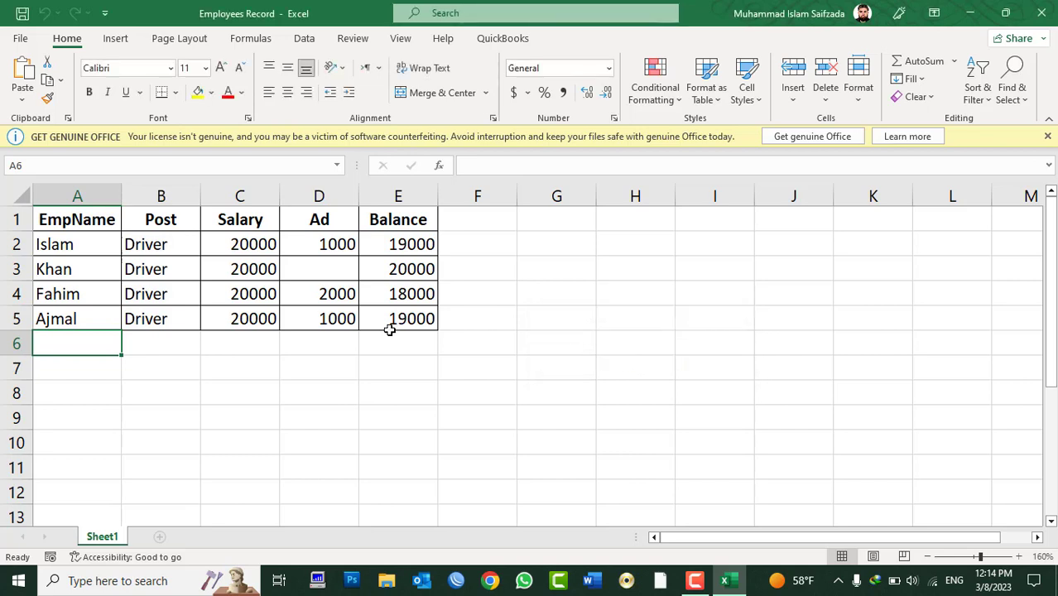
Step: Add a new blank Sheet2, then delete Sheet1 permanently
right_click(105, 540)
click(154, 345)
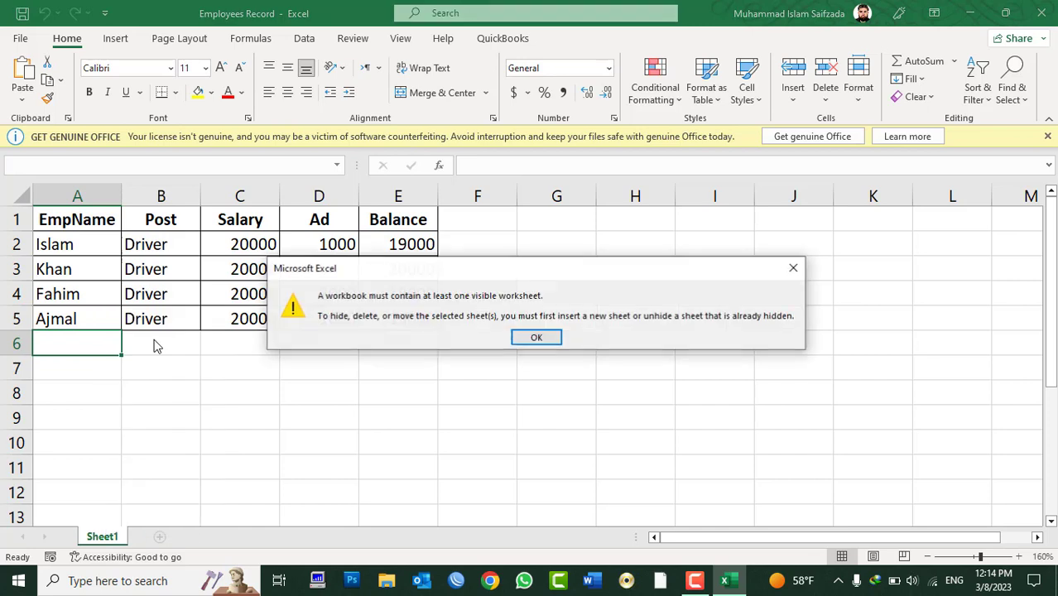
click(532, 338)
click(325, 409)
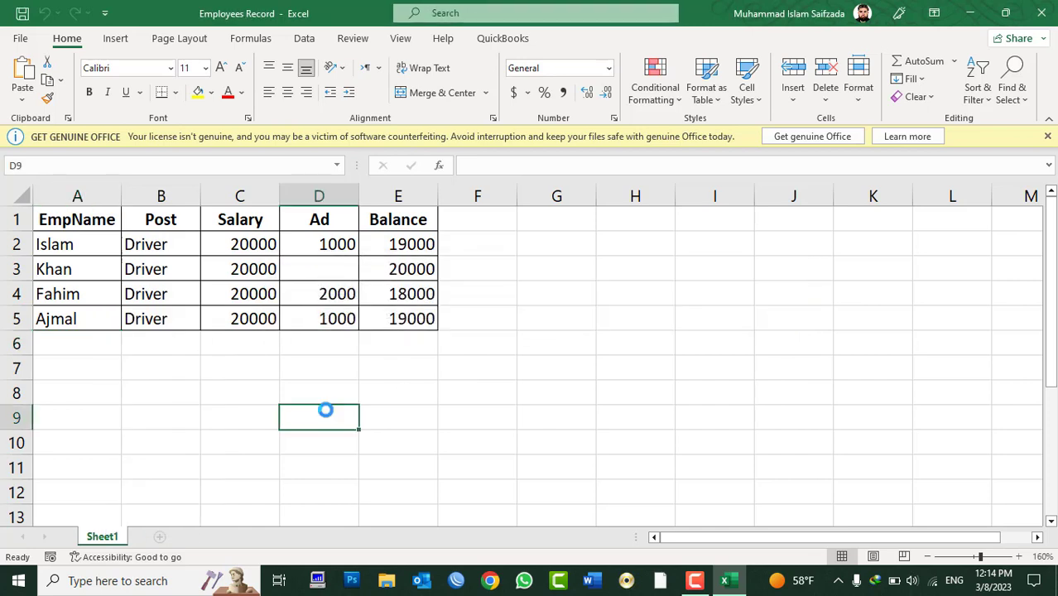
click(160, 540)
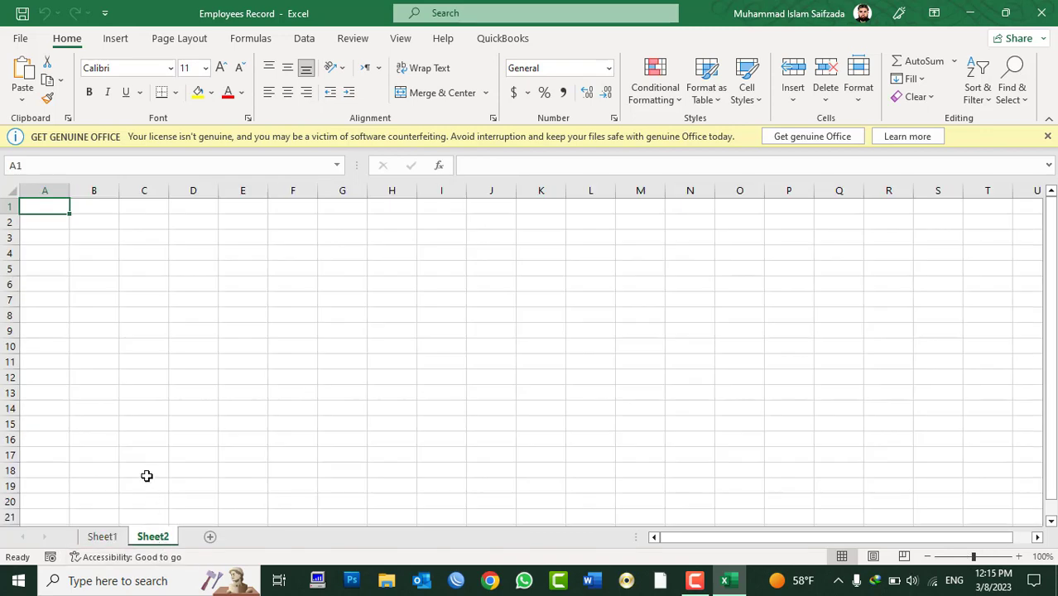
click(95, 537)
right_click(116, 540)
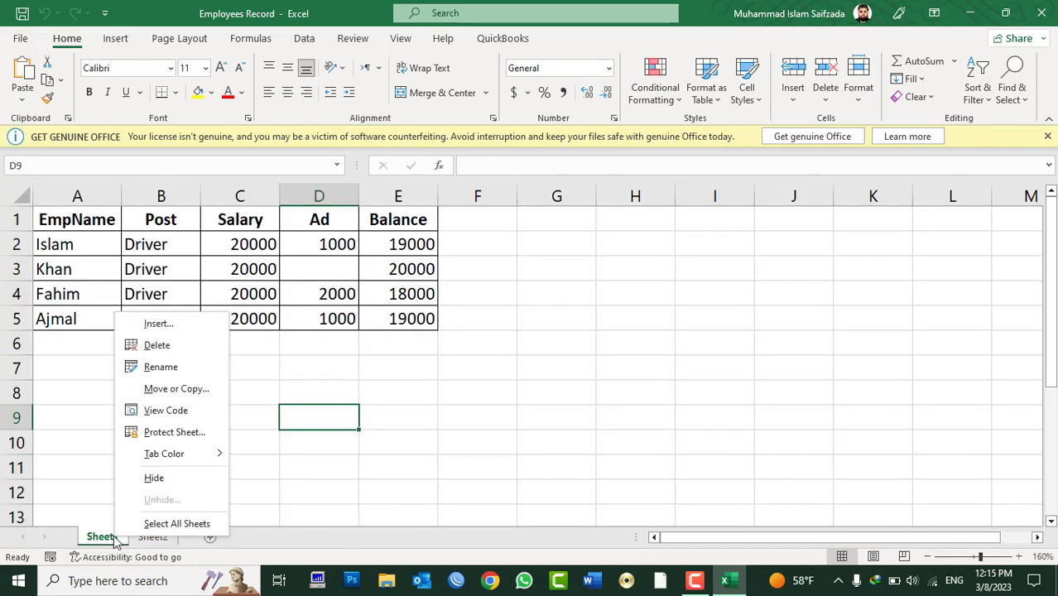
click(154, 348)
click(491, 340)
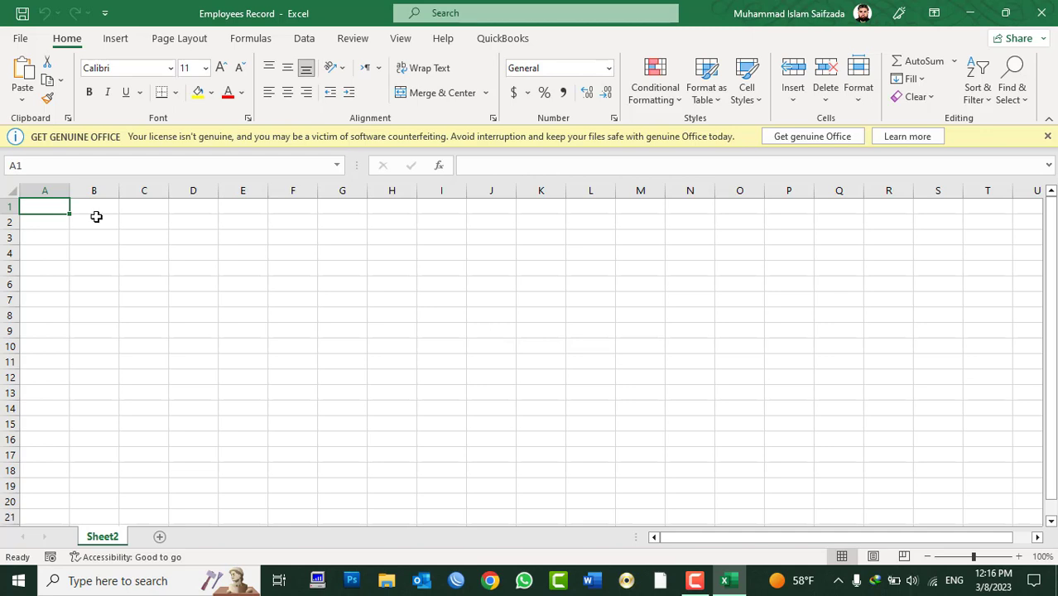
Step: Try Add a Digital Signature under Protect Workbook and decline getting a digital ID
click(21, 39)
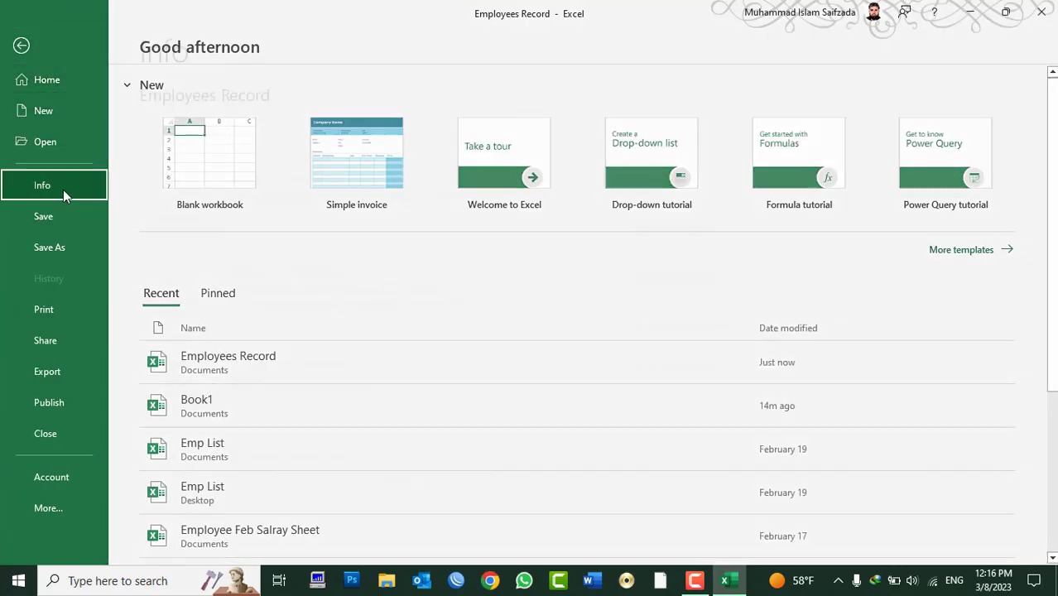
click(63, 189)
click(189, 225)
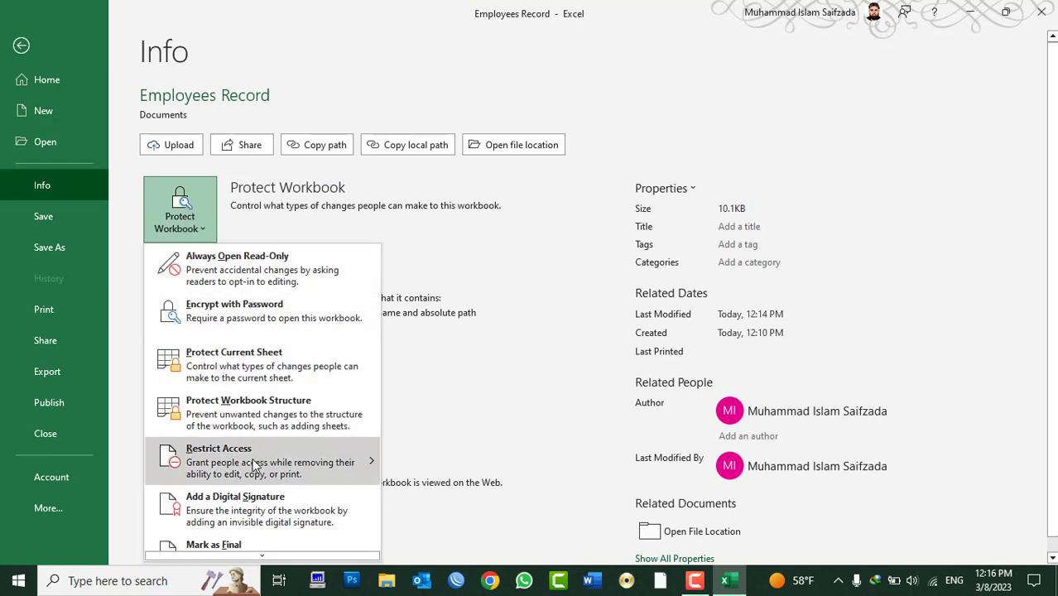
mouse_move(252, 469)
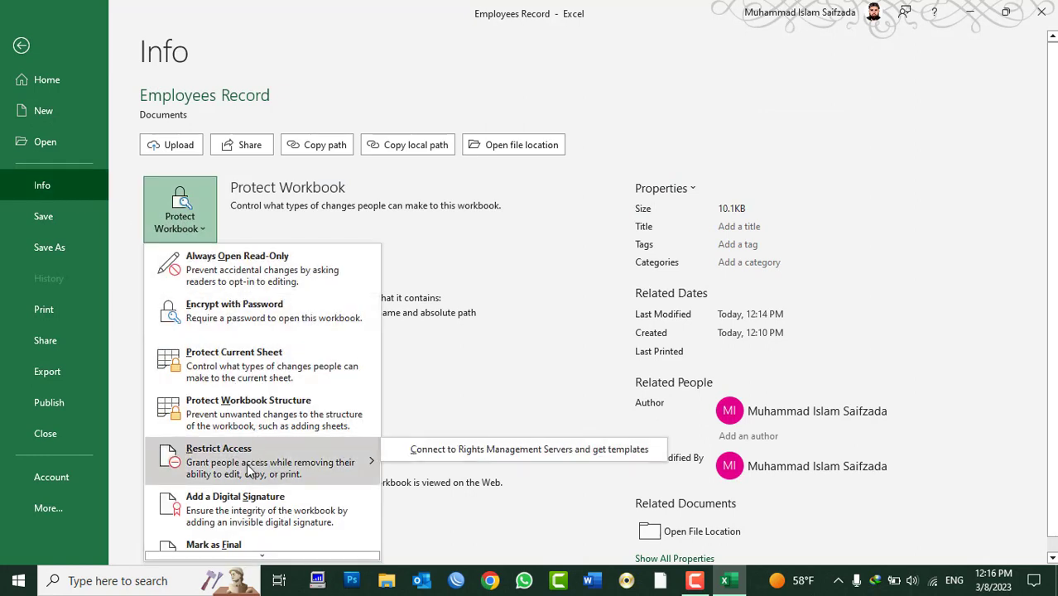
scroll(253, 473, down, 1)
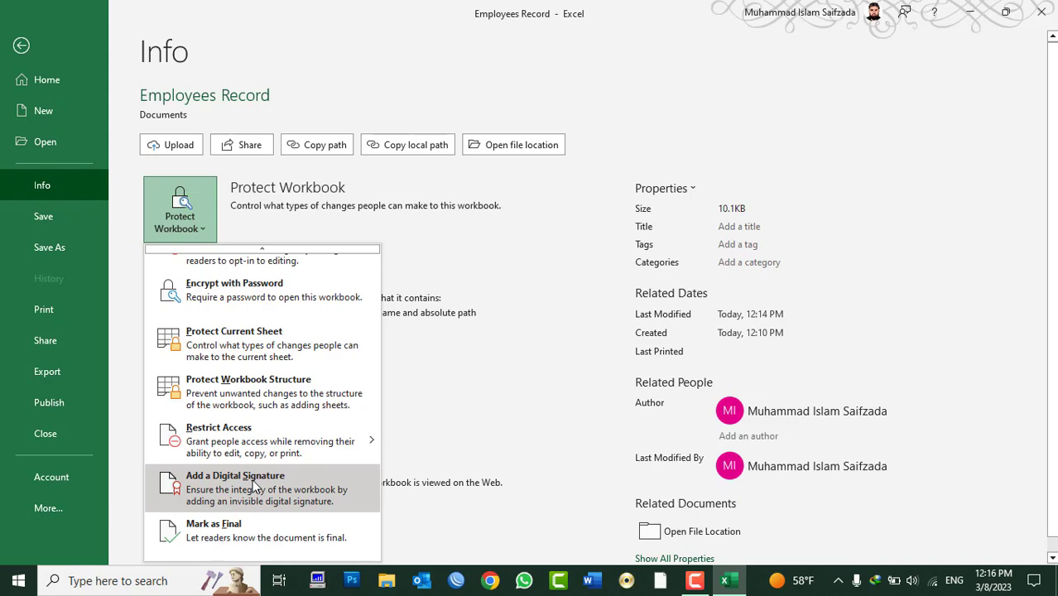
click(255, 487)
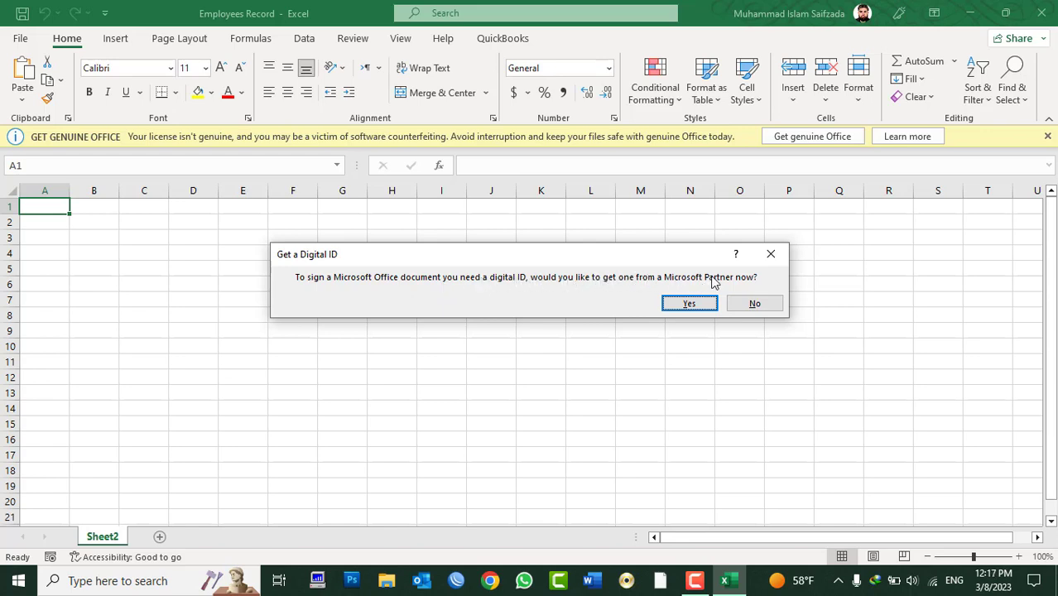
click(768, 303)
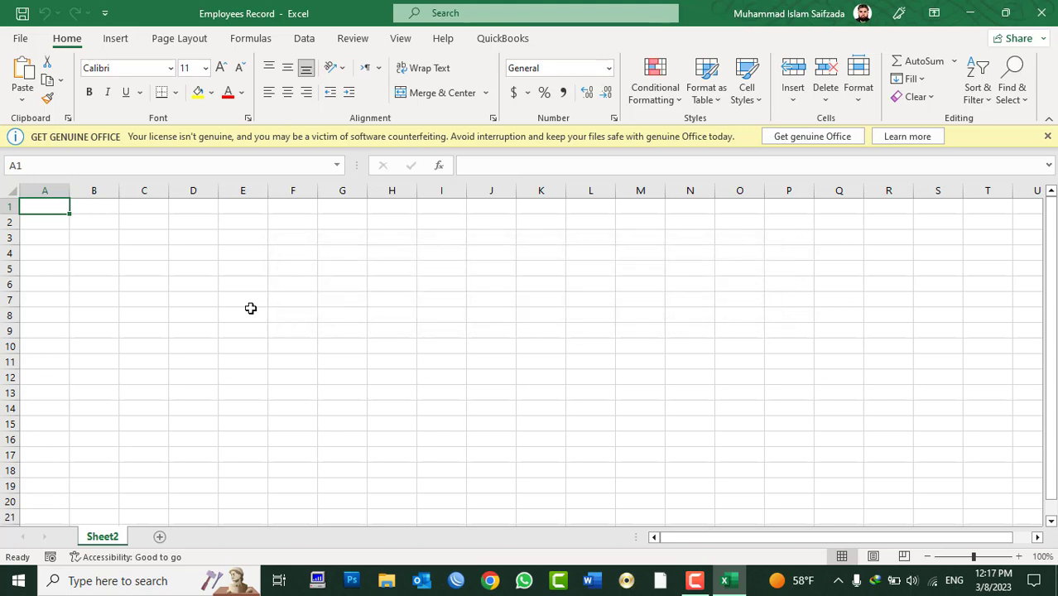
Step: Review the Info page's Check for Issues and Protect Workbook options, then go to the Open page
click(20, 39)
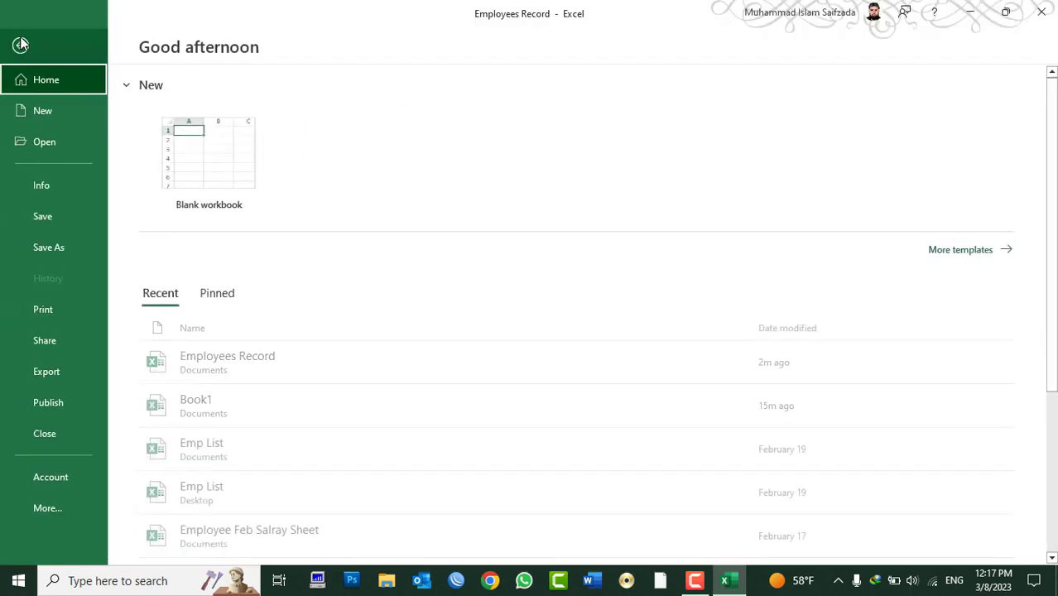
click(53, 187)
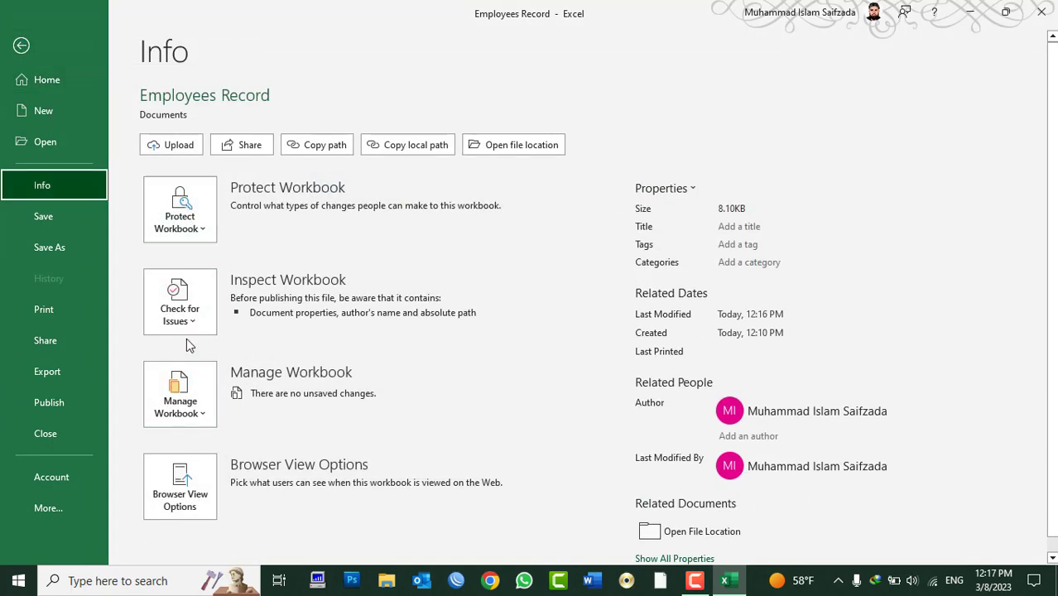
click(187, 317)
click(186, 237)
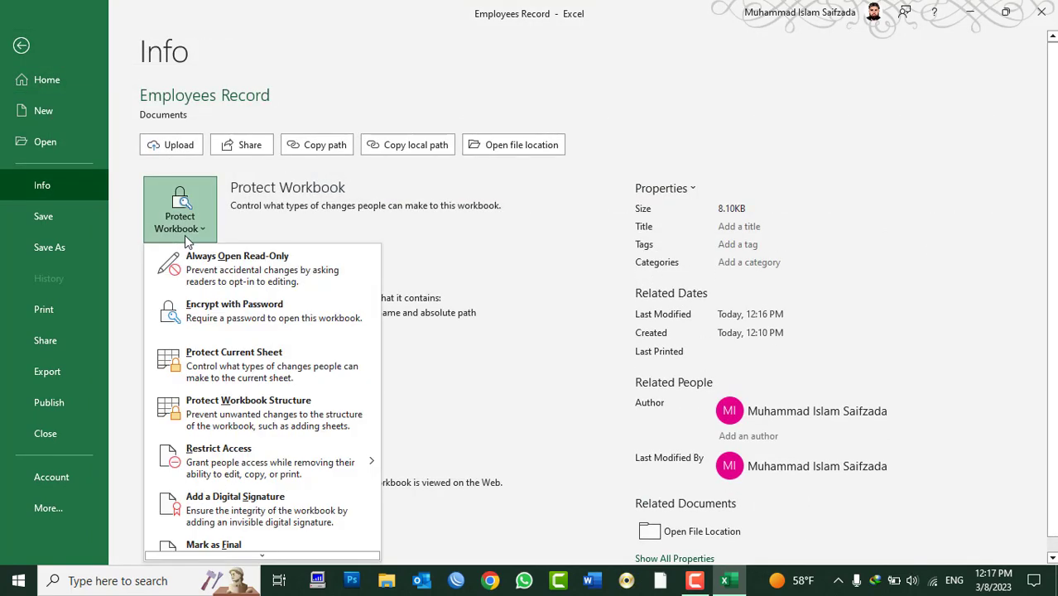
scroll(222, 418, down, 1)
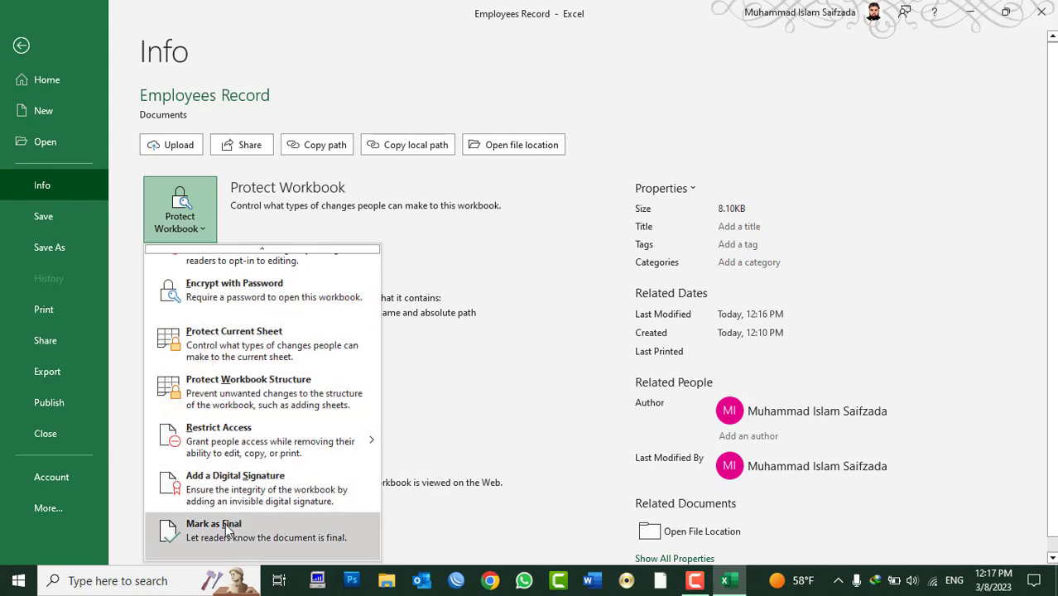
click(46, 143)
click(45, 143)
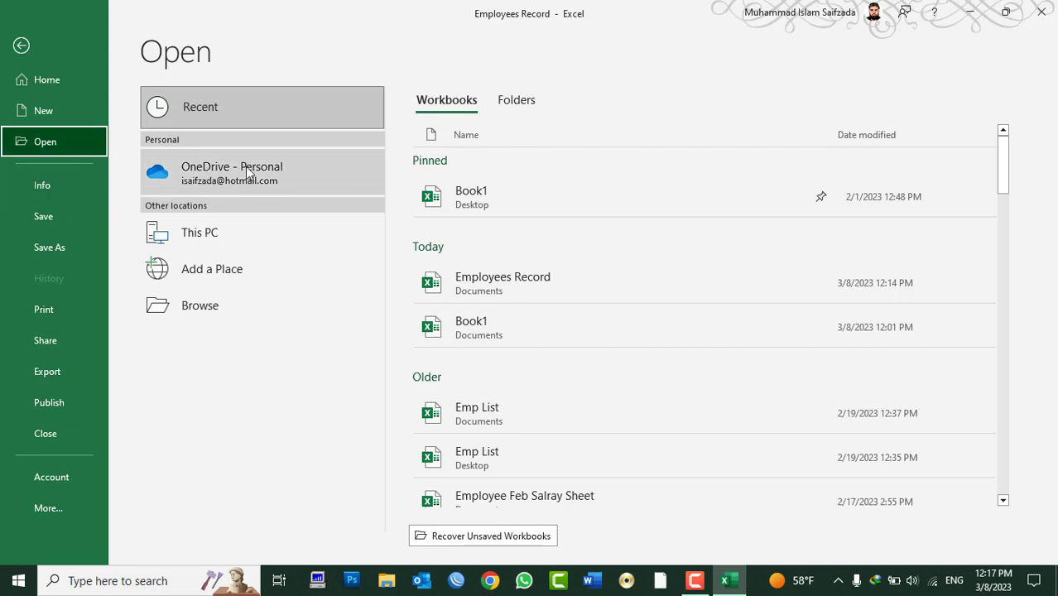
Step: Open Emp List from the recent list and widen column D to fit the addresses
click(494, 423)
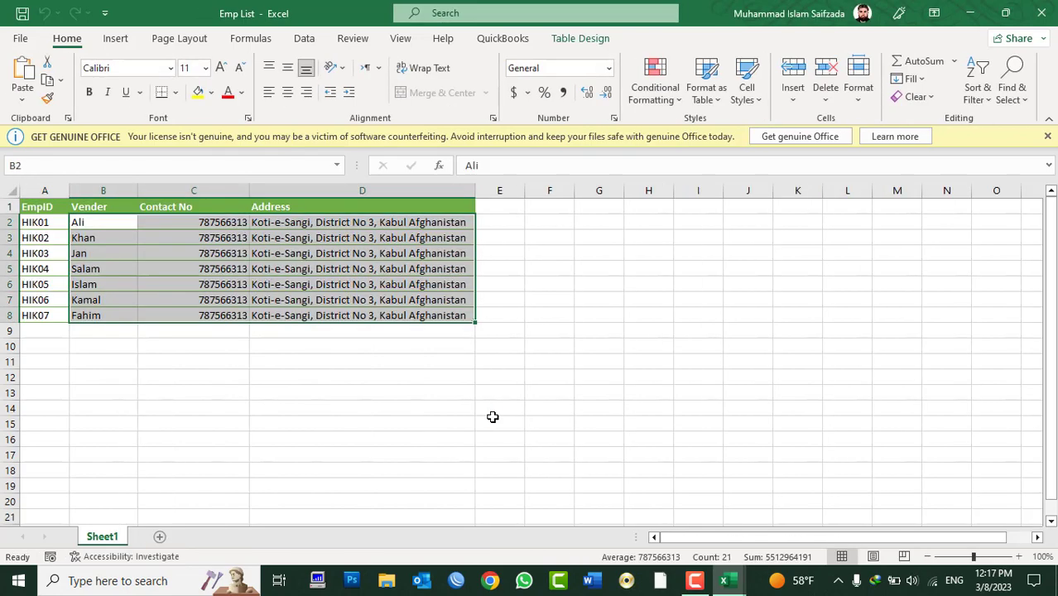
click(312, 375)
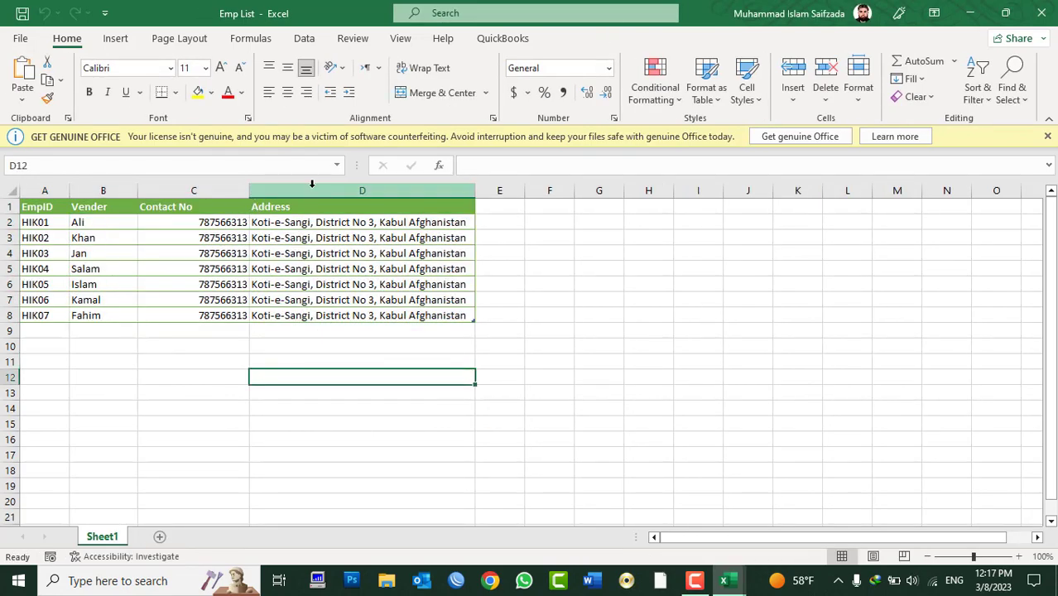
drag(475, 191, 508, 191)
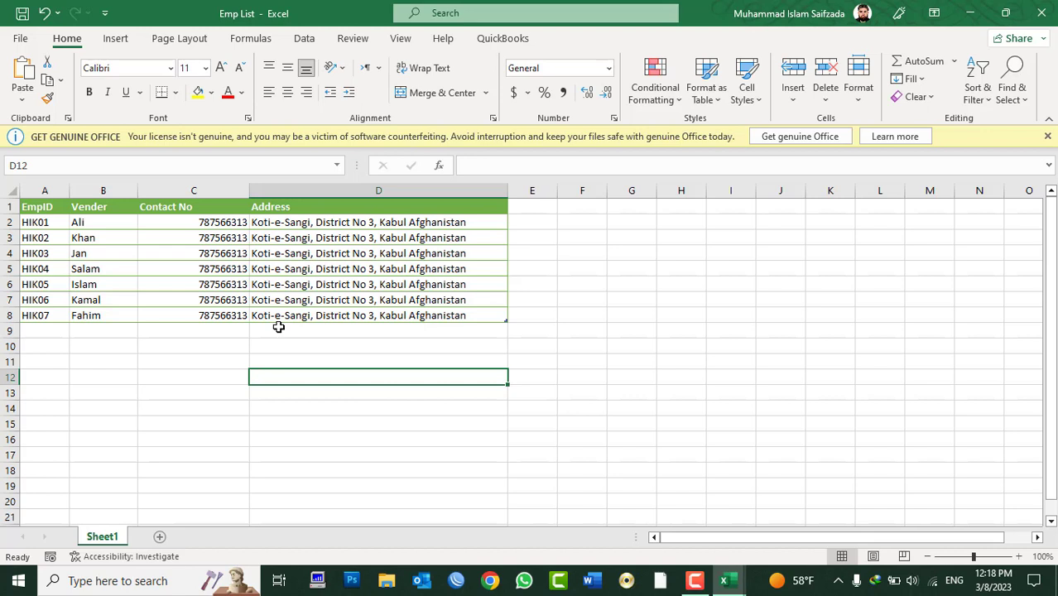
Step: Apply Mark as Final to Emp List via Protect Workbook and acknowledge both confirmation notices
click(21, 39)
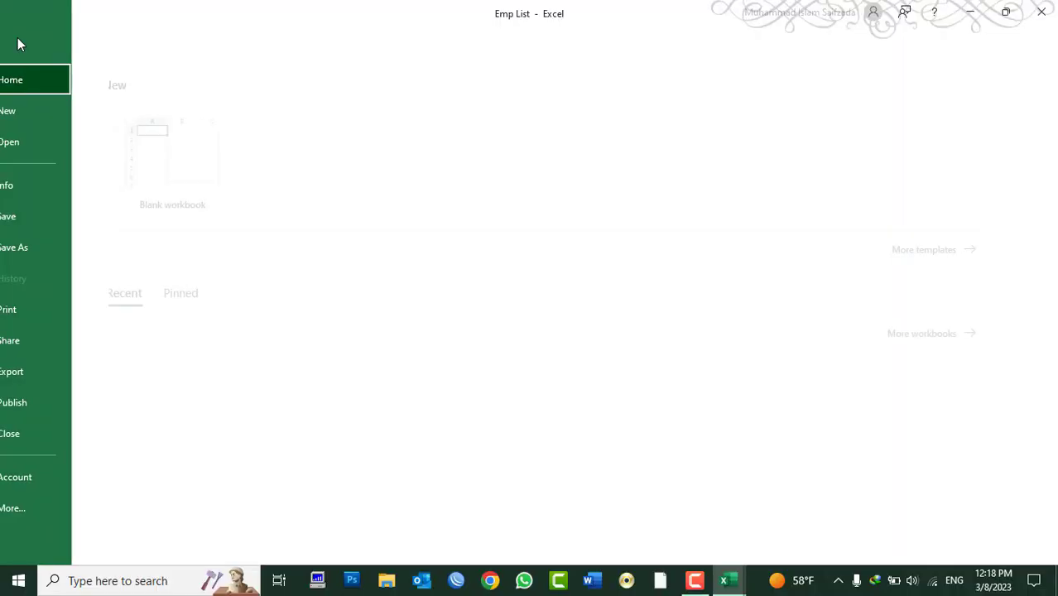
click(78, 191)
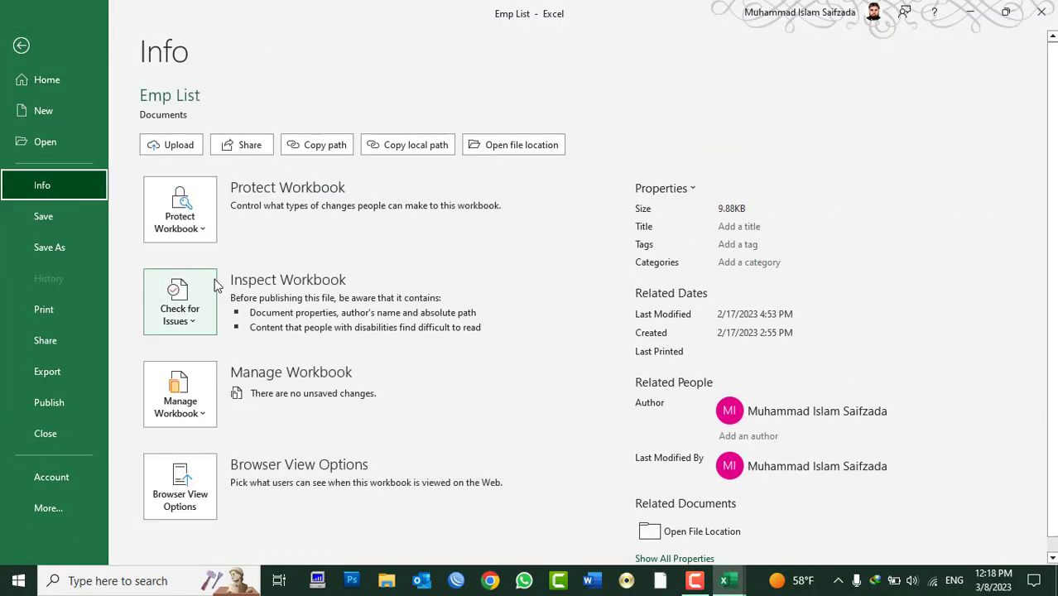
click(196, 231)
scroll(240, 397, down, 1)
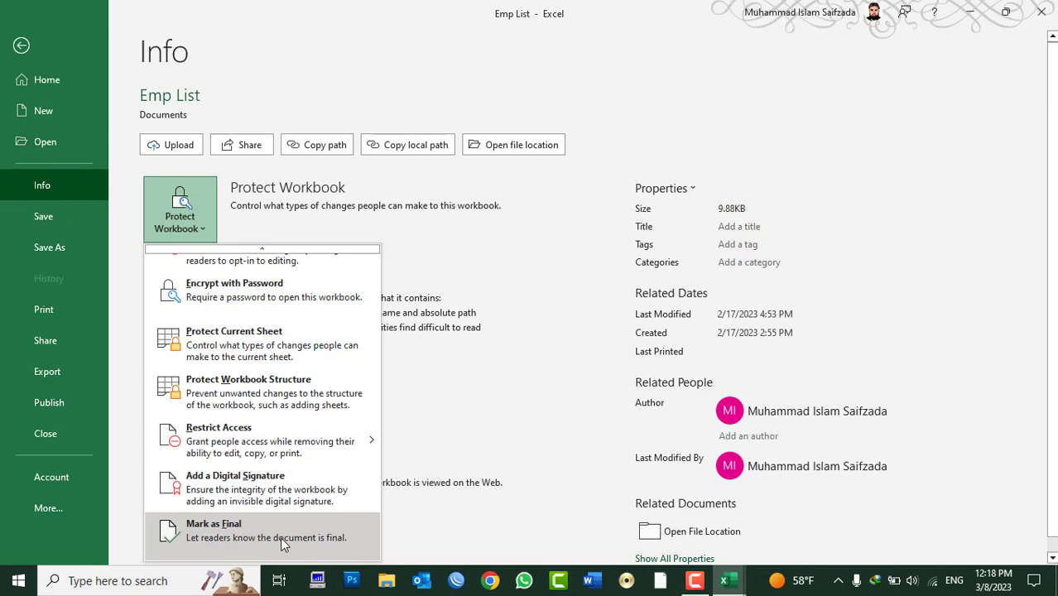
click(280, 537)
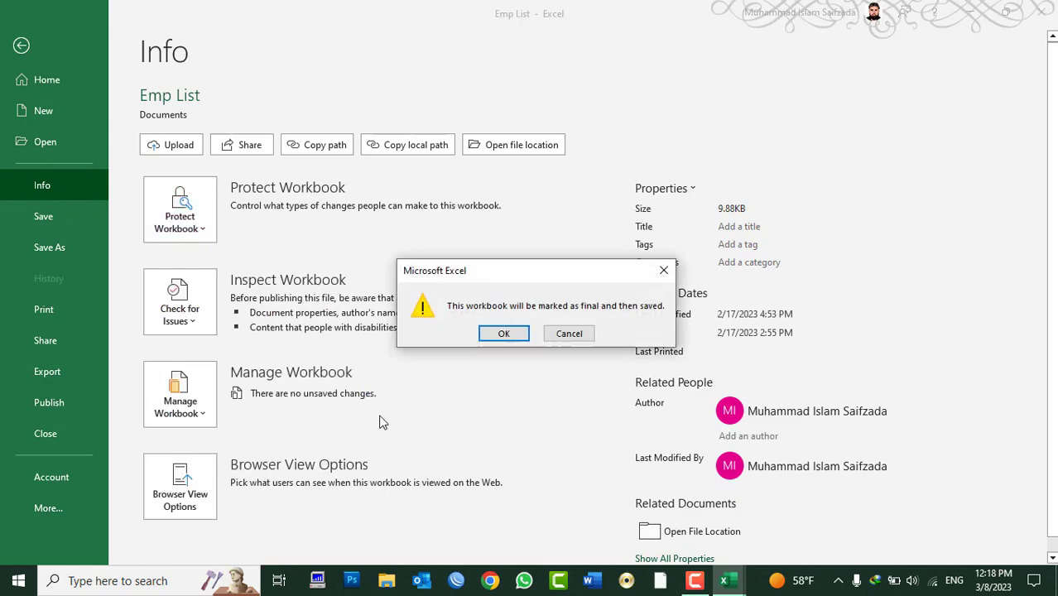
click(502, 336)
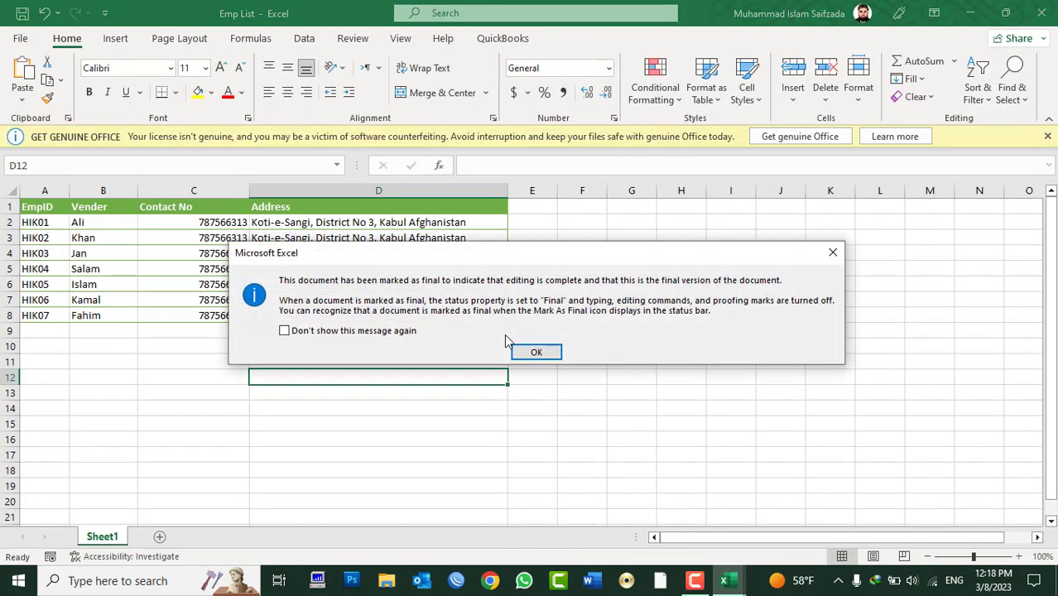
click(530, 351)
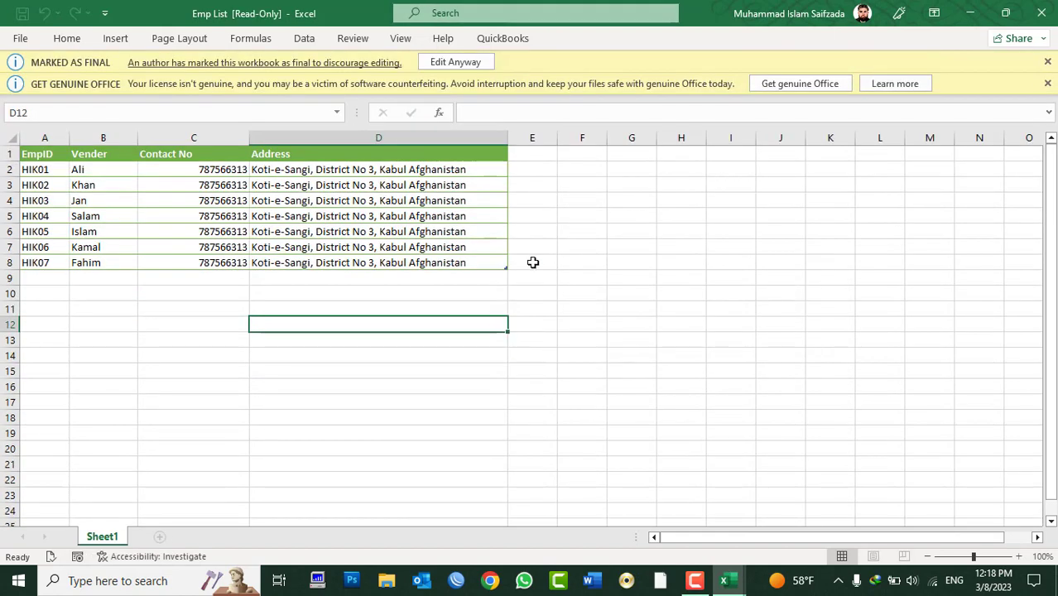
Step: Close the Emp List and Employees Record workbooks and quit Excel
click(1052, 9)
click(1048, 10)
click(1046, 12)
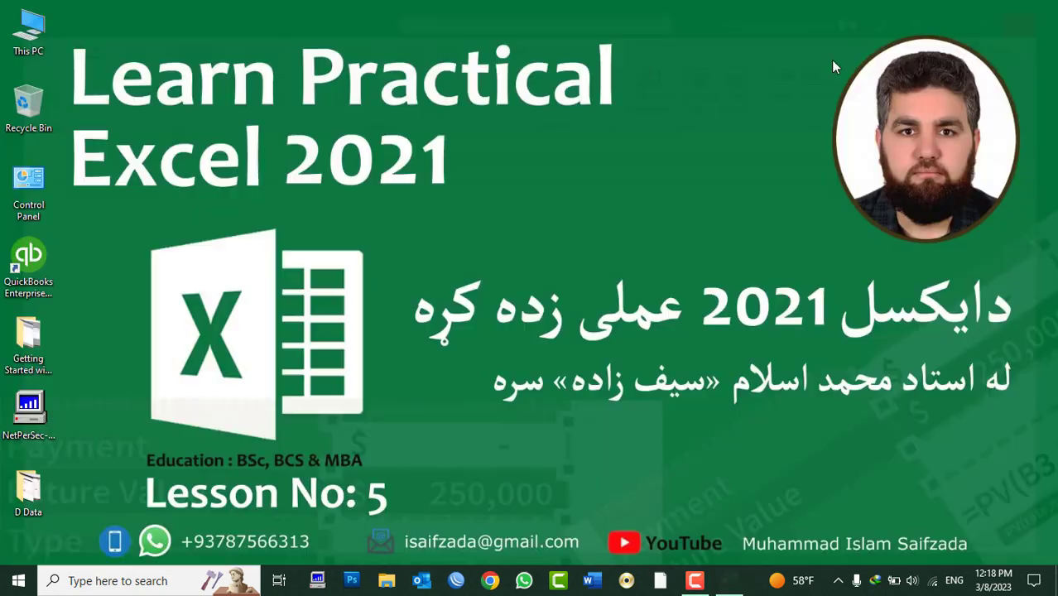
Step: Relaunch Excel from the Run prompt and reopen Emp List, now marked as final
key(super+r)
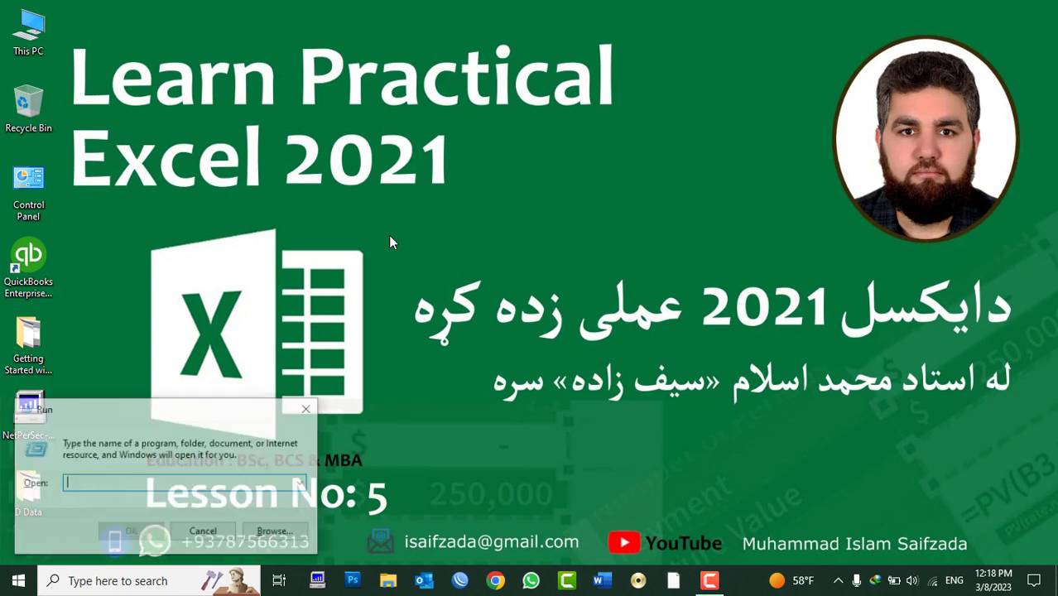
text(excel)
key(Return)
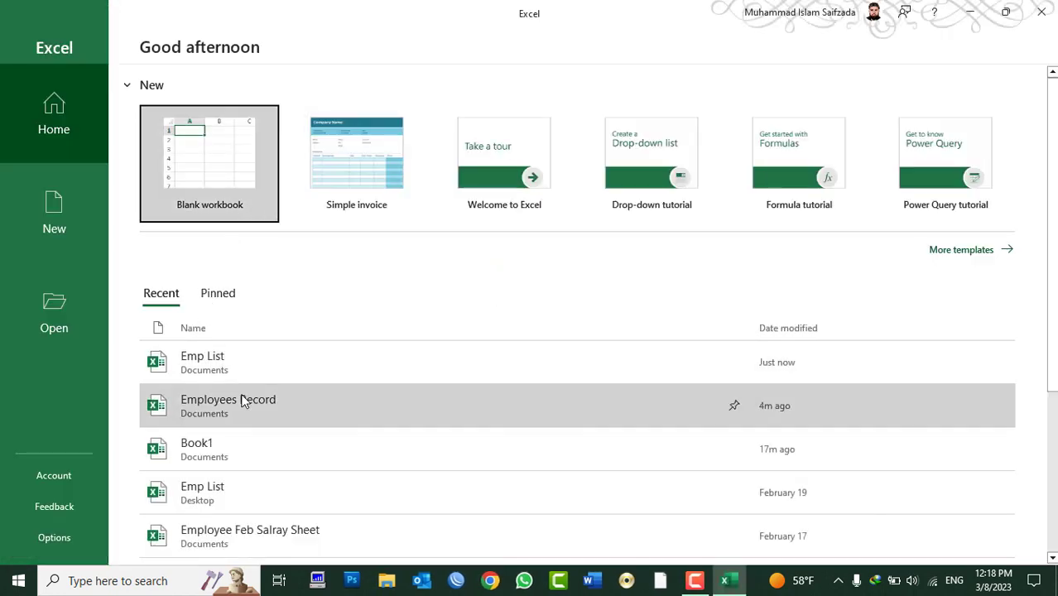
click(238, 376)
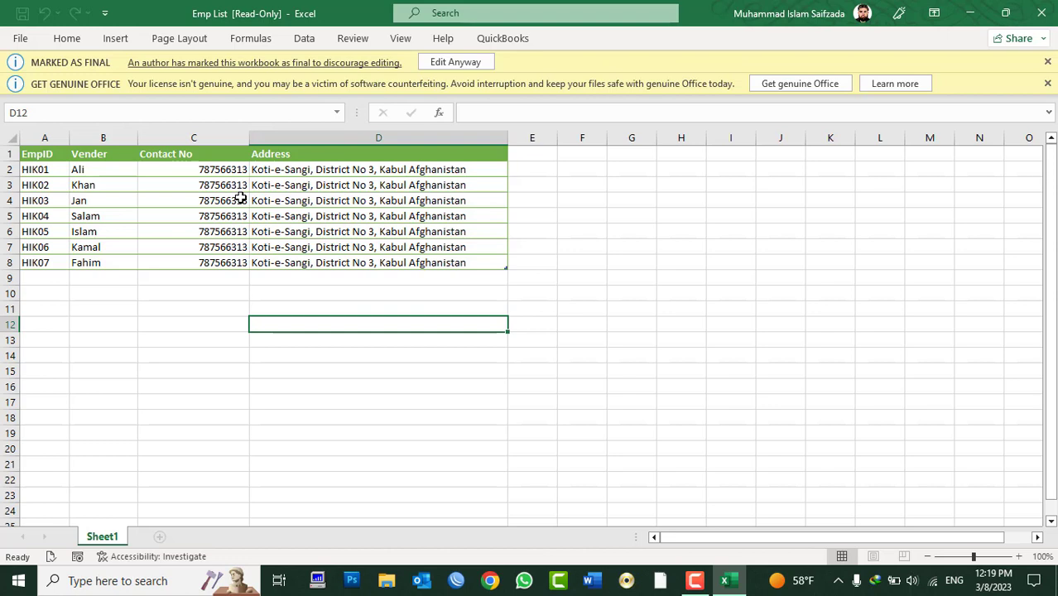
Step: Choose Edit Anyway to make Emp List editable, then view its Info page protection options
click(435, 68)
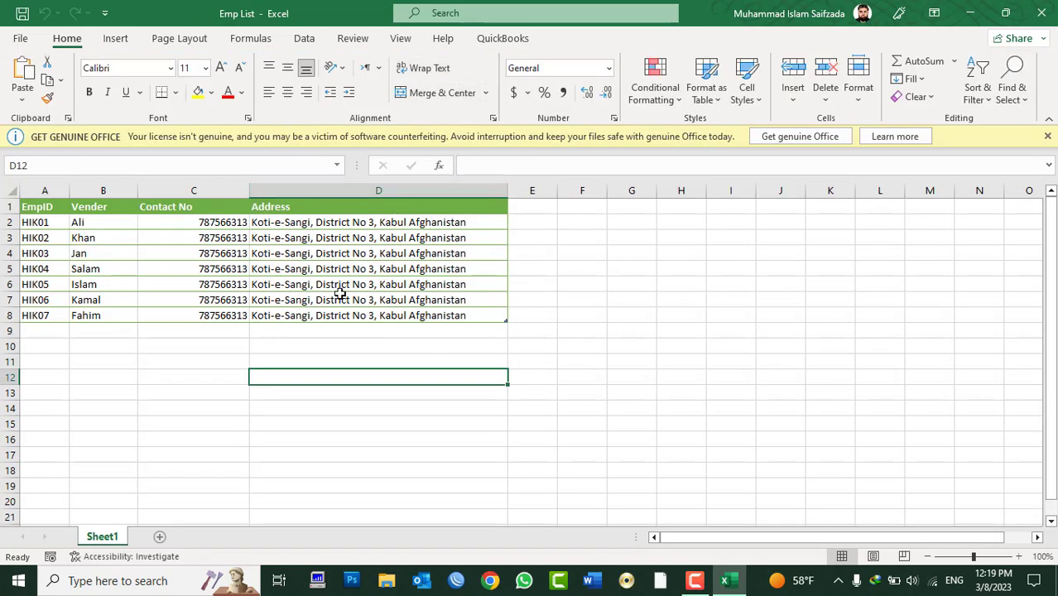
click(302, 332)
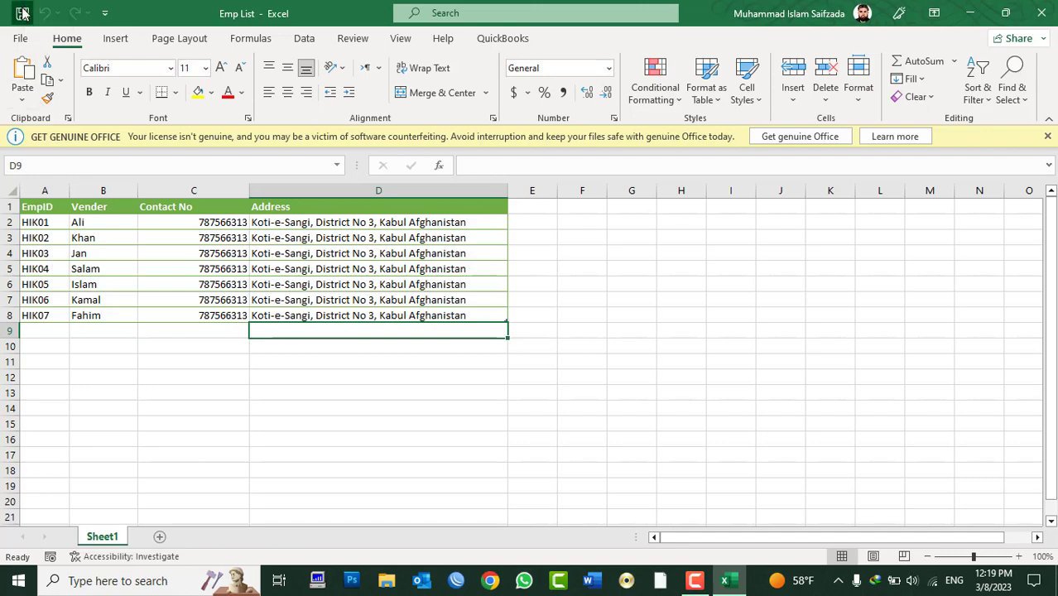
click(27, 39)
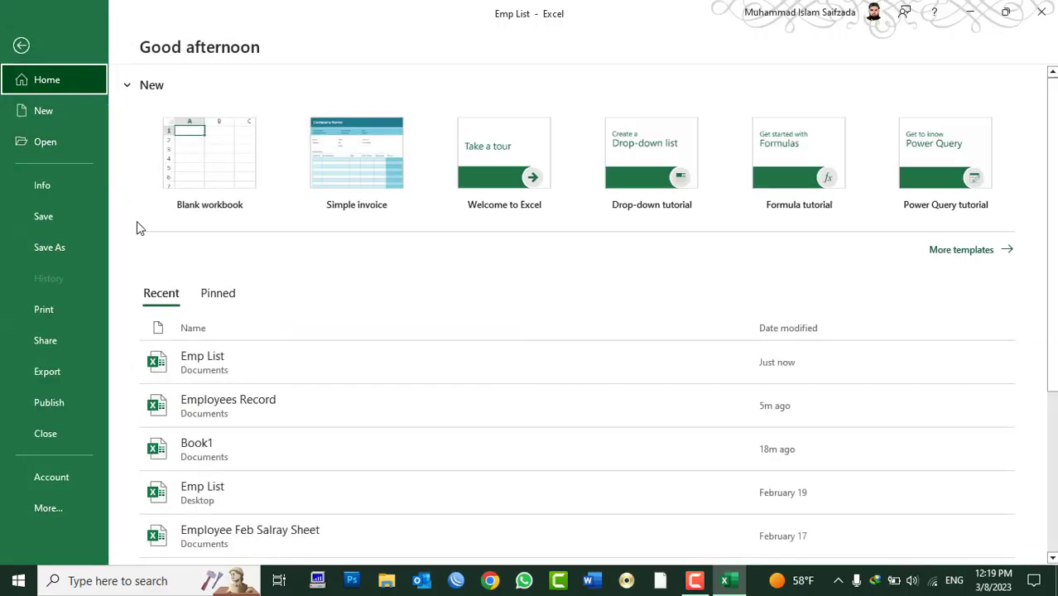
click(51, 173)
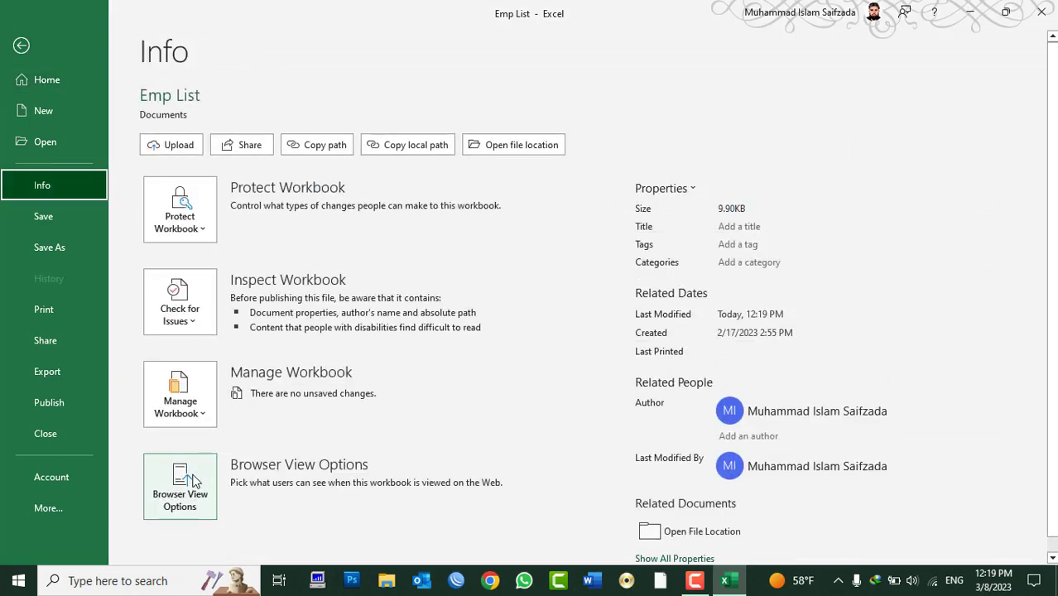
click(202, 236)
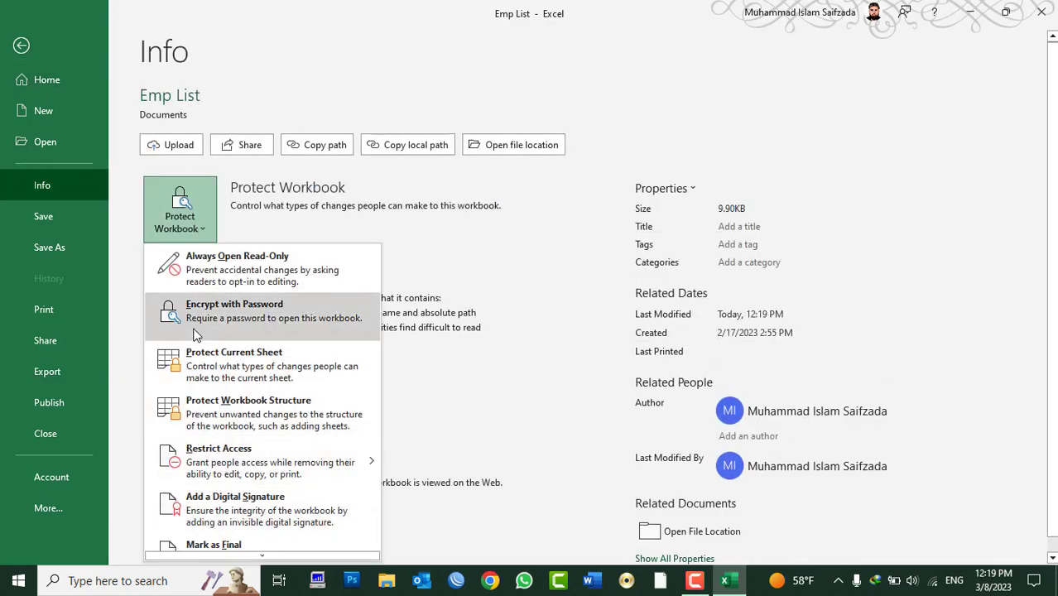
scroll(240, 437, down, 1)
click(201, 210)
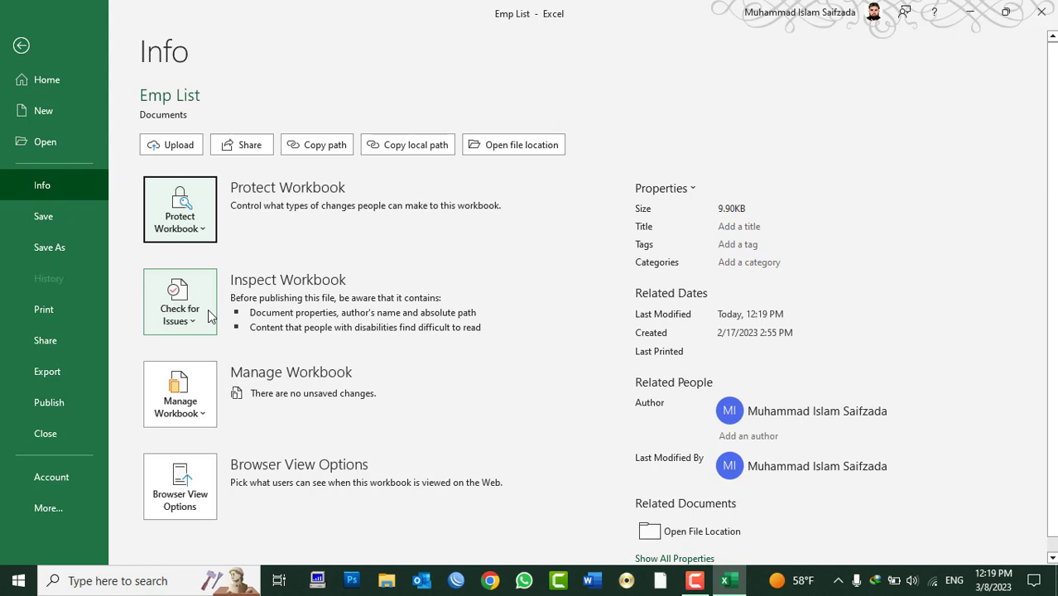
click(209, 316)
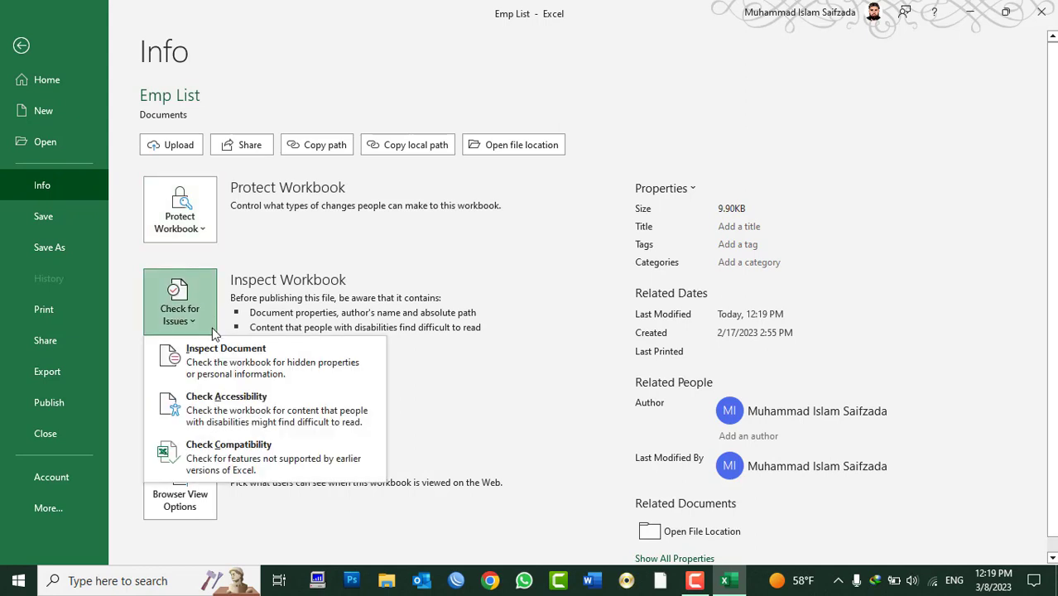
click(225, 372)
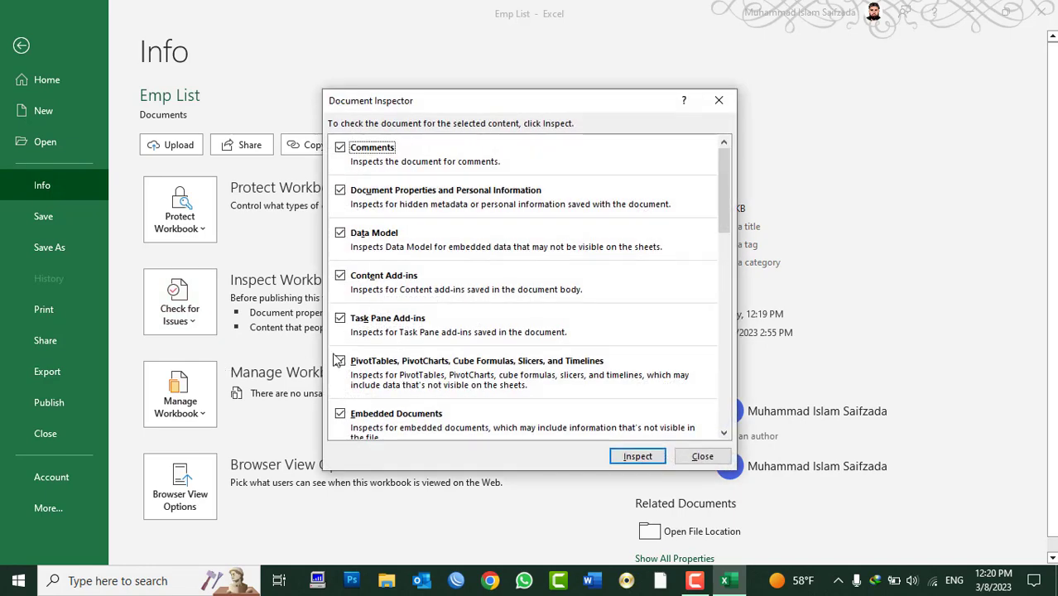
scroll(543, 334, down, 3)
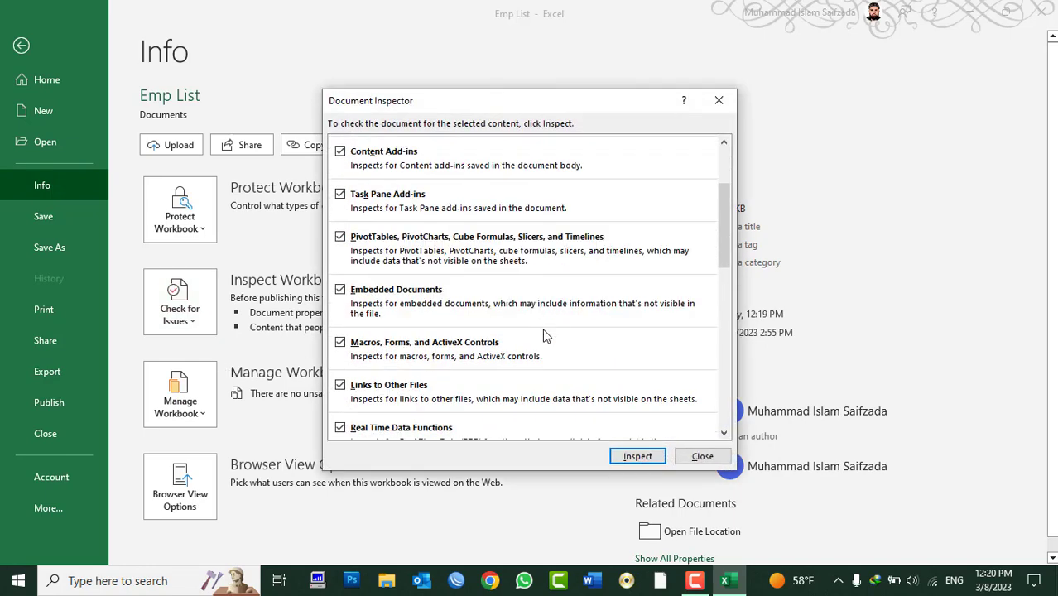
scroll(543, 334, down, 4)
scroll(544, 335, down, 2)
scroll(544, 335, down, 4)
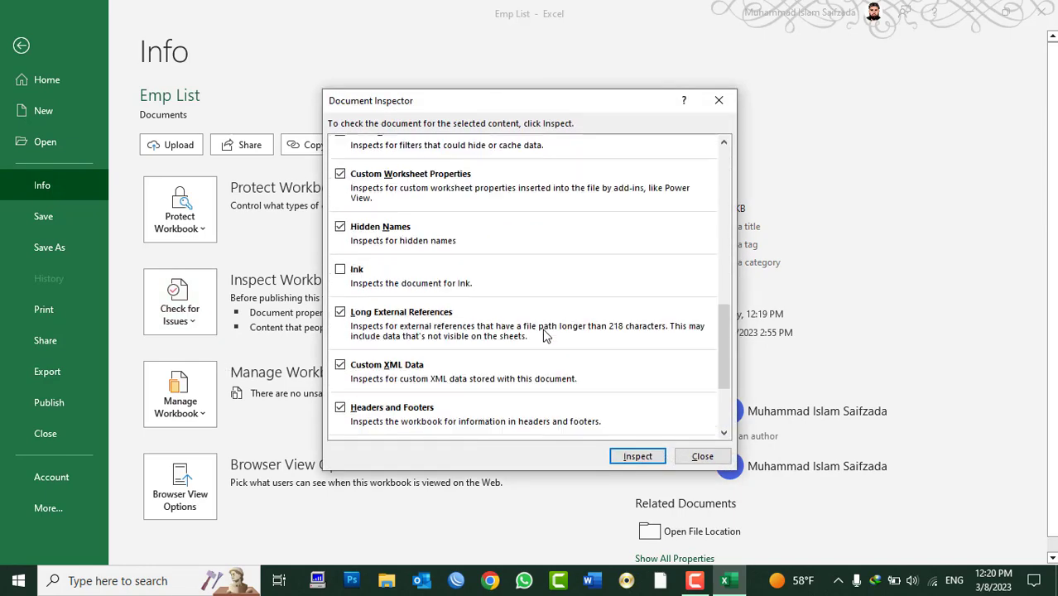
scroll(545, 334, down, 2)
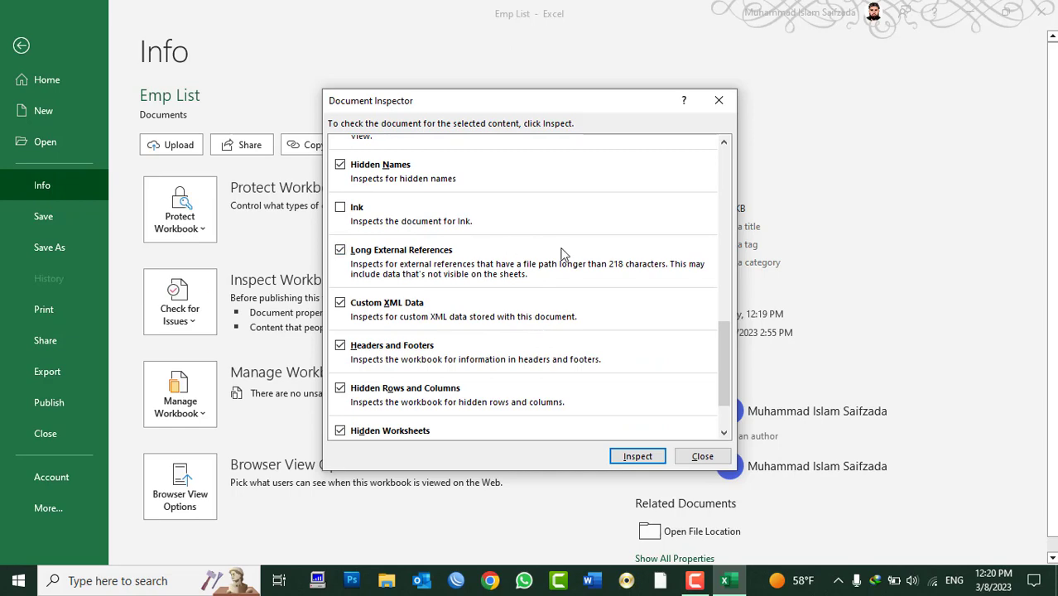
scroll(562, 253, up, 8)
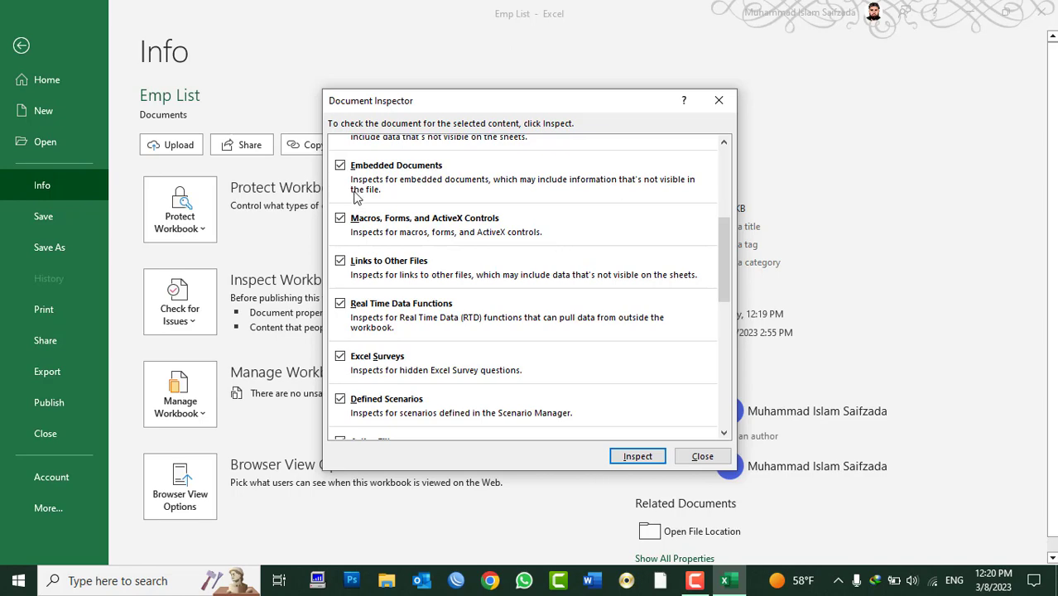
scroll(497, 257, up, 5)
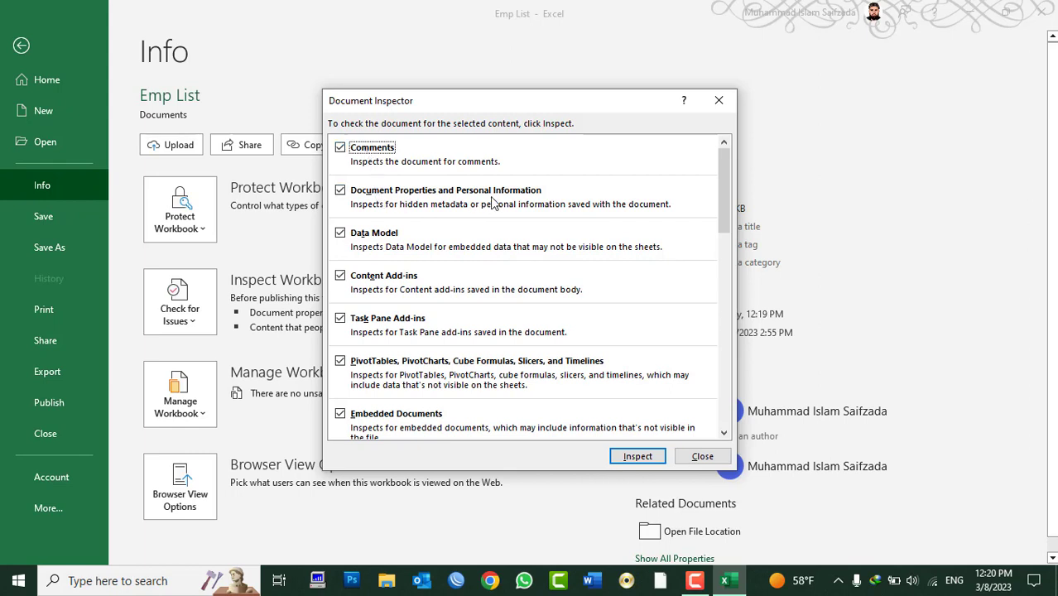
scroll(492, 204, down, 1)
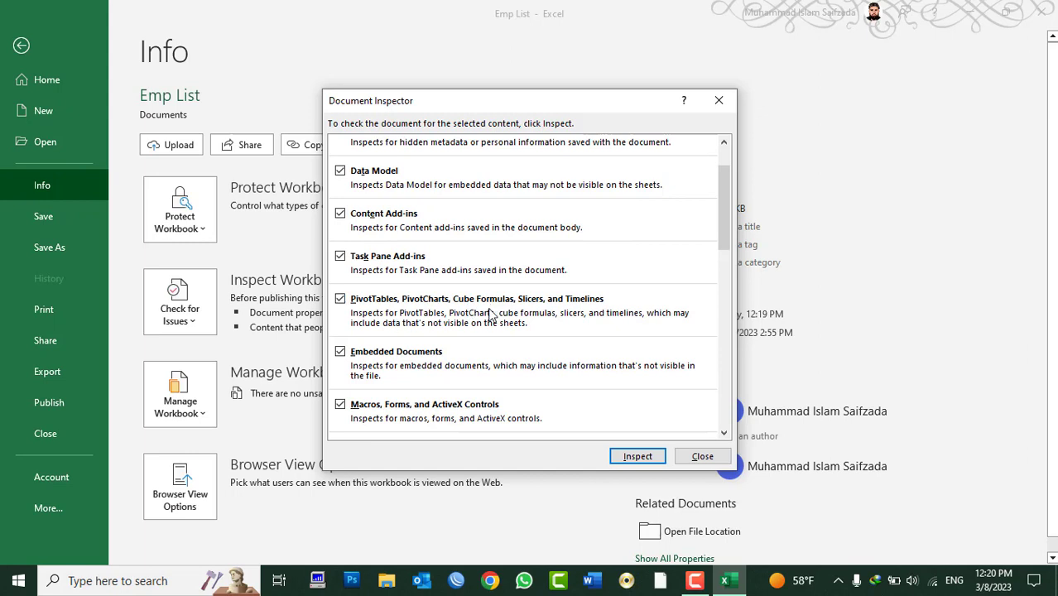
scroll(493, 315, down, 2)
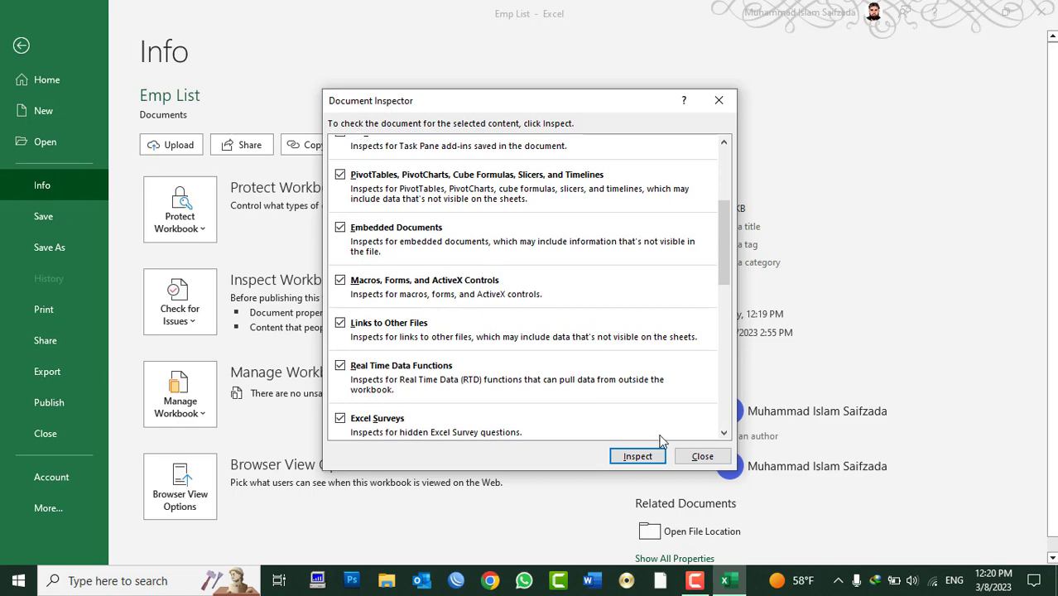
click(702, 457)
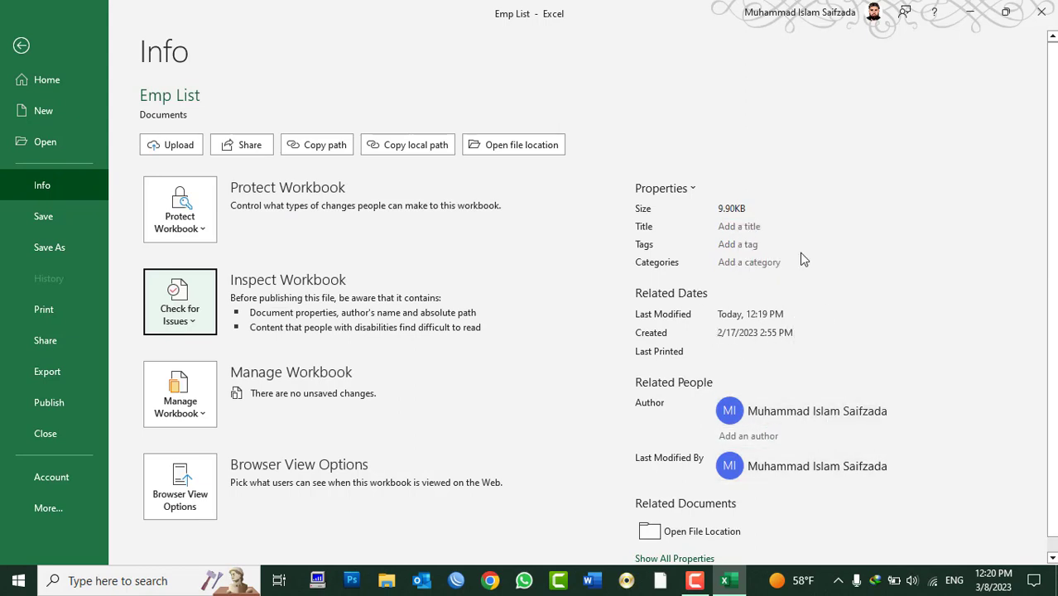
Step: Set Title to 'Employees Salary record' and Categories to 'Finance', then save the workbook
click(737, 229)
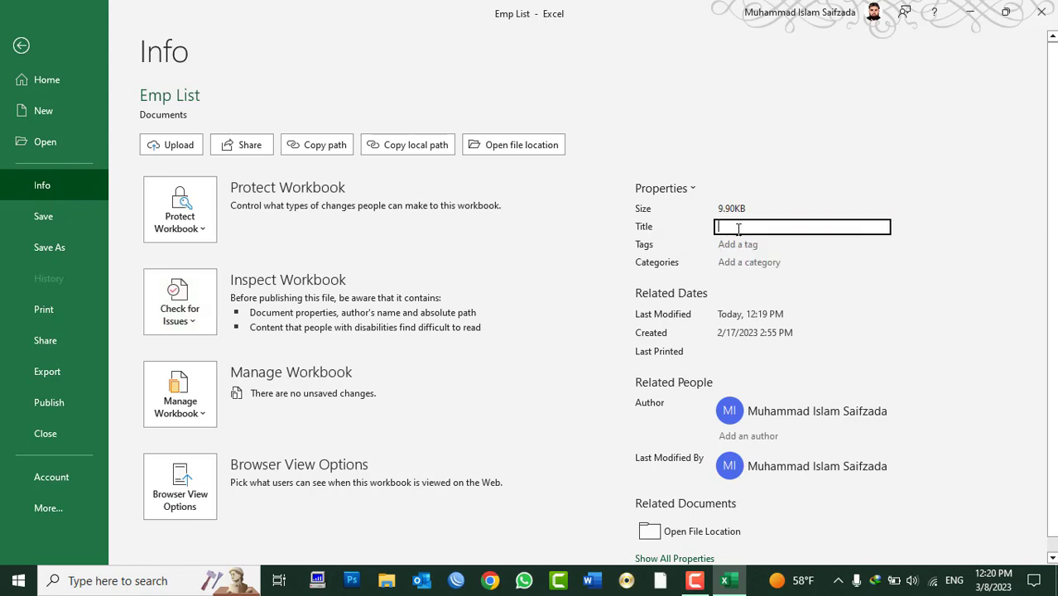
text(Emplo)
text(yees Sala)
text(ry record)
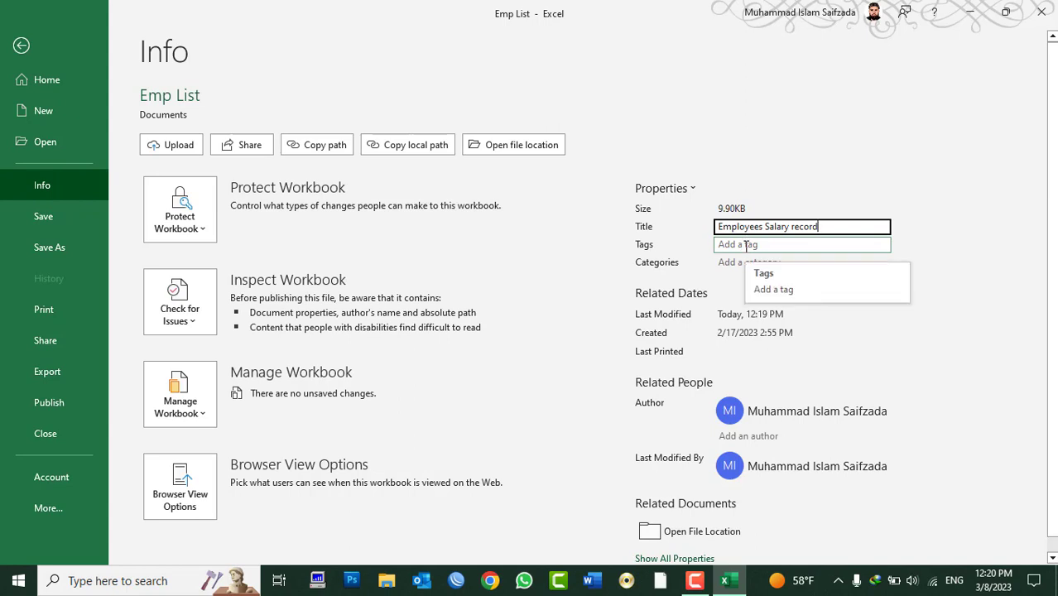
click(739, 262)
text(Fi)
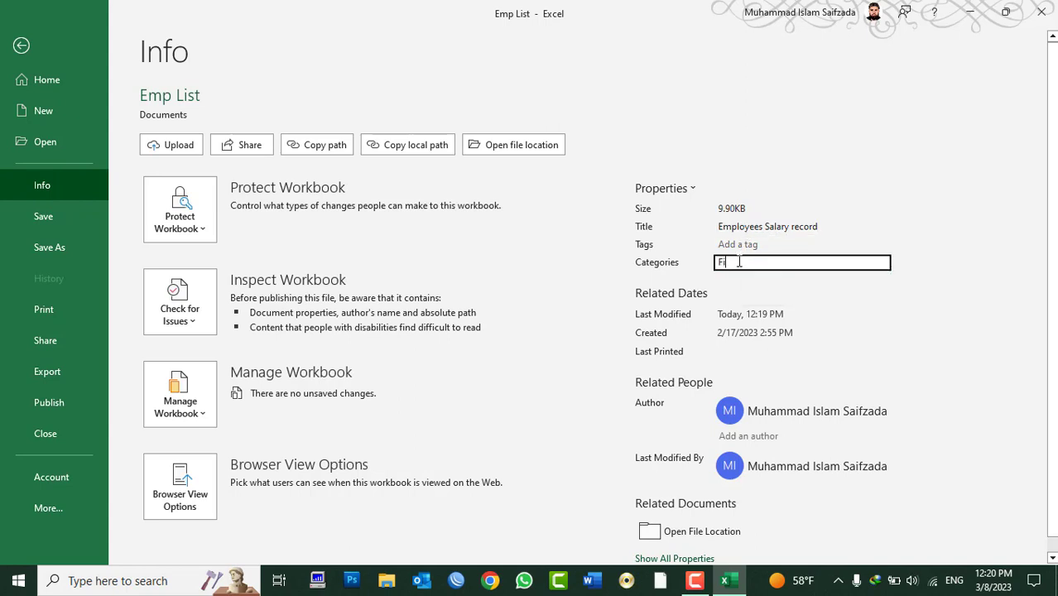
text(nance)
scroll(750, 356, down, 1)
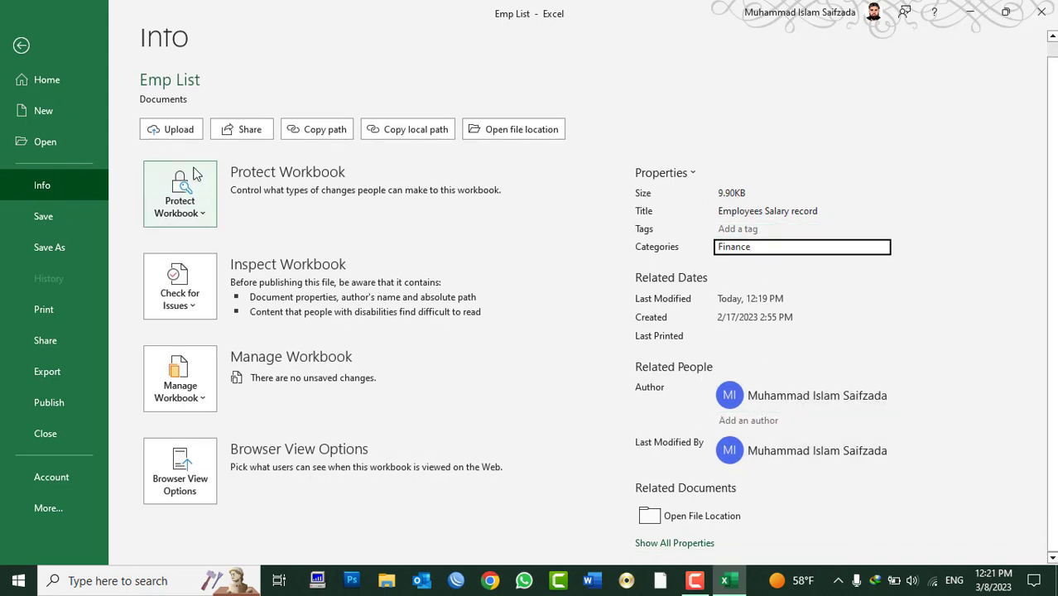
click(61, 219)
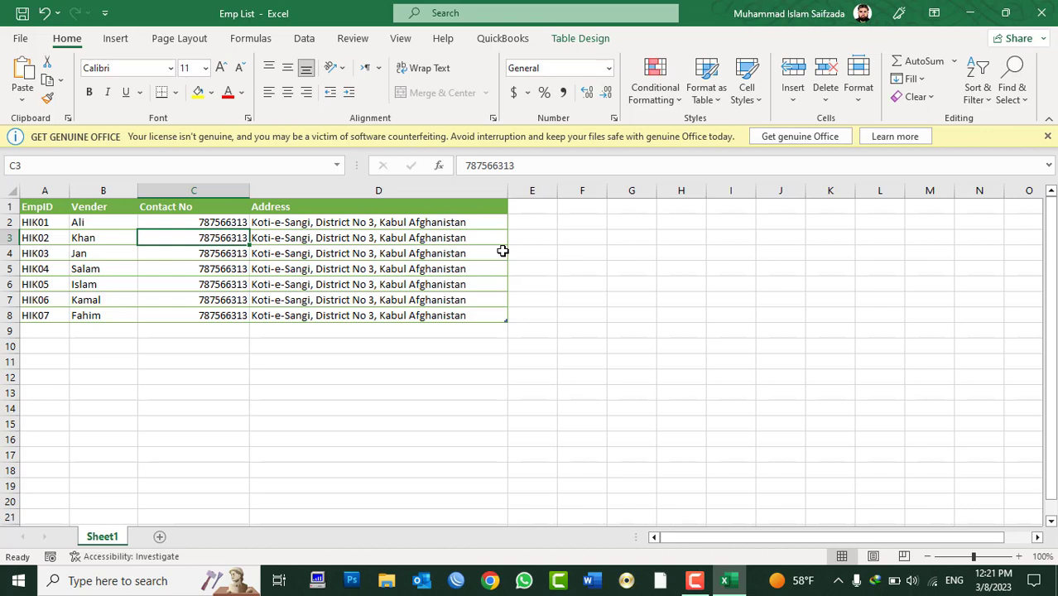
Step: Add the comment 'This is the current address of employee' to cell D2
click(474, 224)
right_click(474, 224)
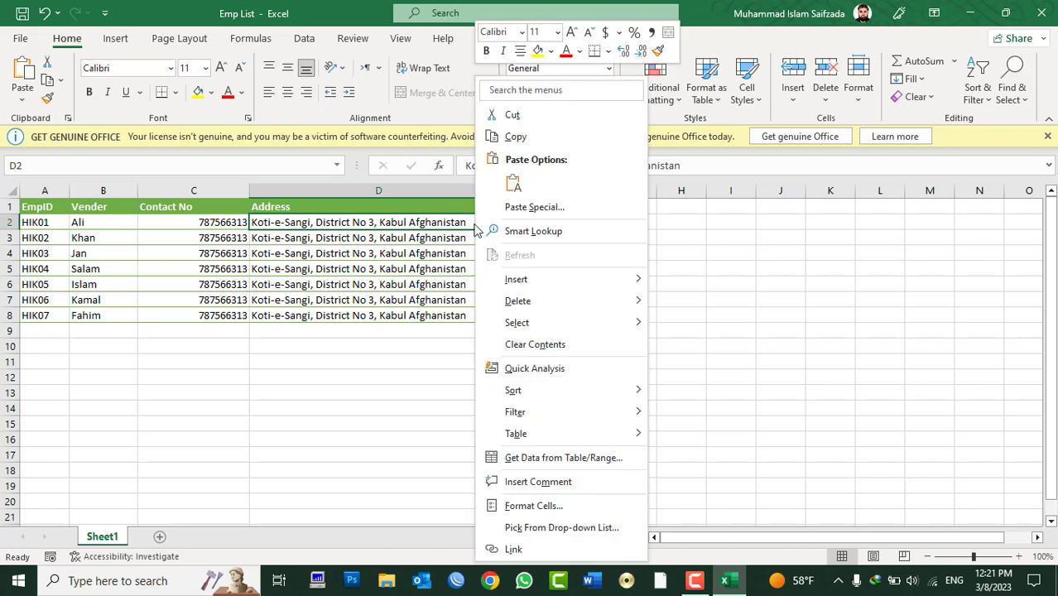
click(538, 486)
text(T)
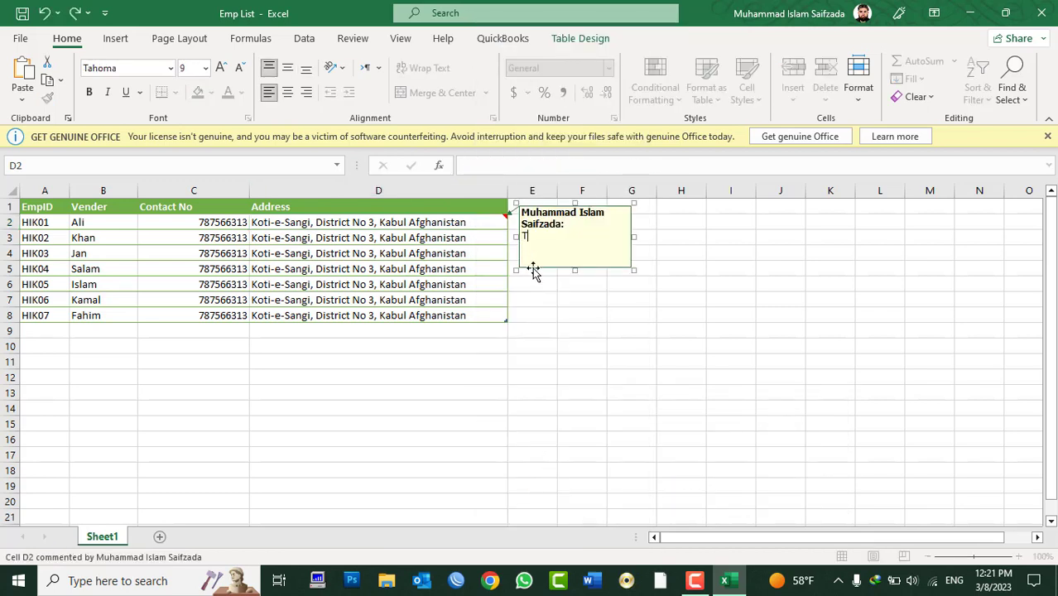
text(his is the current)
text( addre)
text(ss of employee)
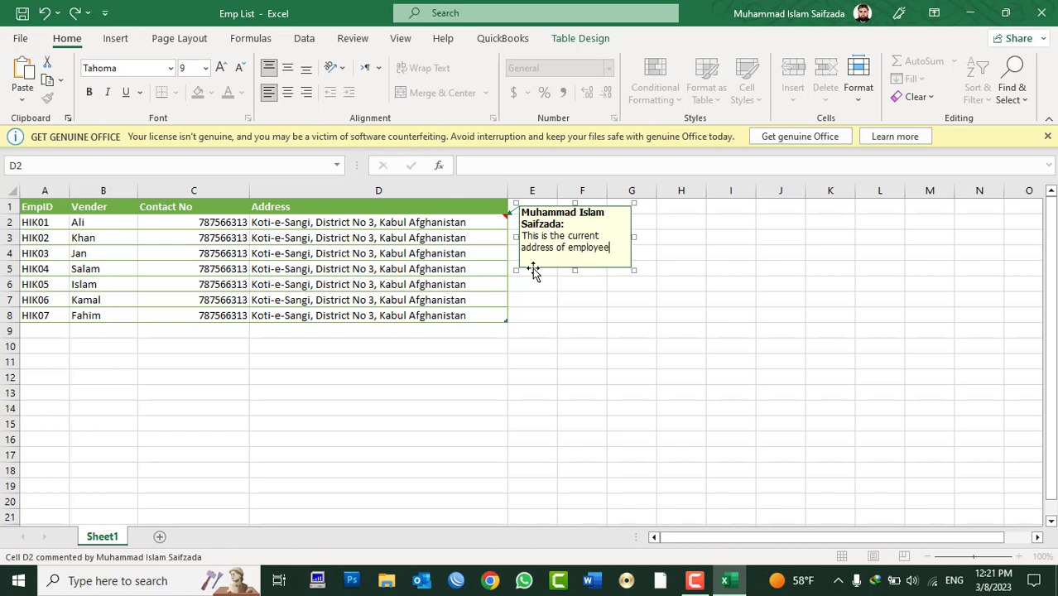
click(563, 311)
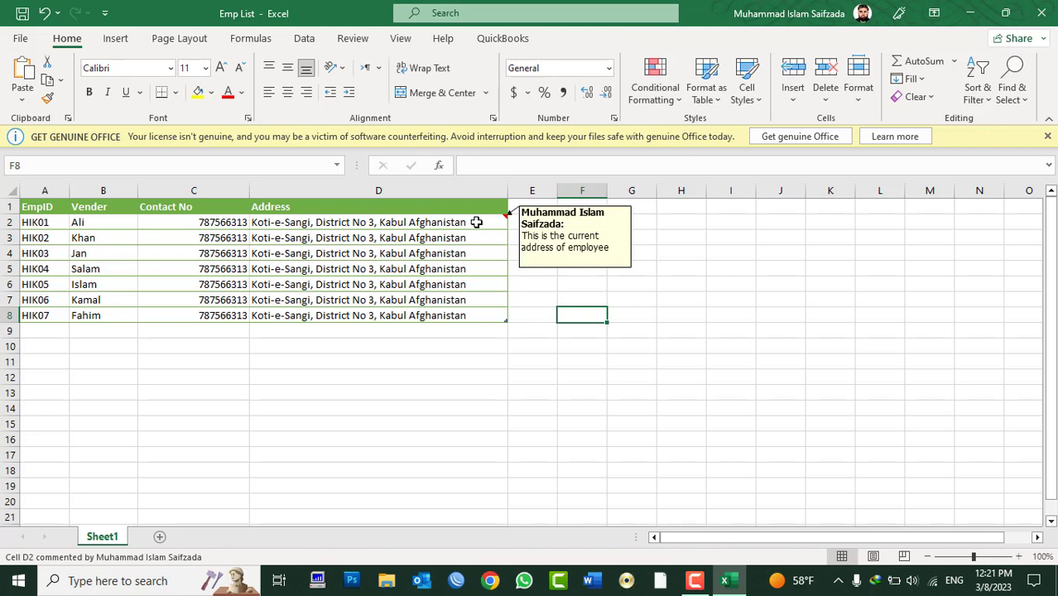
click(661, 301)
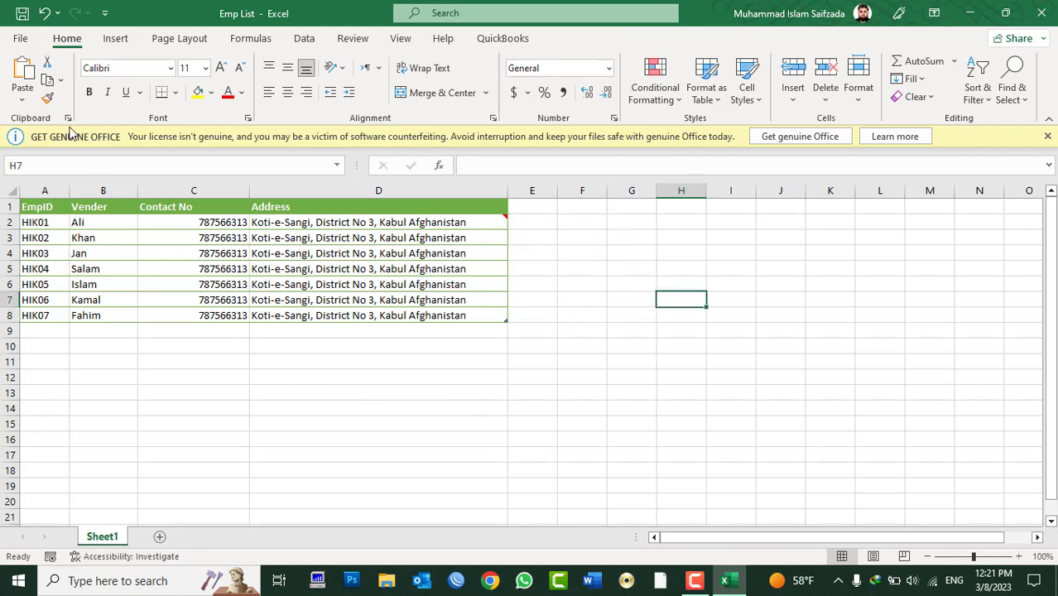
Step: Save the workbook with its new comment and start the Document Inspector
click(22, 39)
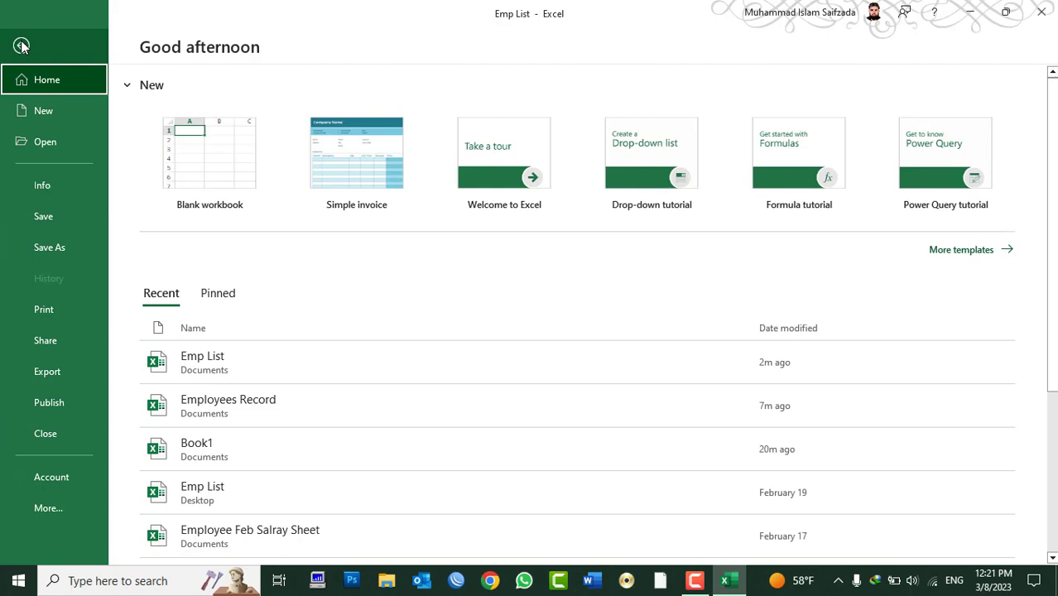
click(71, 186)
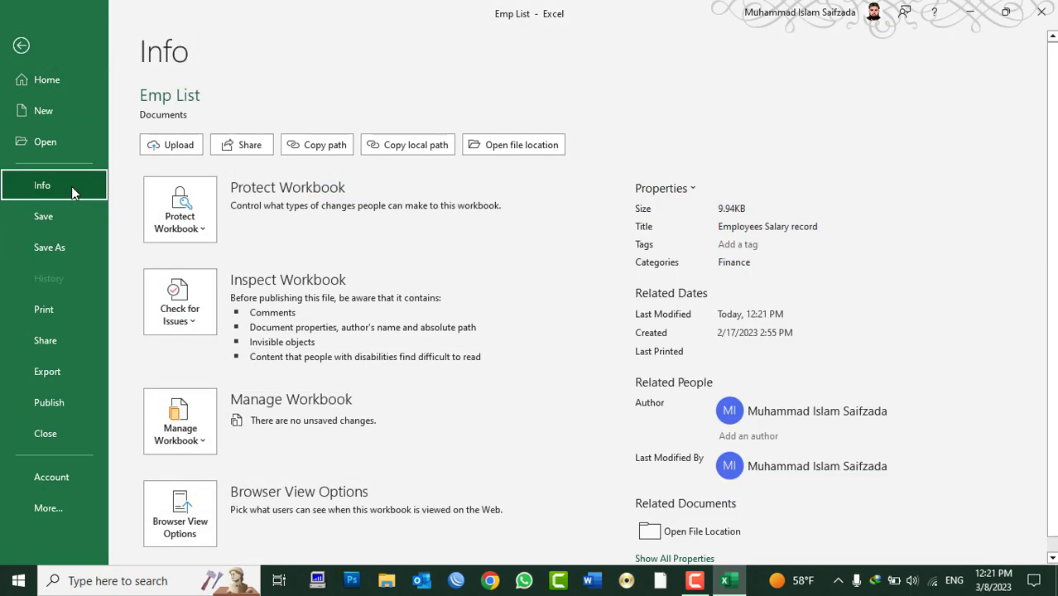
click(70, 214)
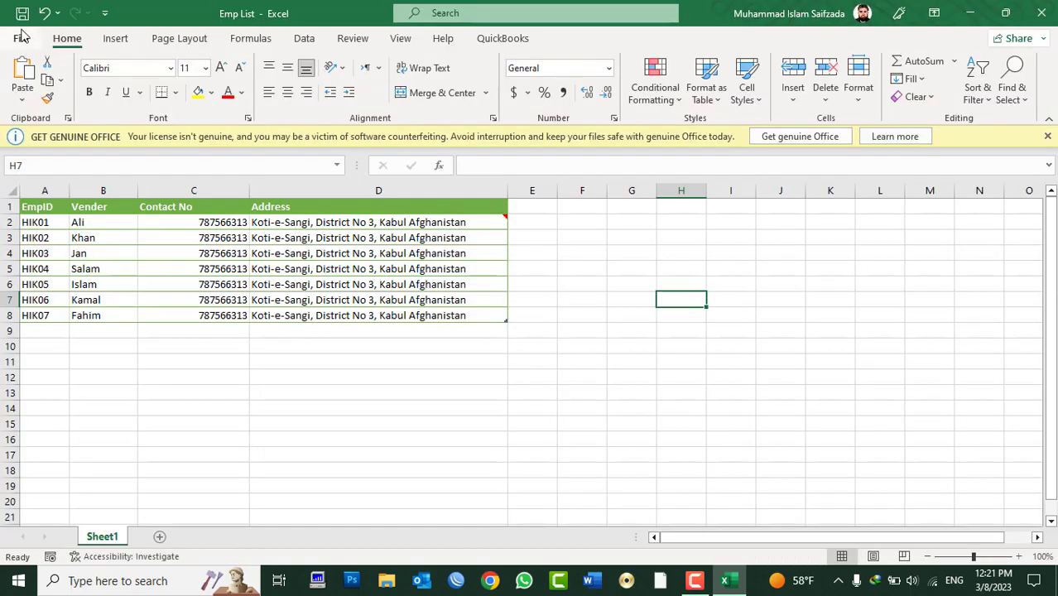
click(23, 37)
click(54, 190)
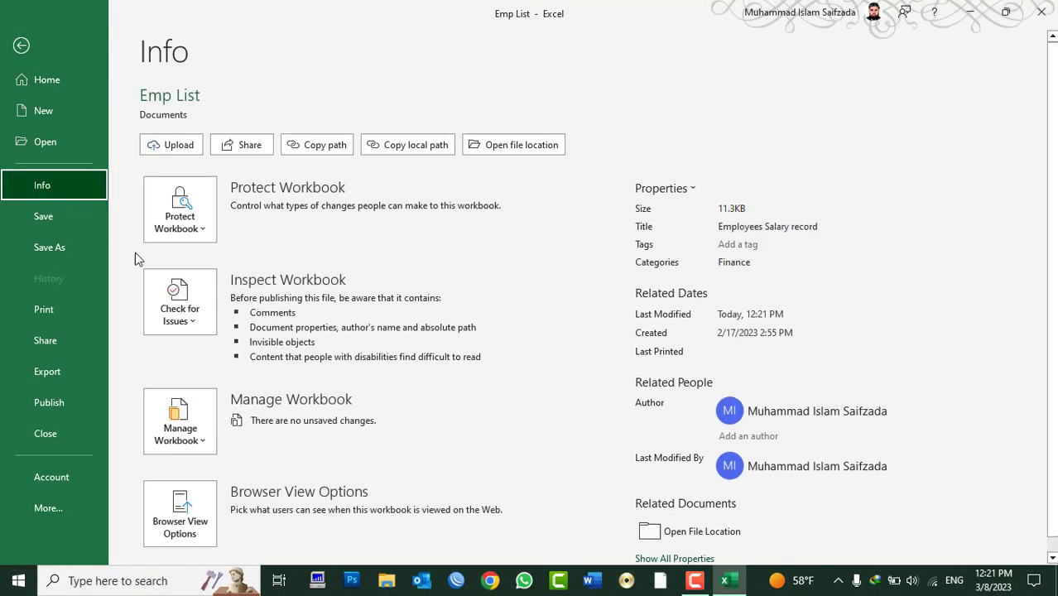
click(189, 306)
click(222, 364)
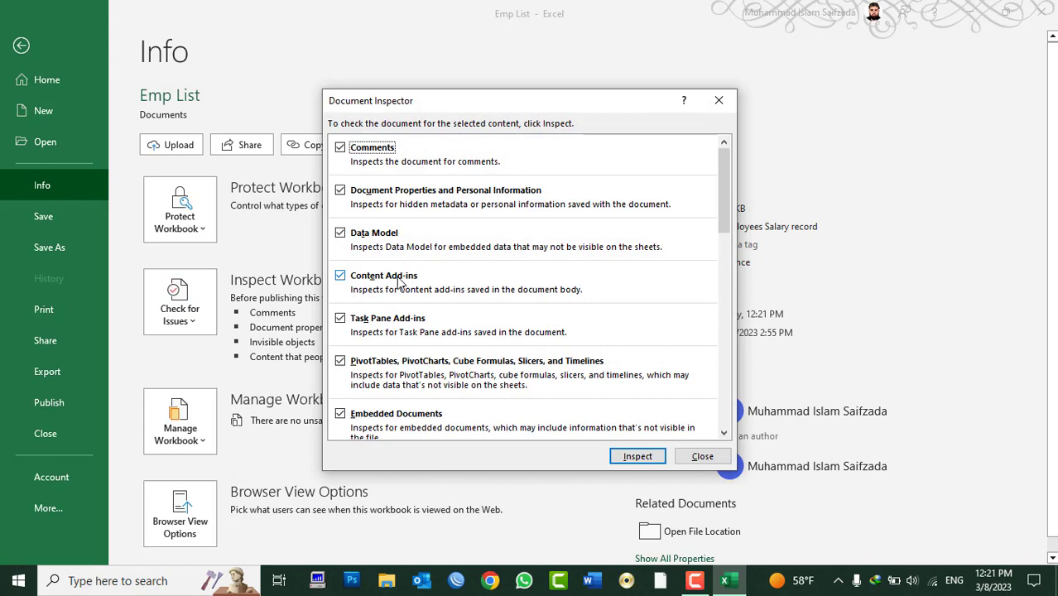
Step: Exclude document properties, Data Model, add-ins, PivotTables, embedded documents, macros, links, real-time data and surveys
click(401, 199)
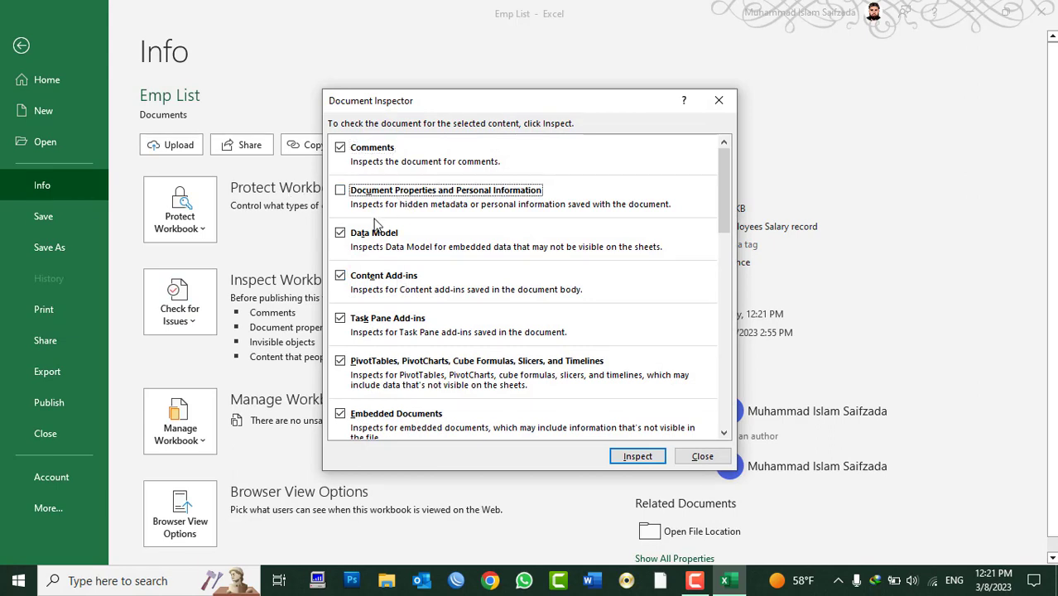
click(375, 235)
click(383, 280)
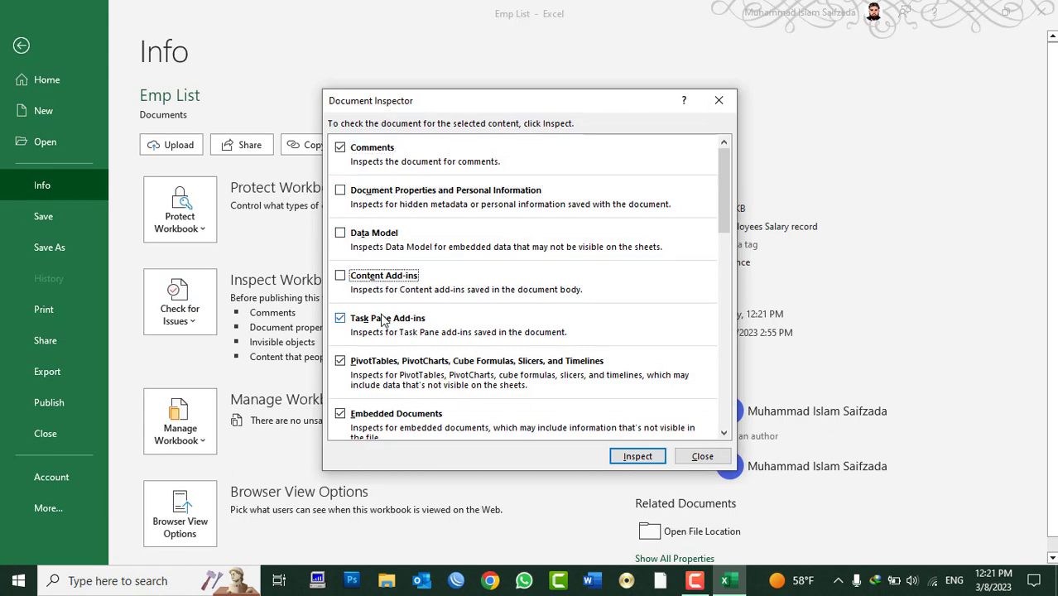
click(383, 320)
click(381, 364)
scroll(381, 364, down, 3)
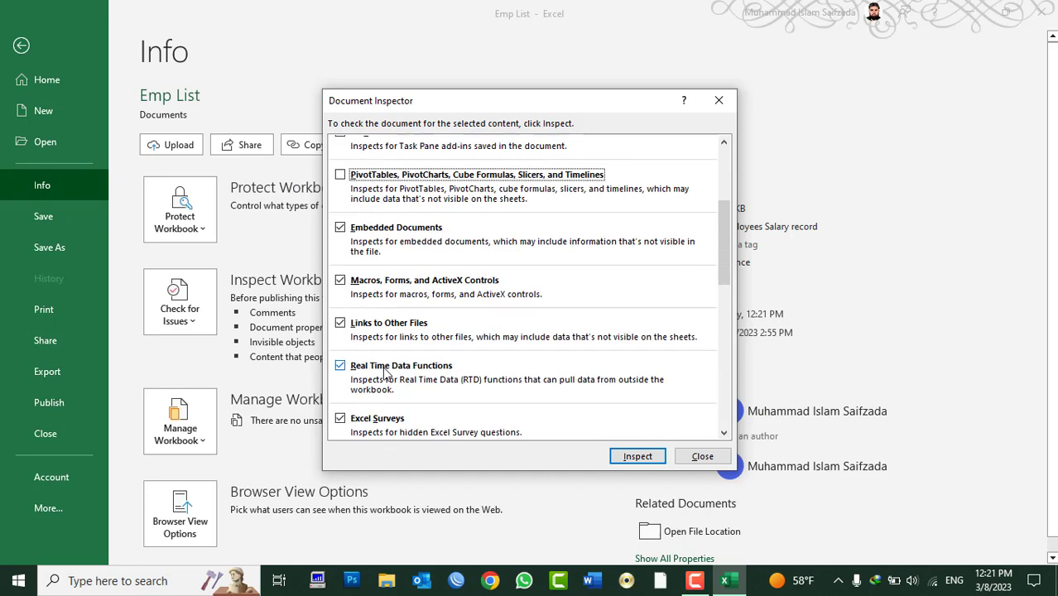
click(342, 240)
click(372, 292)
click(375, 328)
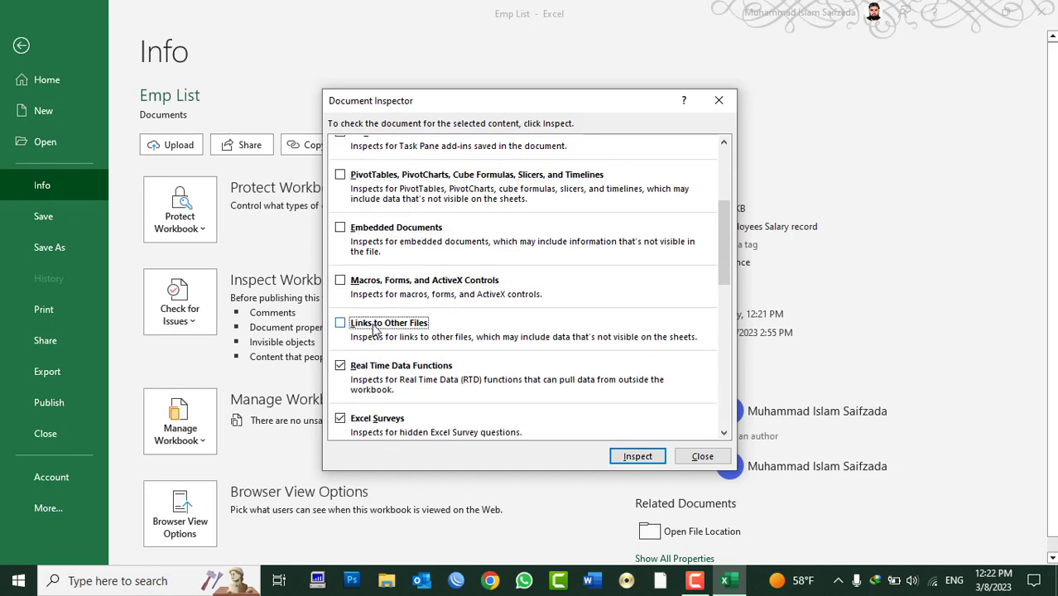
click(386, 370)
click(378, 416)
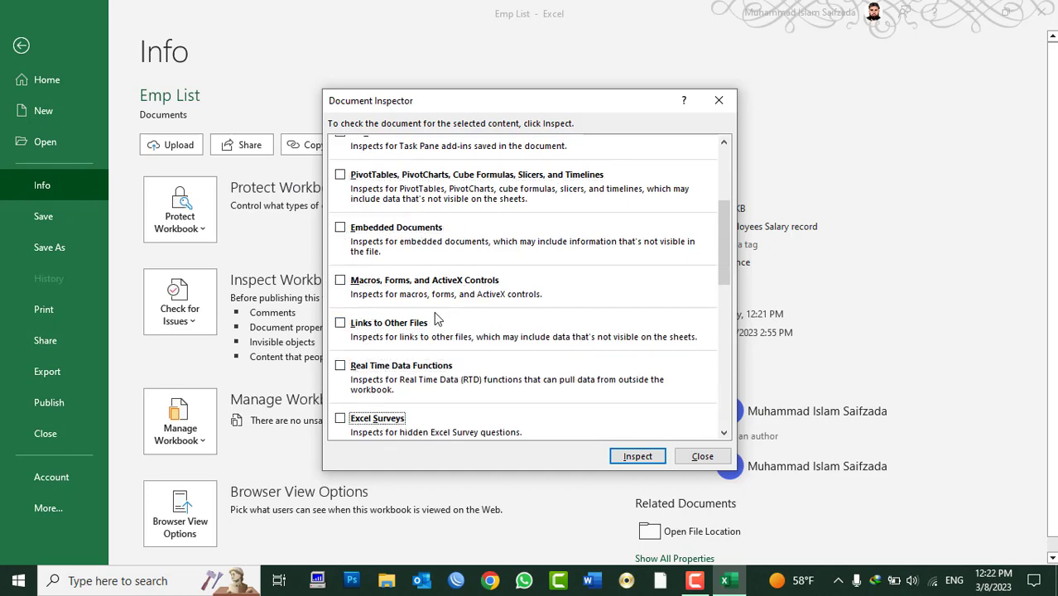
Step: Exclude filters, scenarios, sheet properties, hidden names and sheets, invisible content, headers/footers and Custom XML
scroll(437, 320, down, 3)
scroll(438, 320, down, 1)
click(375, 257)
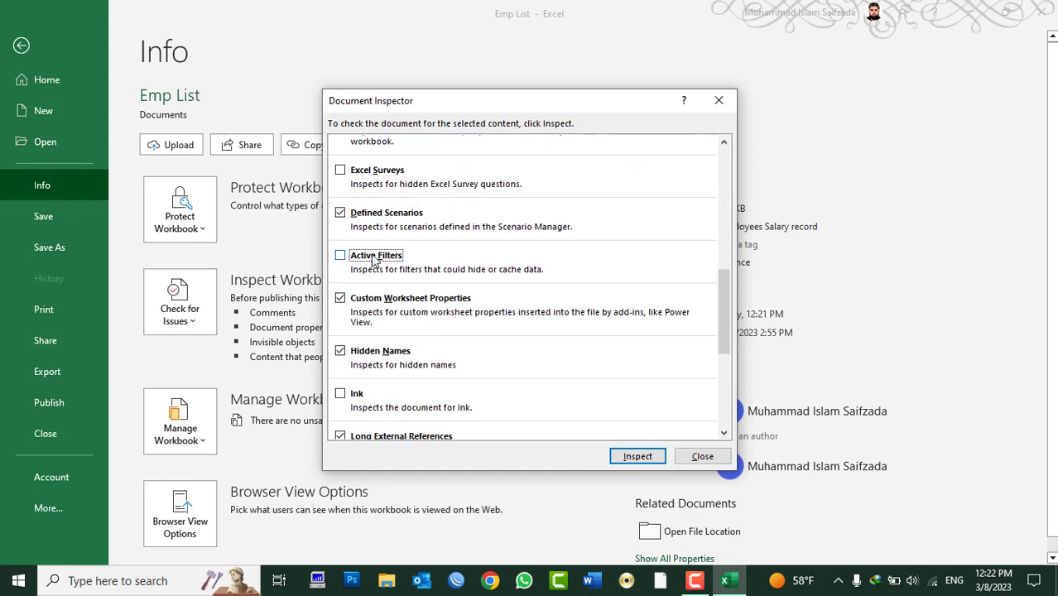
click(361, 214)
click(378, 298)
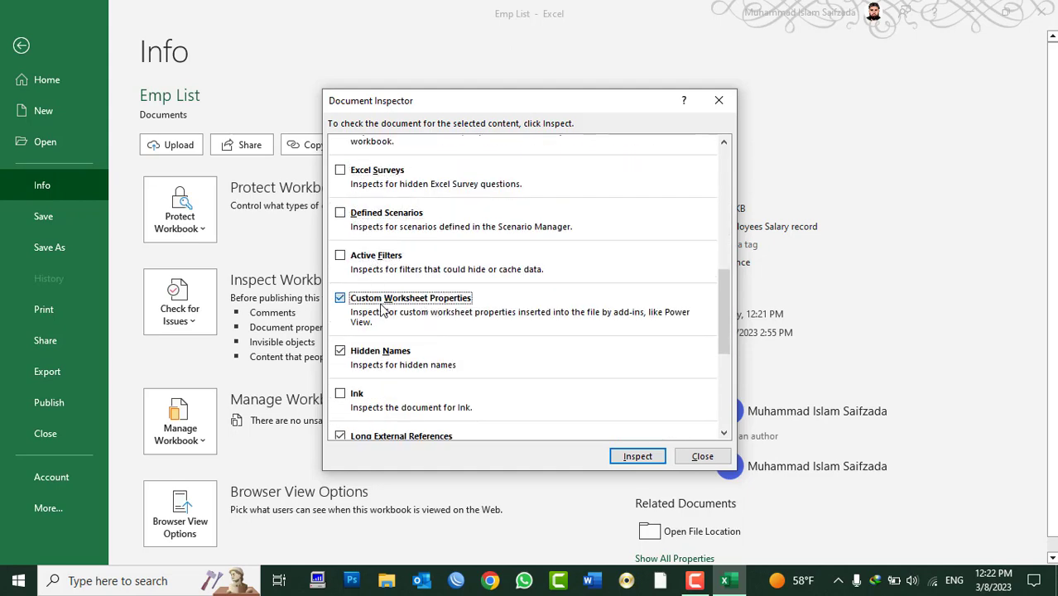
click(378, 362)
click(364, 437)
scroll(405, 385, down, 3)
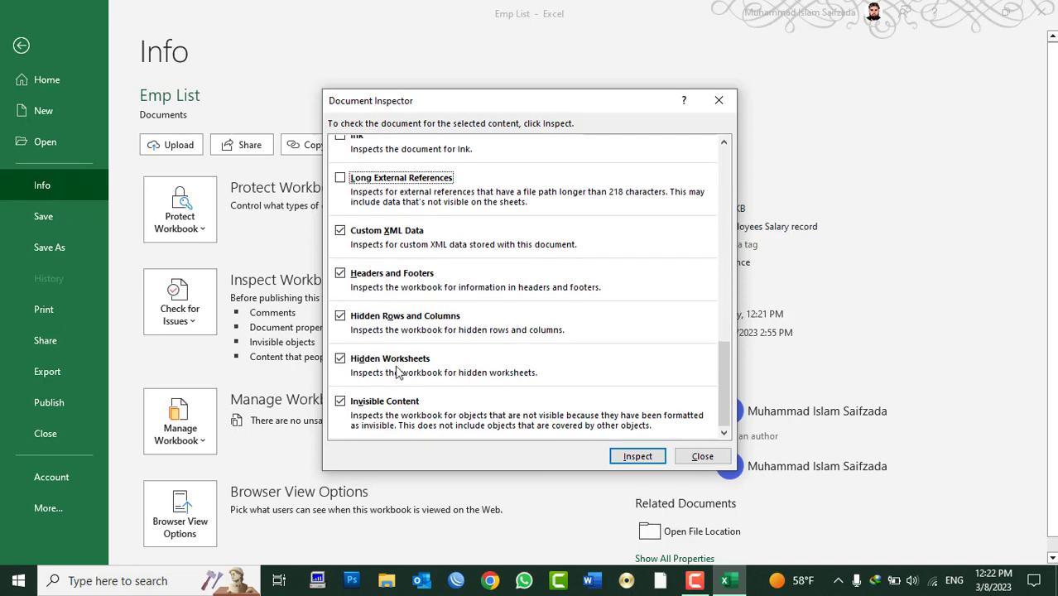
click(383, 364)
click(381, 325)
click(377, 406)
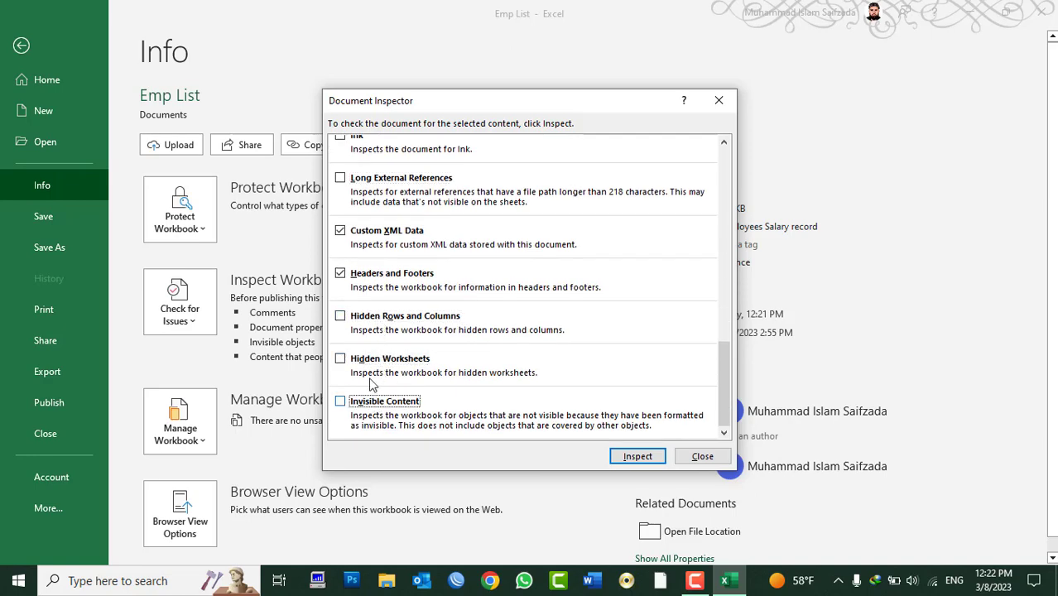
click(365, 284)
click(372, 240)
scroll(557, 420, up, 5)
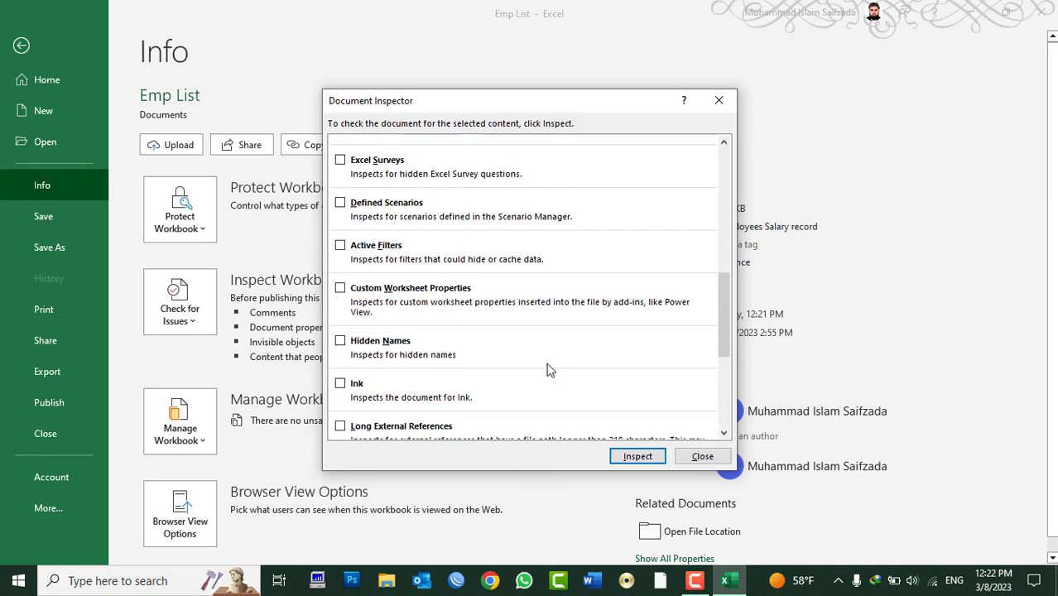
scroll(549, 370, up, 5)
Step: Remove all comments with the Document Inspector and reinspect to confirm none remain
click(640, 459)
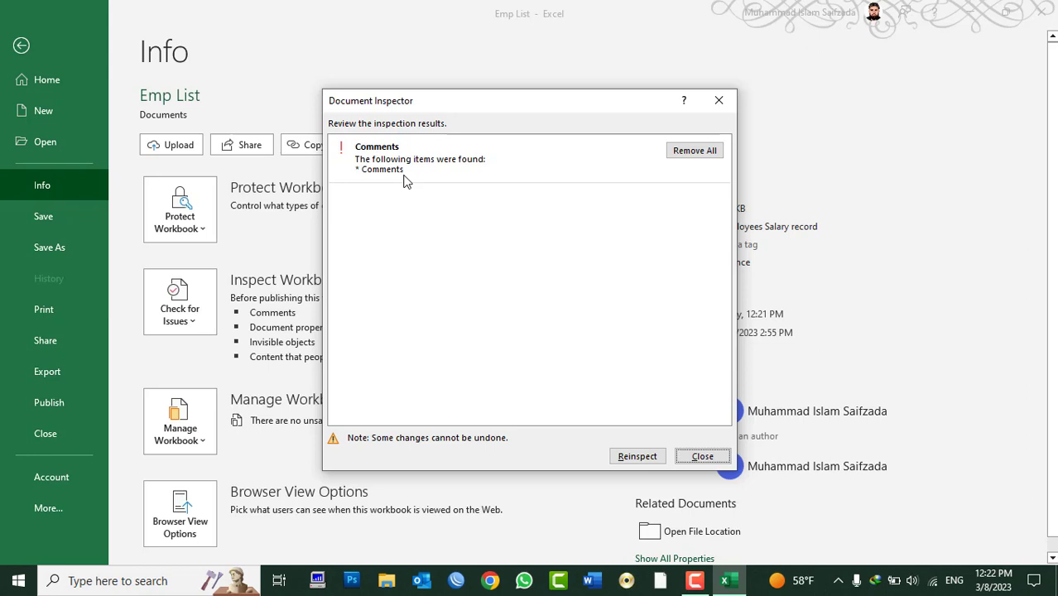
click(694, 151)
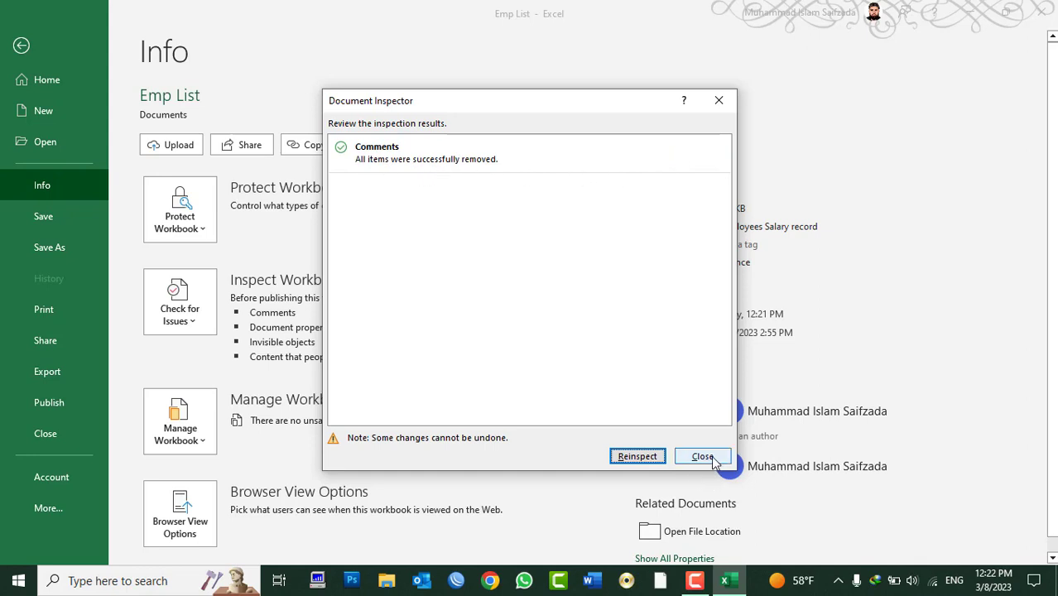
click(652, 458)
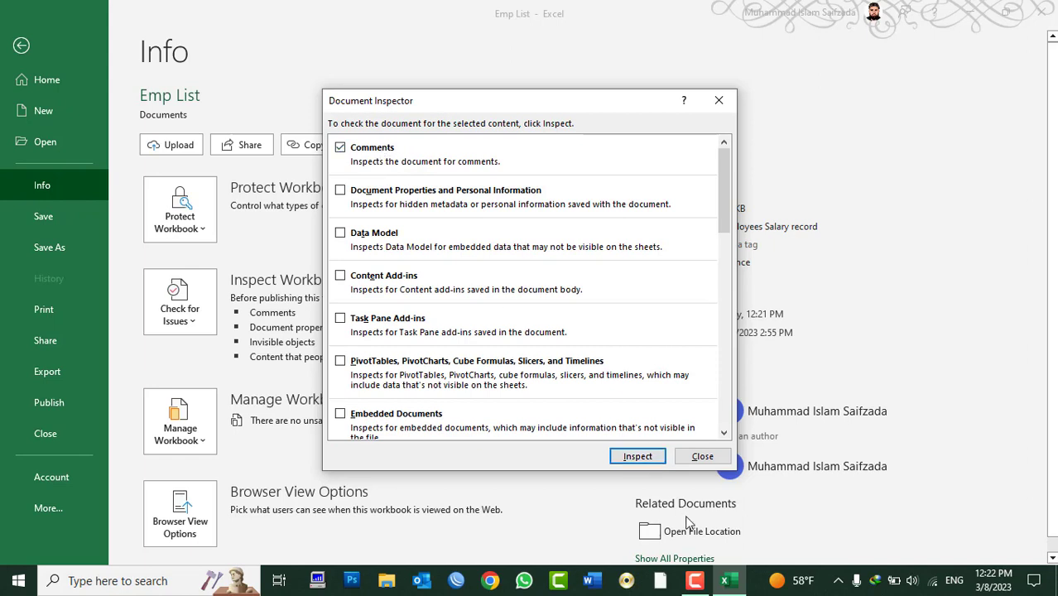
click(638, 458)
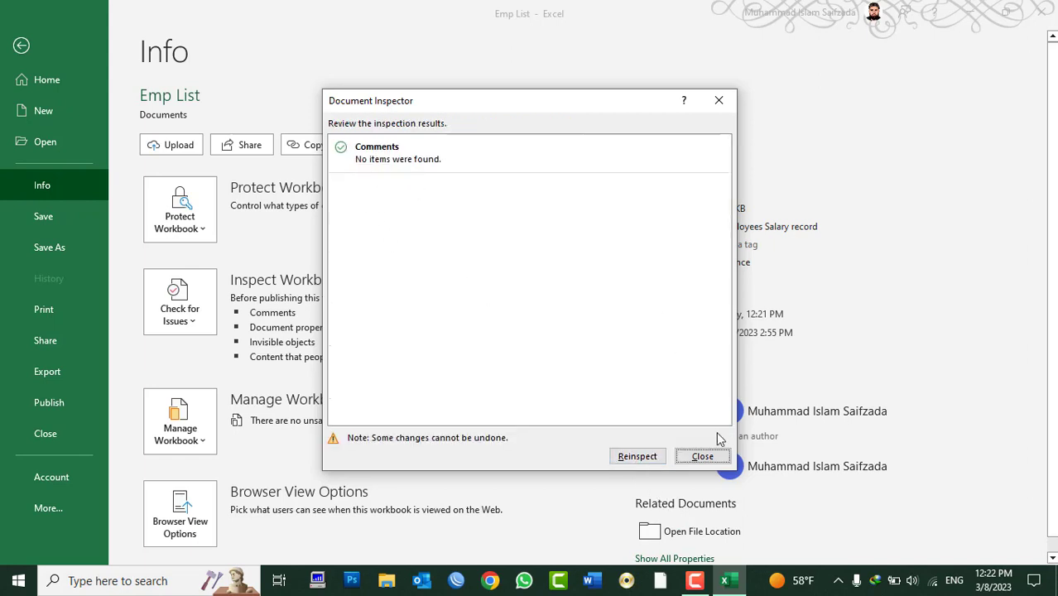
click(703, 456)
Step: Start the Document Inspector again and save the workbook before inspecting
click(22, 47)
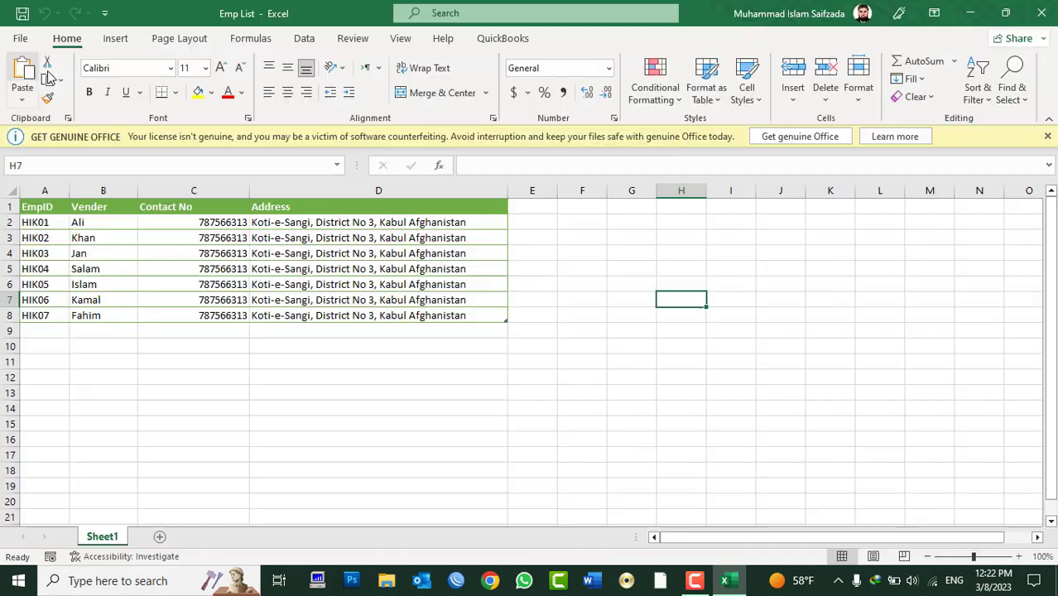
click(450, 224)
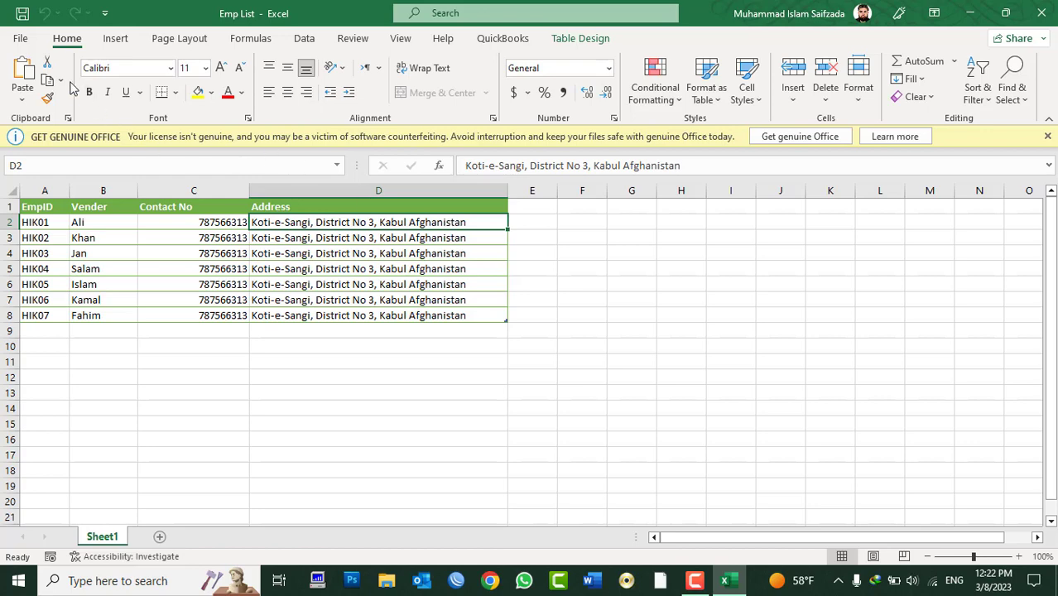
click(19, 38)
click(66, 182)
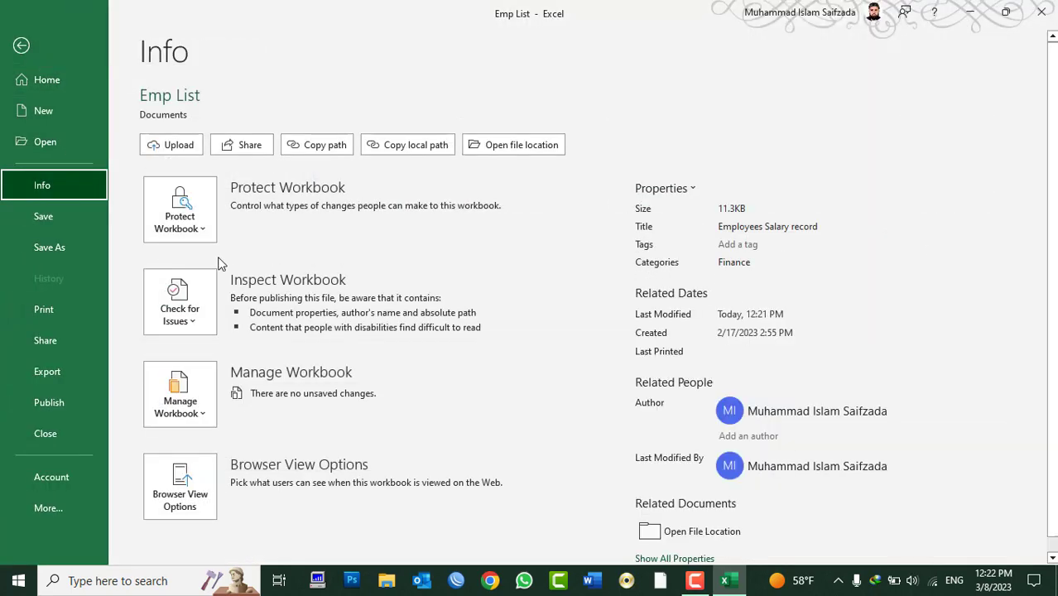
click(199, 311)
click(217, 348)
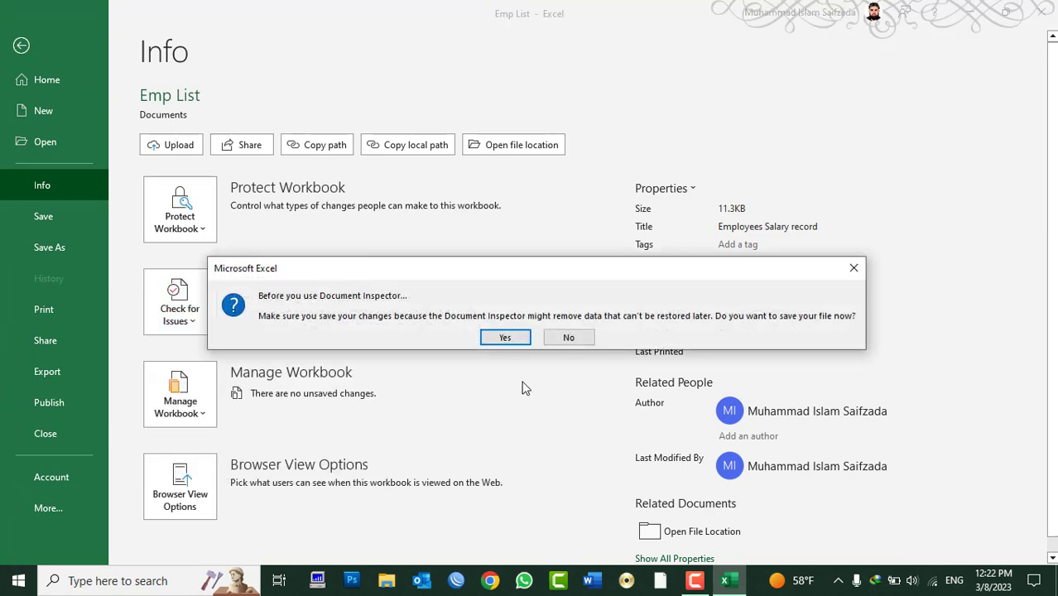
click(527, 339)
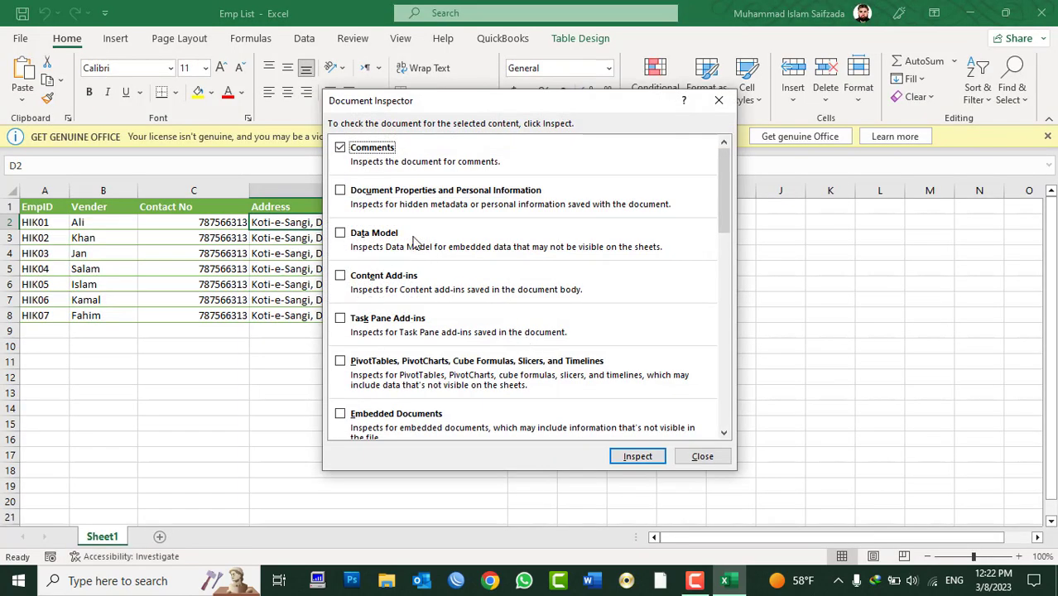
Step: Inspect only Document Properties, remove them all, reinspect, and confirm empty Title and Categories on Info
click(359, 151)
click(363, 197)
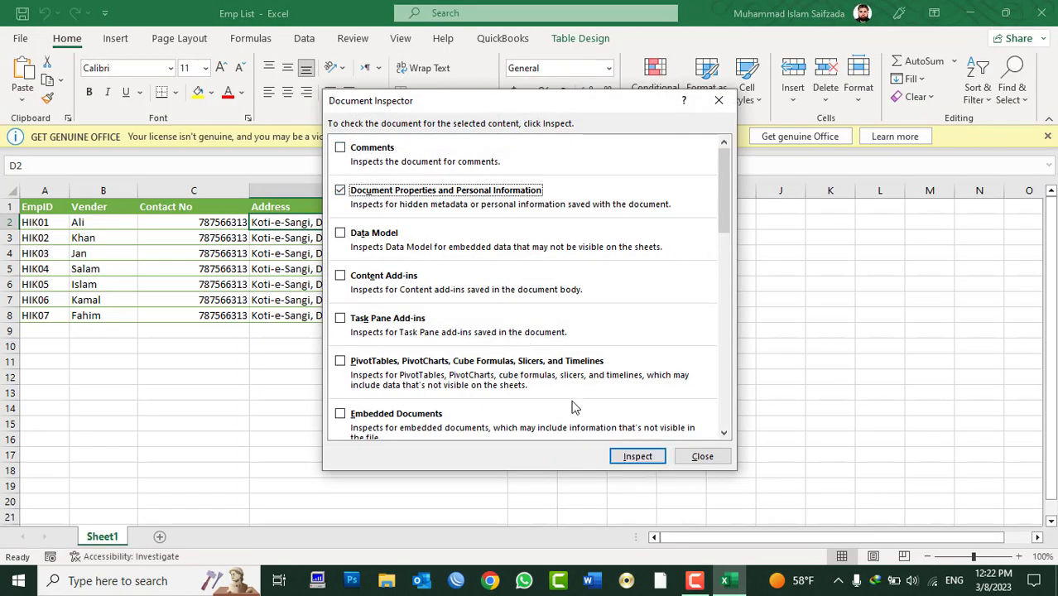
click(638, 457)
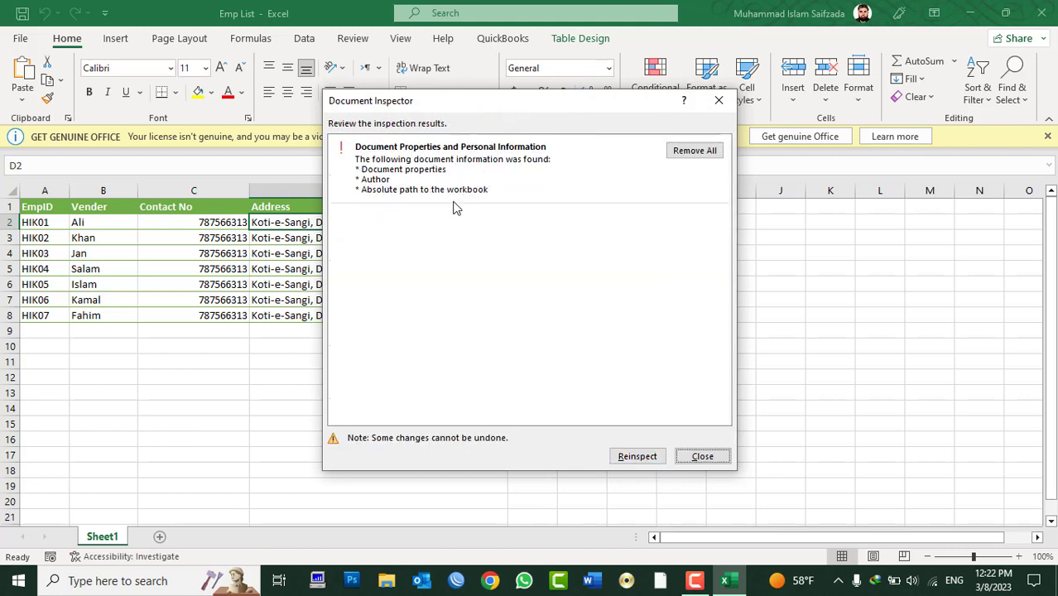
click(705, 151)
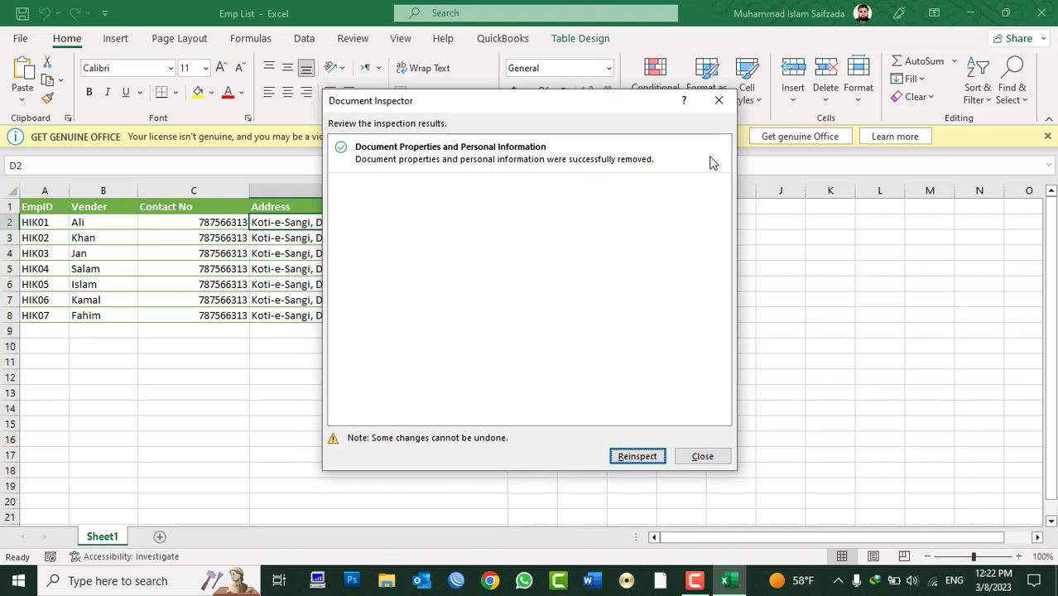
click(643, 460)
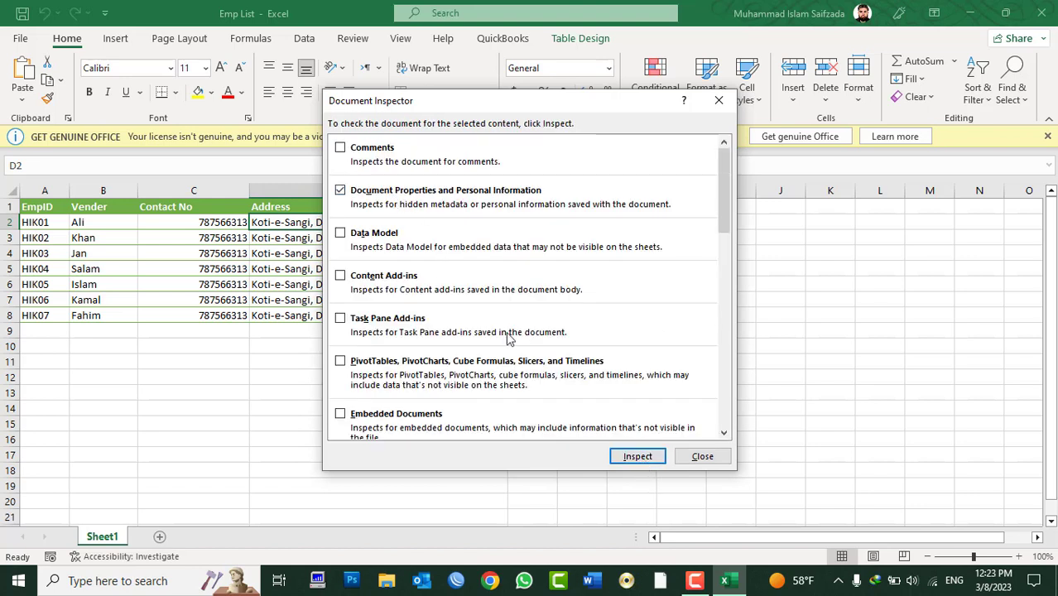
click(638, 461)
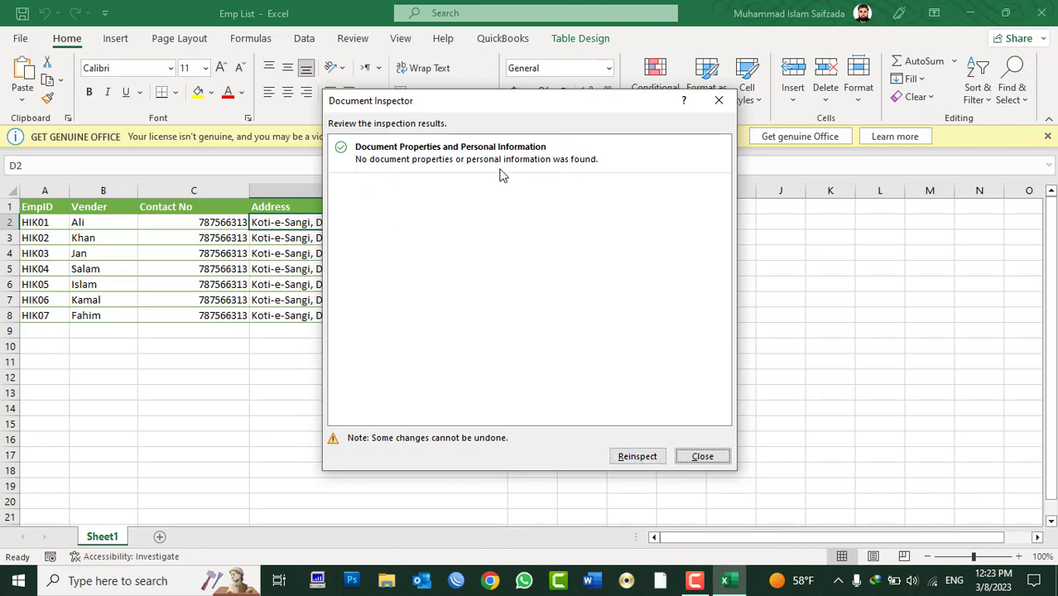
click(705, 458)
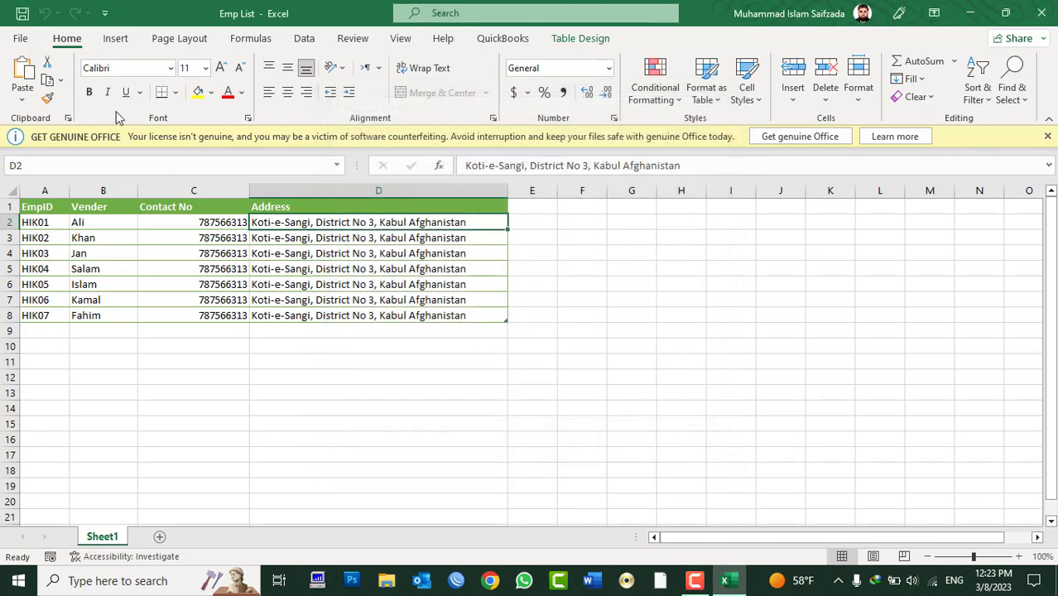
click(22, 39)
click(43, 187)
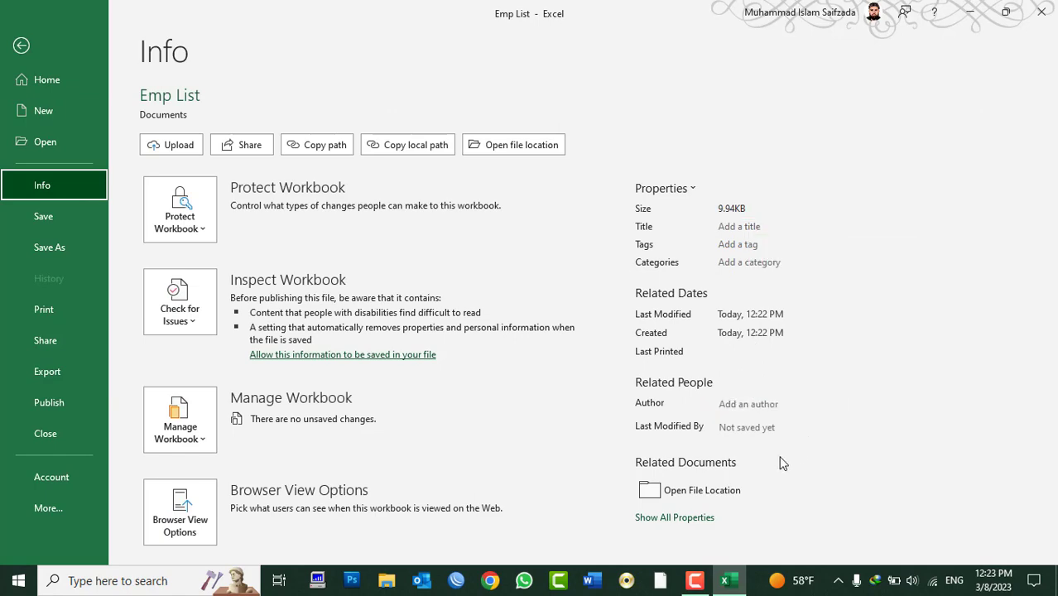
Step: Rename the sheet to 'Employee Salray report'
click(47, 216)
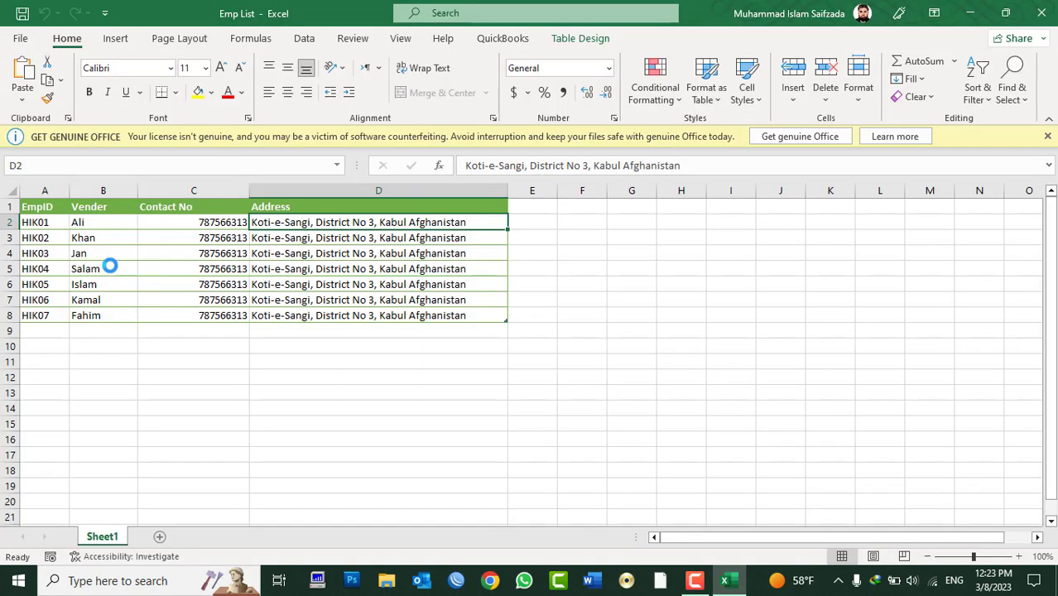
double_click(103, 540)
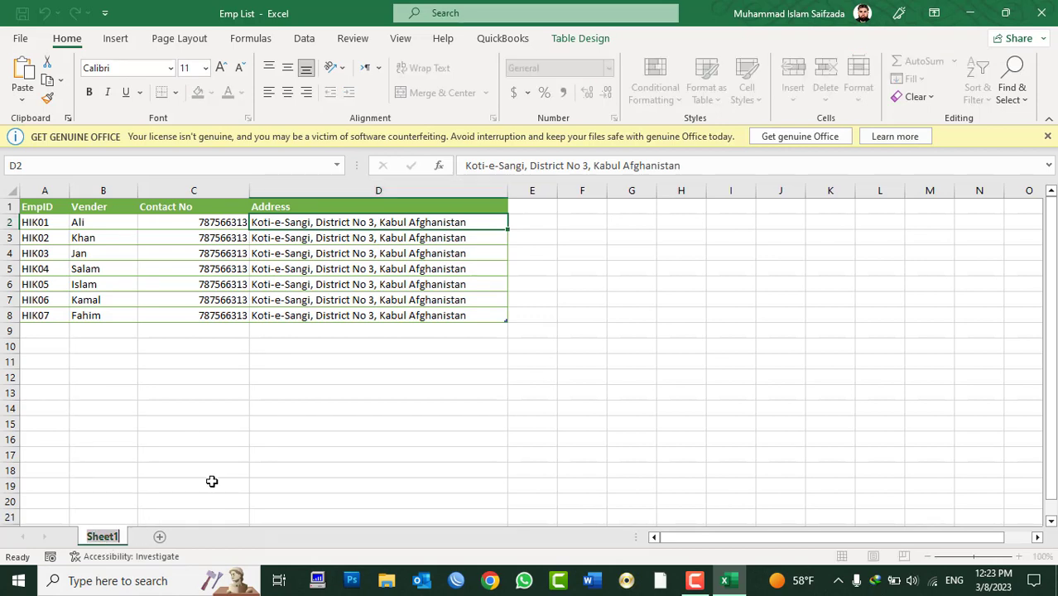
text(Emplo)
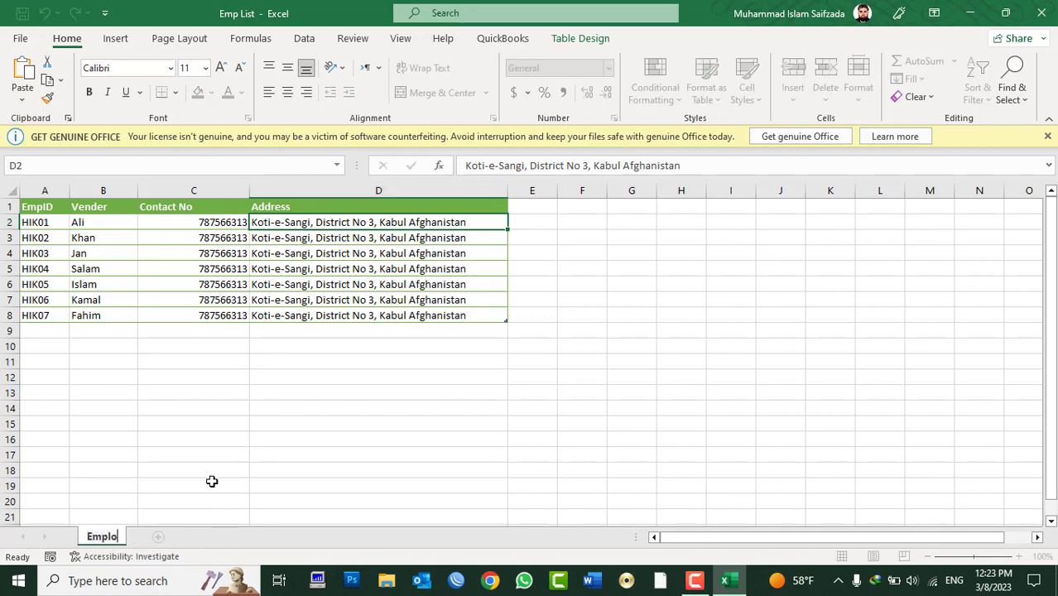
text(yee Salray)
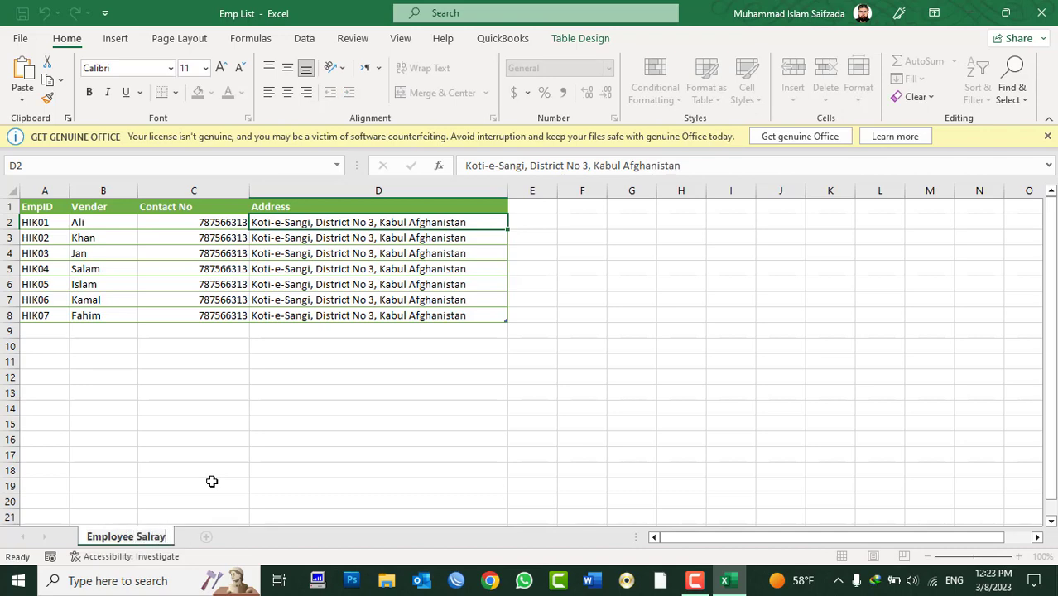
text( report)
key(Return)
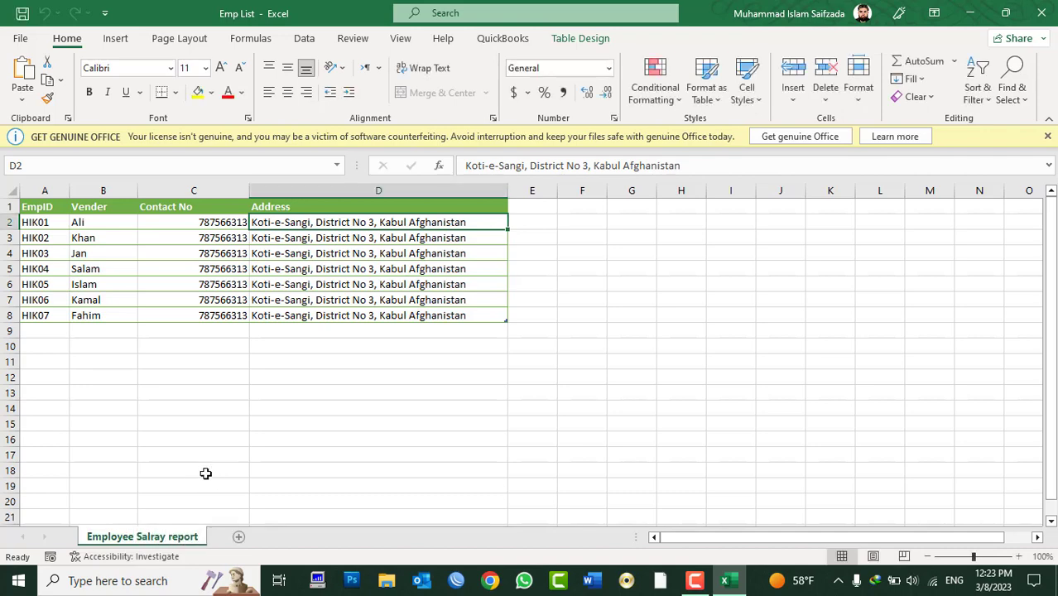
Step: Add Sheet1, fill A1:H14 with 'asad', and switch back to Employee Salray report
click(242, 537)
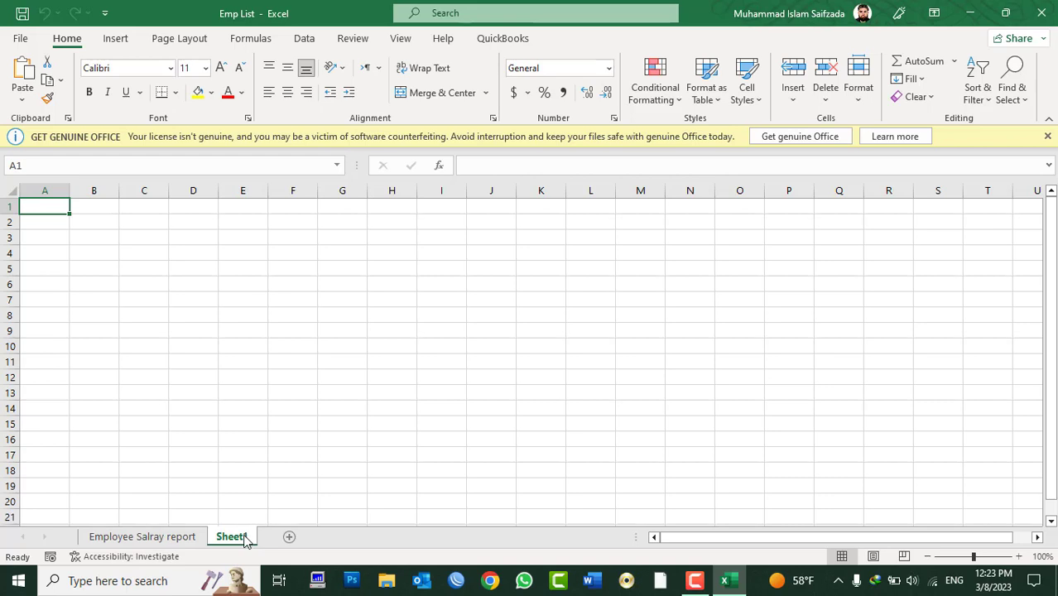
drag(57, 204, 403, 405)
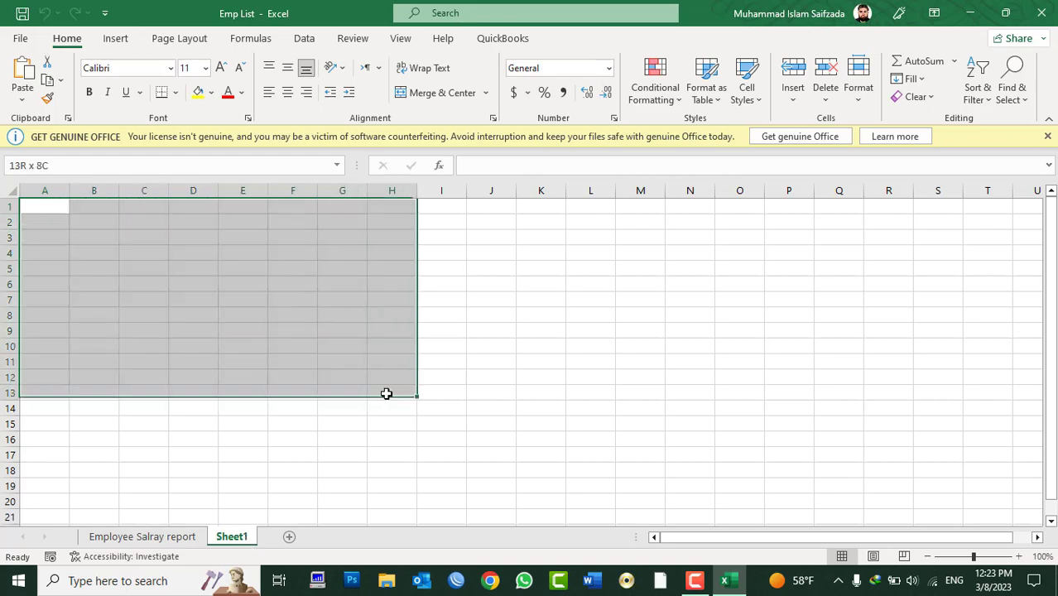
text(asad)
key(ctrl+Return)
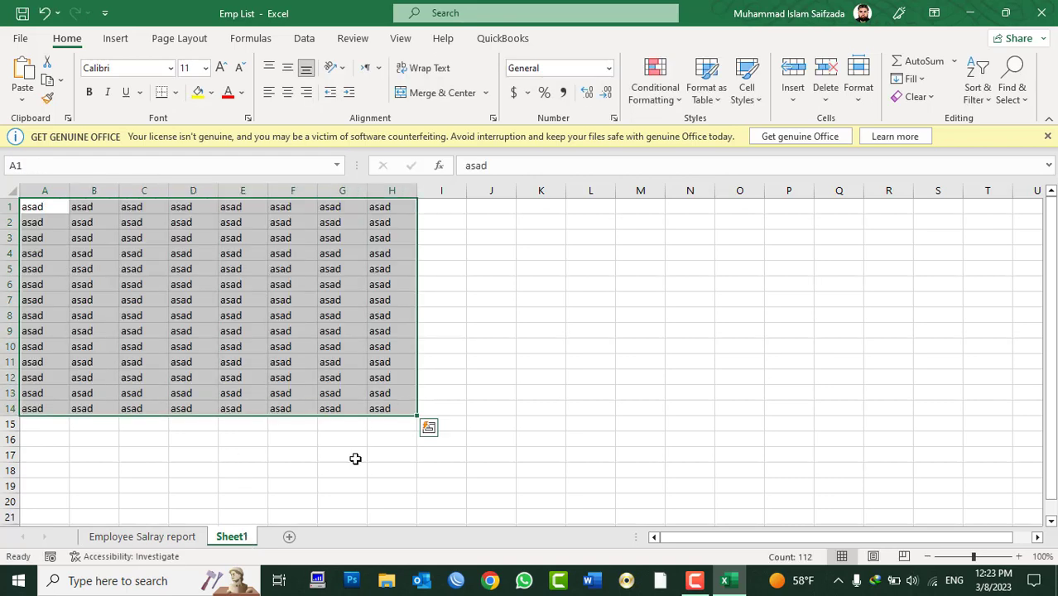
click(354, 457)
click(165, 536)
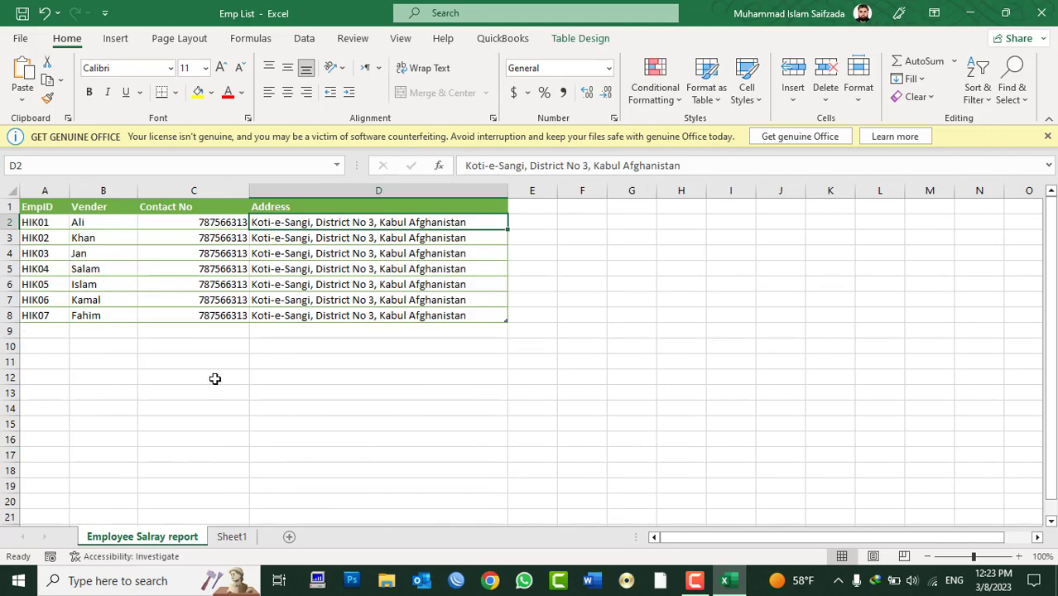
Step: Hide the Employee Salray report sheet
click(472, 410)
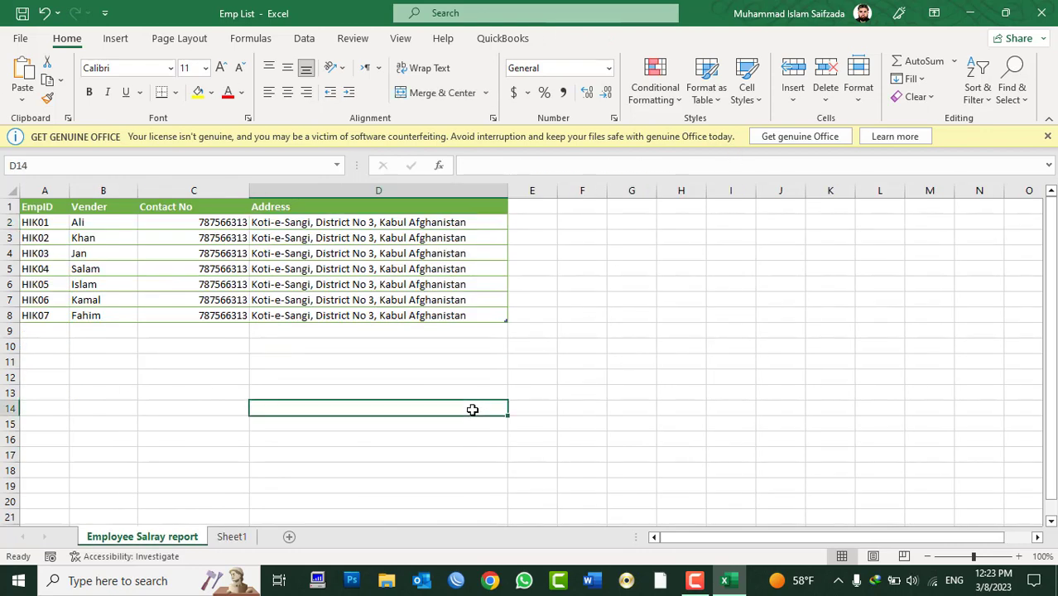
right_click(180, 537)
click(217, 478)
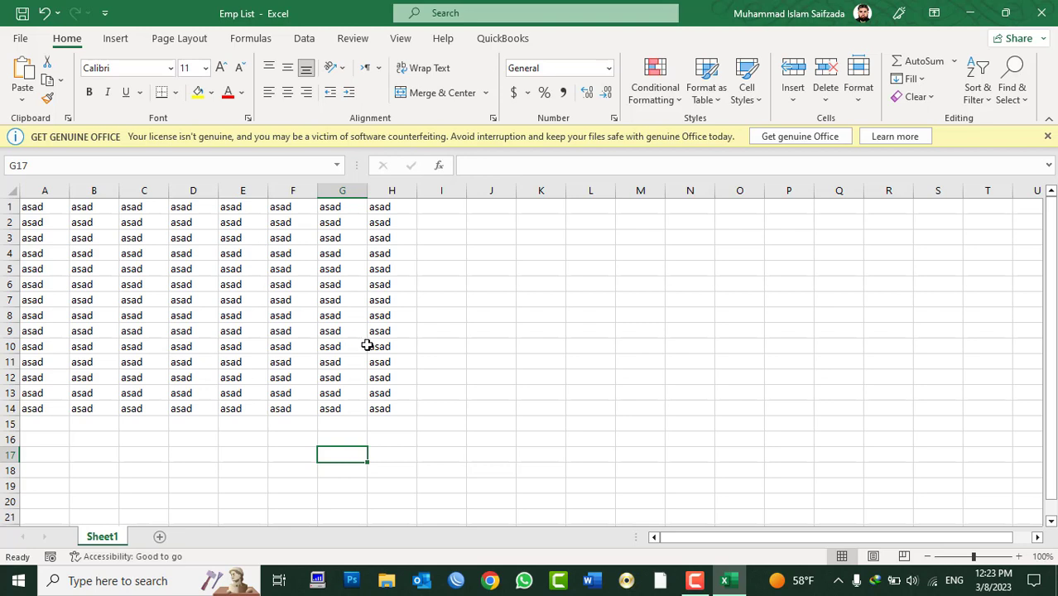
Step: Unhide Employee Salray report using Format > Hide & Unhide > Unhide Sheet
click(453, 389)
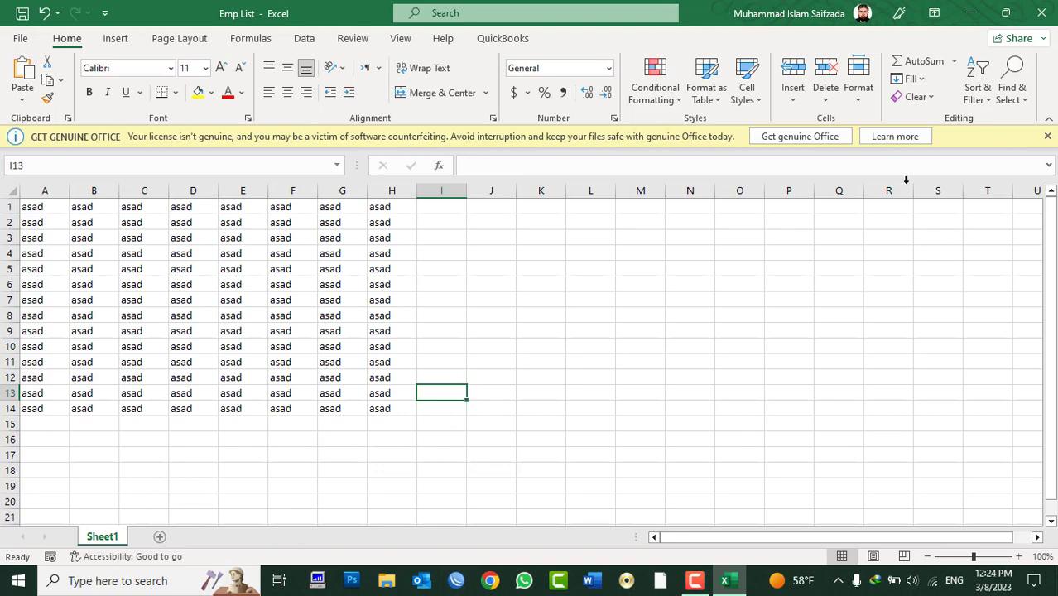
click(859, 101)
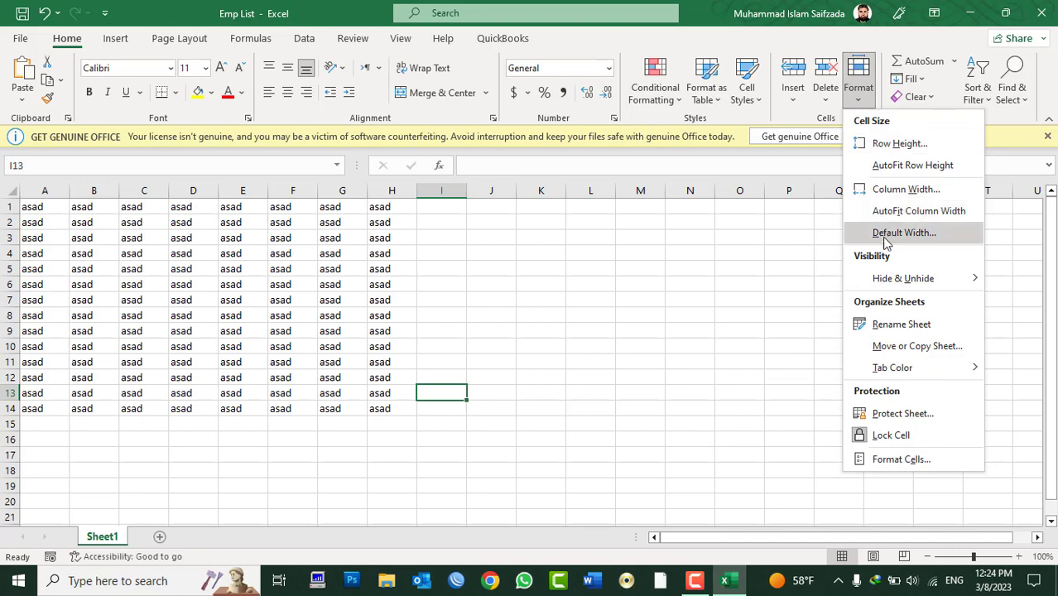
mouse_move(864, 284)
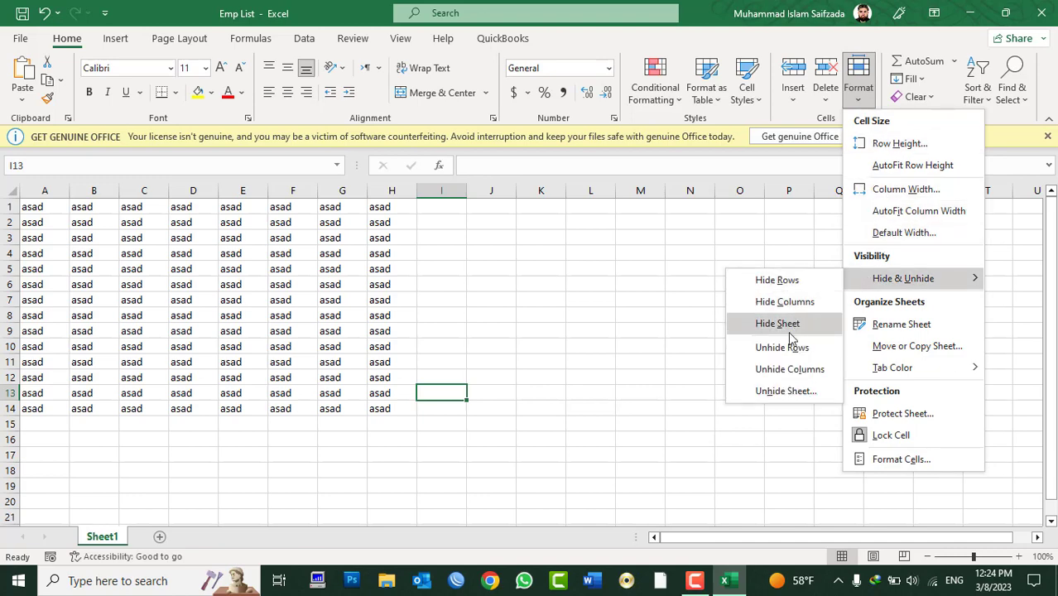
click(788, 396)
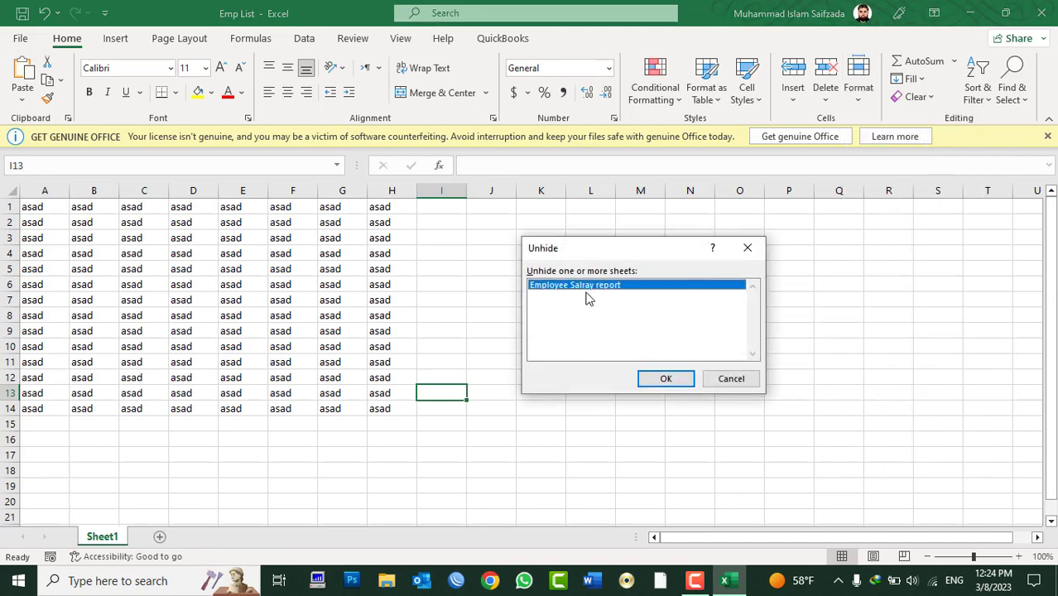
click(662, 383)
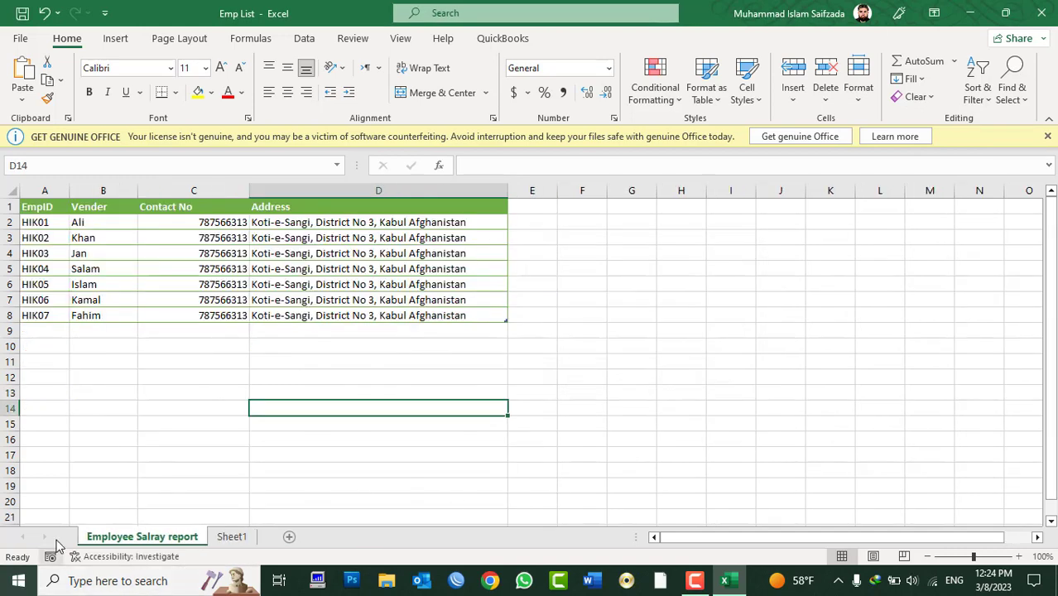
Step: Hide the Employee Salray report sheet once more
right_click(126, 545)
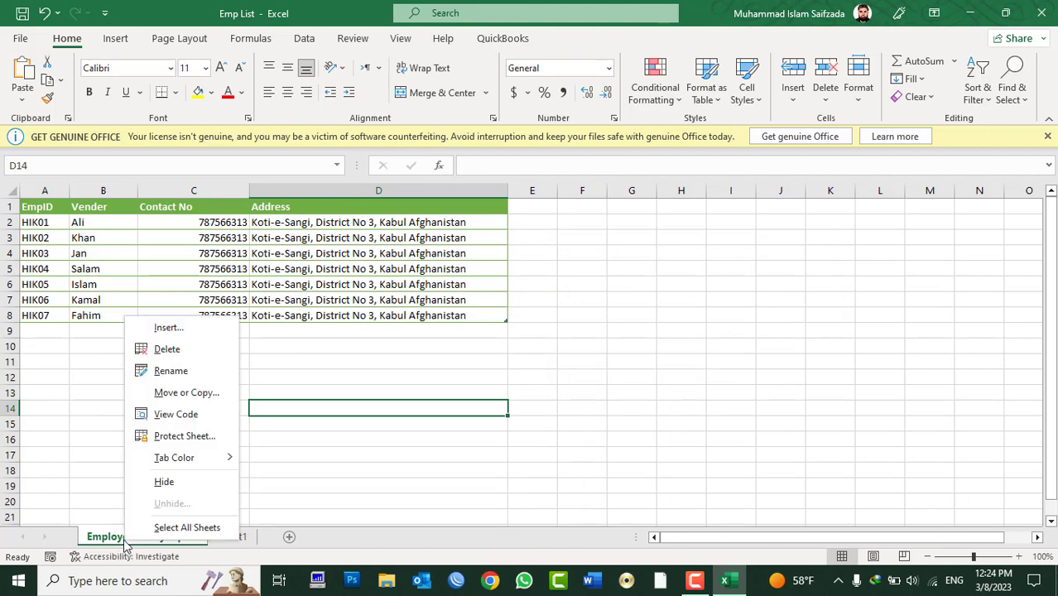
click(182, 482)
click(157, 439)
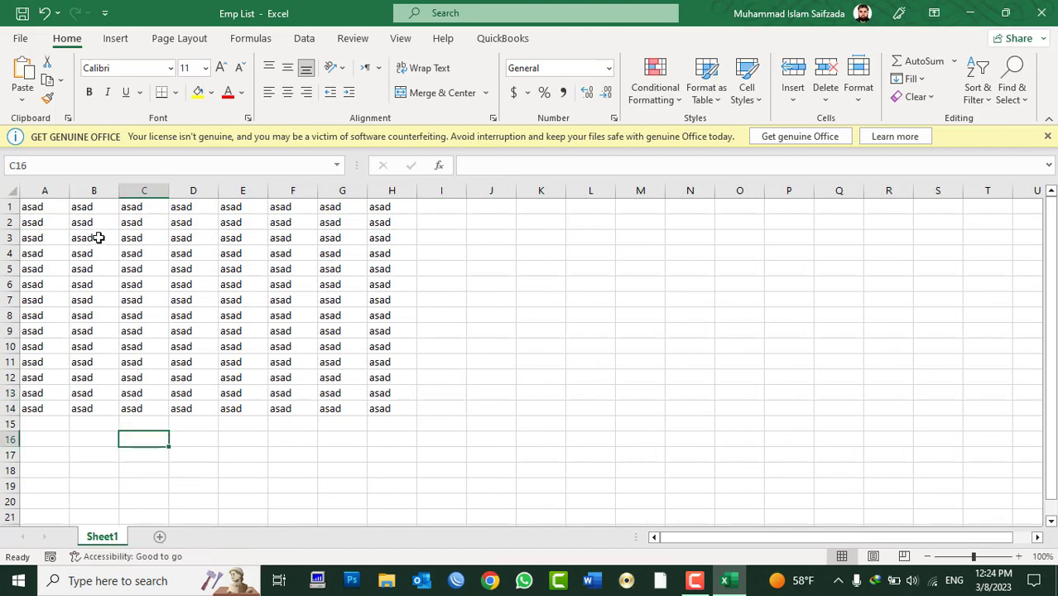
click(21, 39)
Step: Inspect Emp List for Hidden Worksheets only, finding one, then close the inspector
click(49, 189)
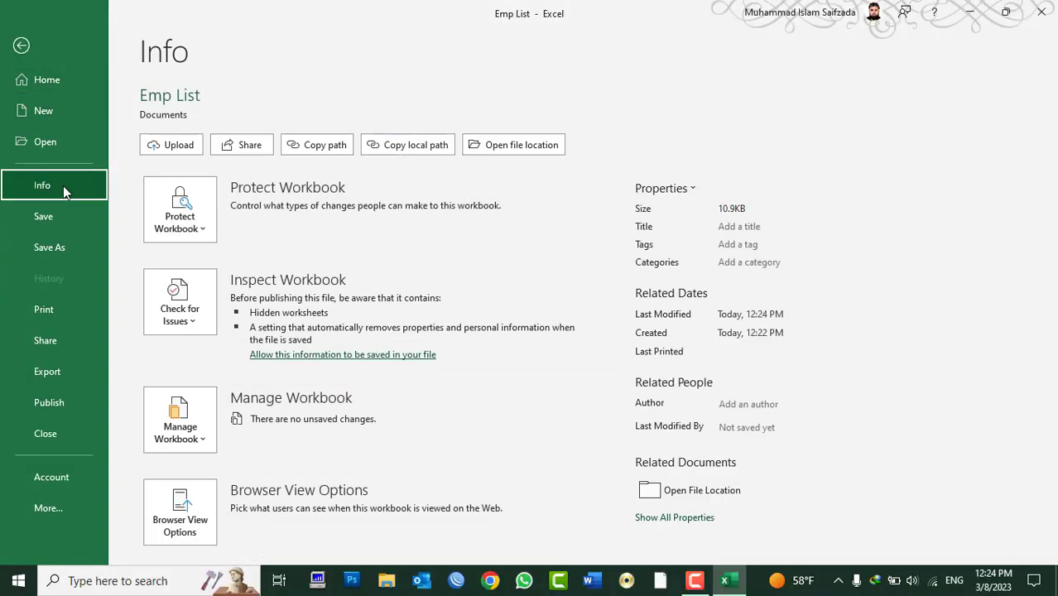
click(203, 319)
click(211, 356)
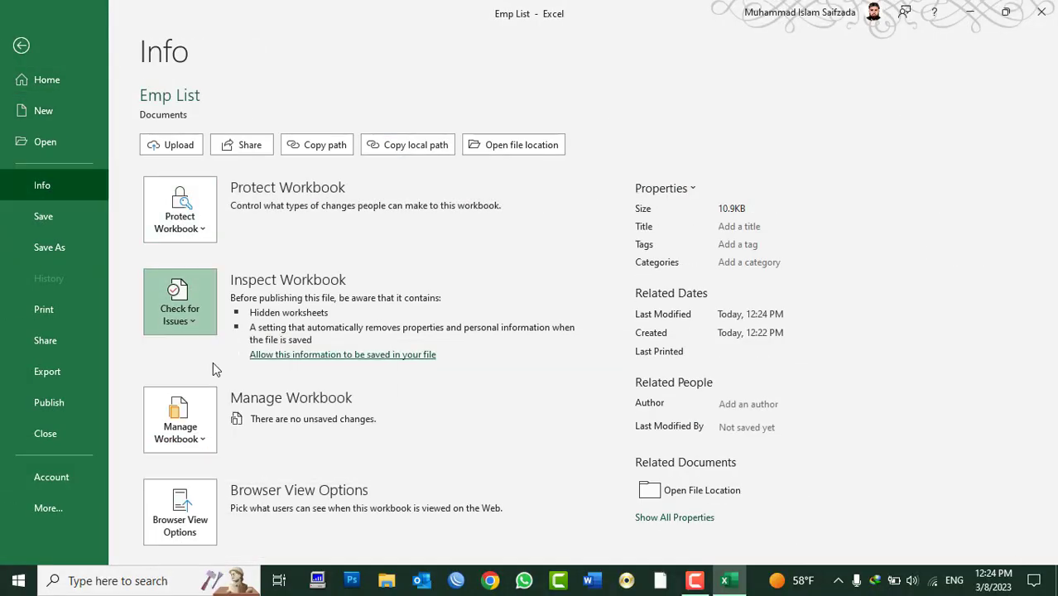
click(383, 194)
click(382, 195)
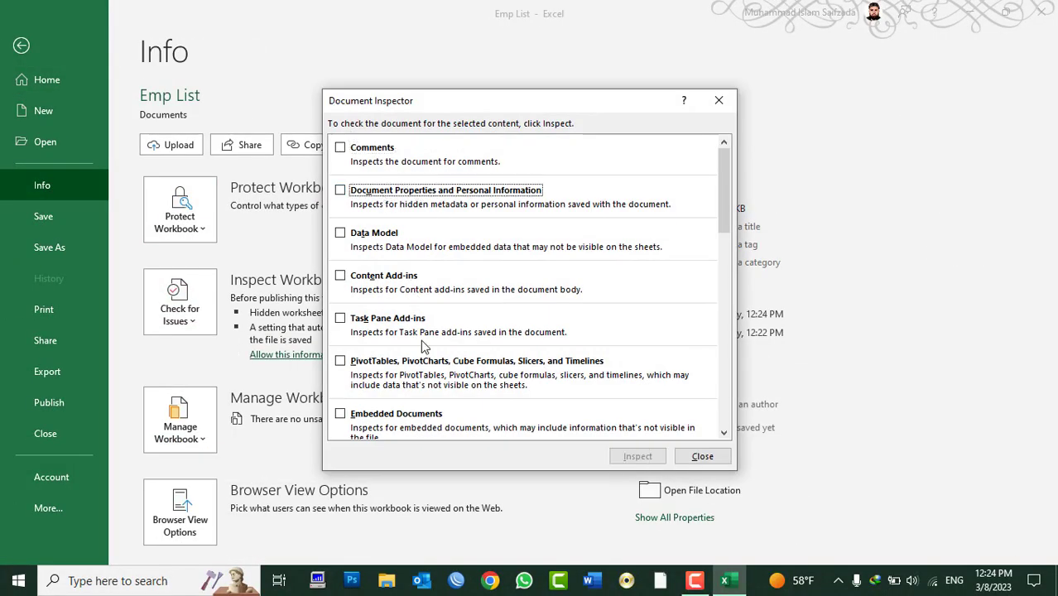
scroll(424, 356, down, 5)
scroll(426, 373, down, 3)
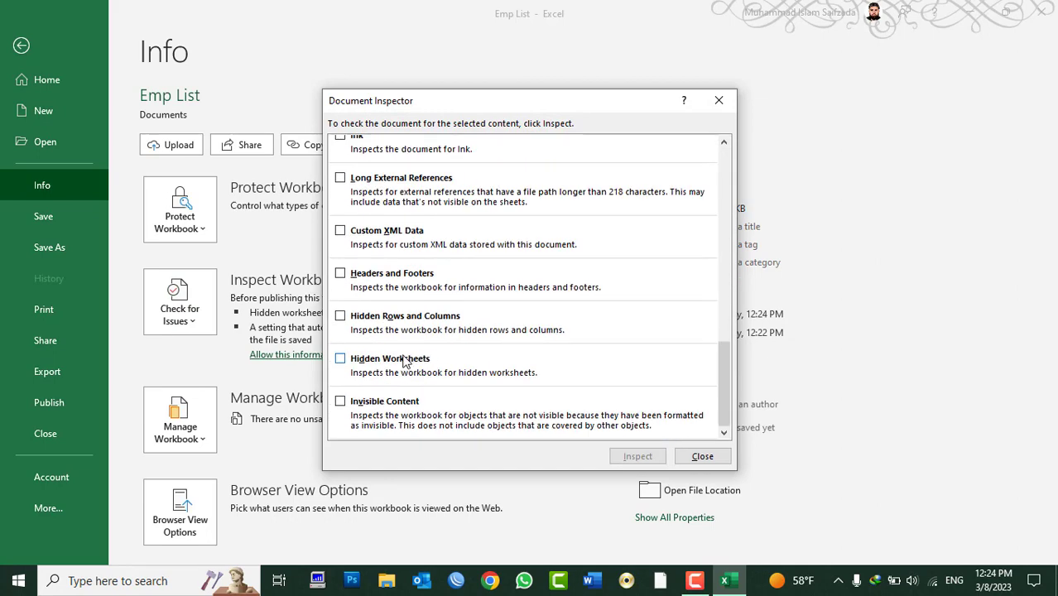
click(405, 358)
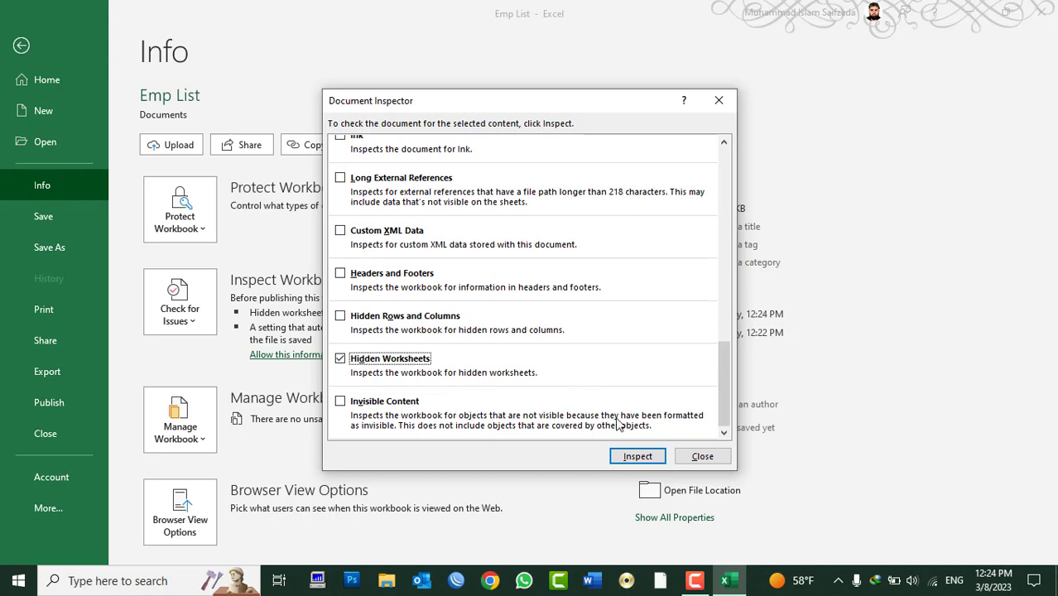
click(638, 460)
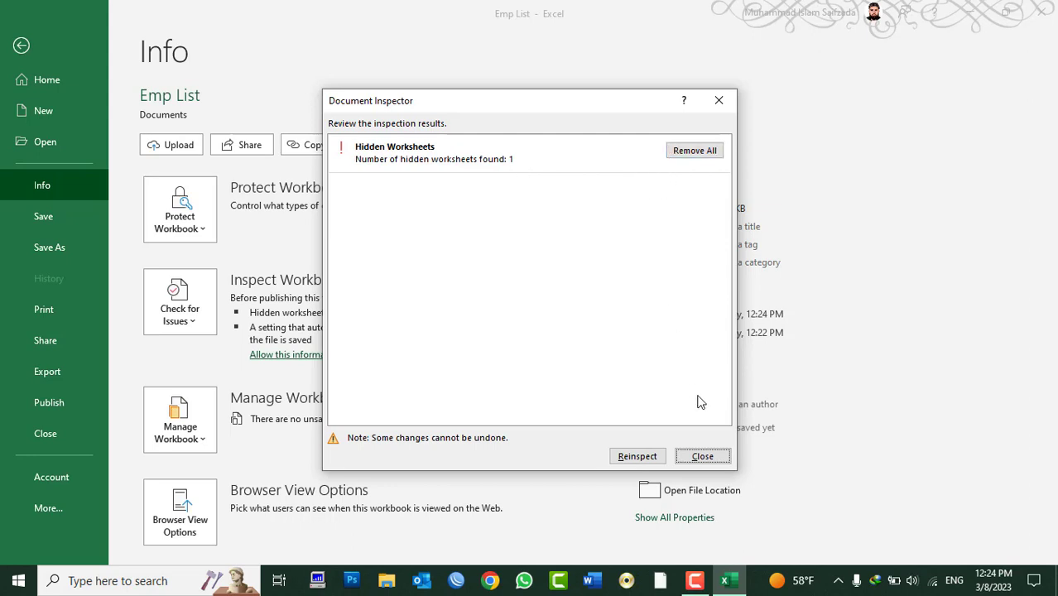
click(703, 457)
Step: Unhide the Employee Salray report sheet through Format > Hide & Unhide
click(22, 48)
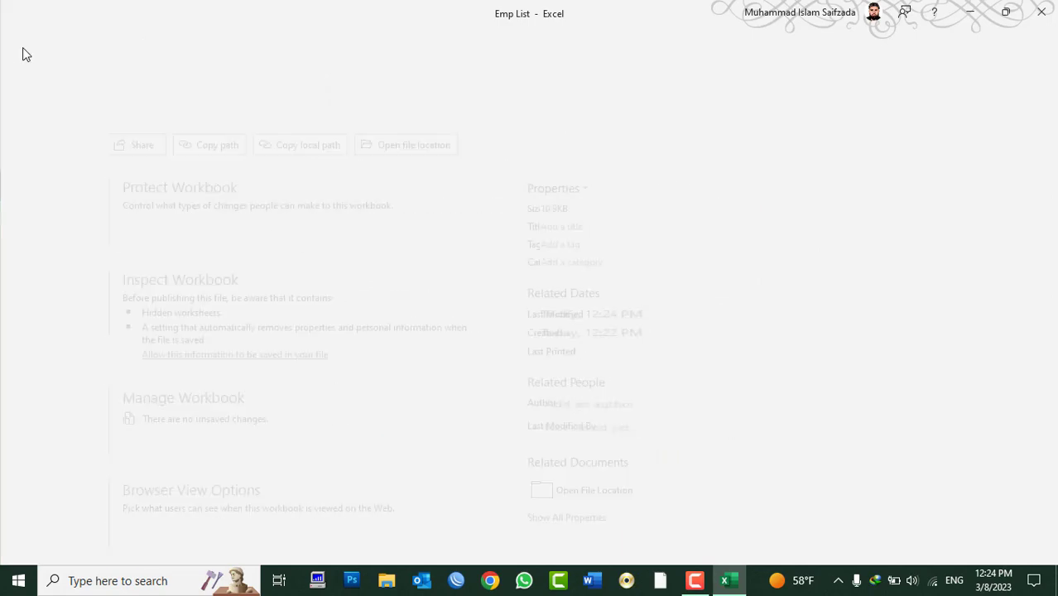
click(853, 98)
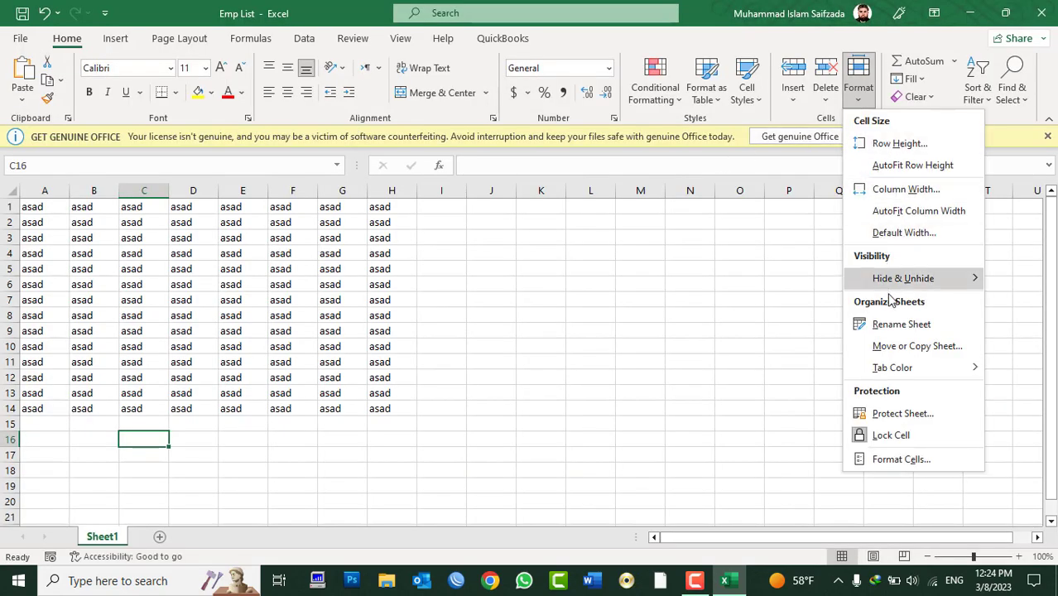
mouse_move(890, 282)
click(785, 390)
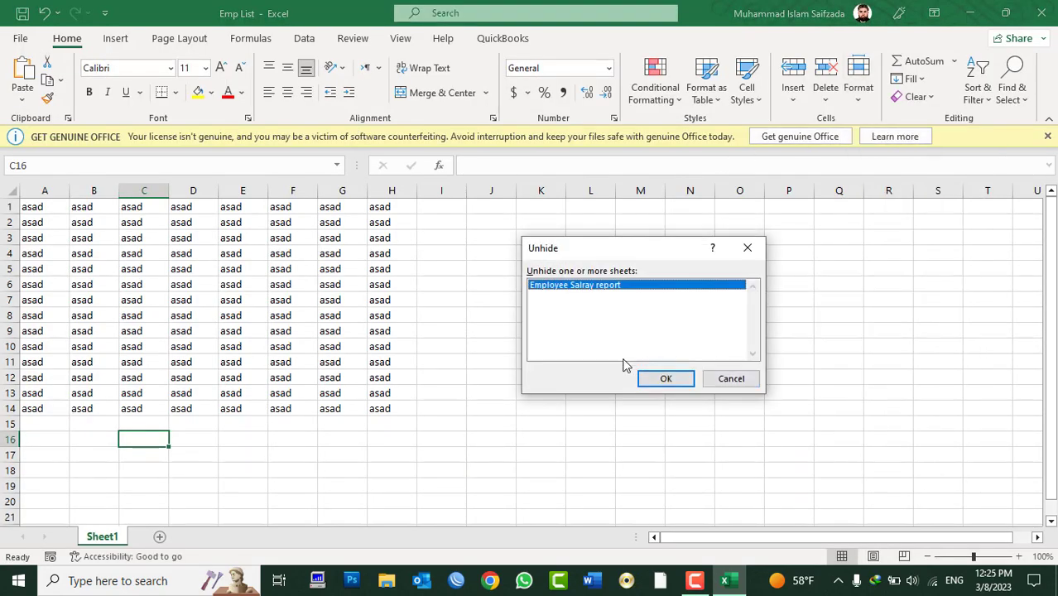
click(666, 379)
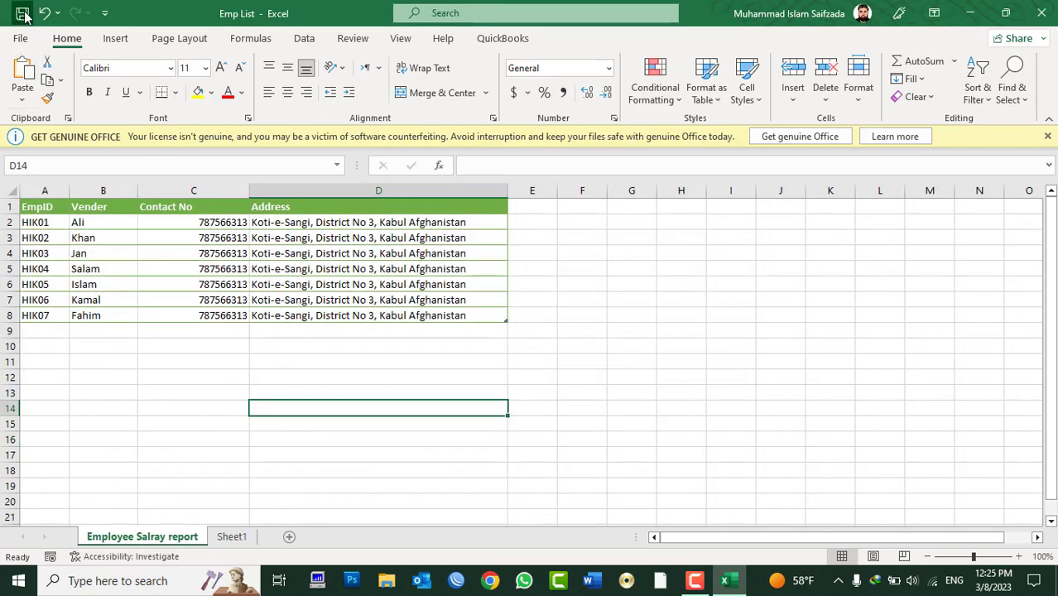
Step: Re-run the Document Inspector and confirm no hidden worksheets remain
click(20, 38)
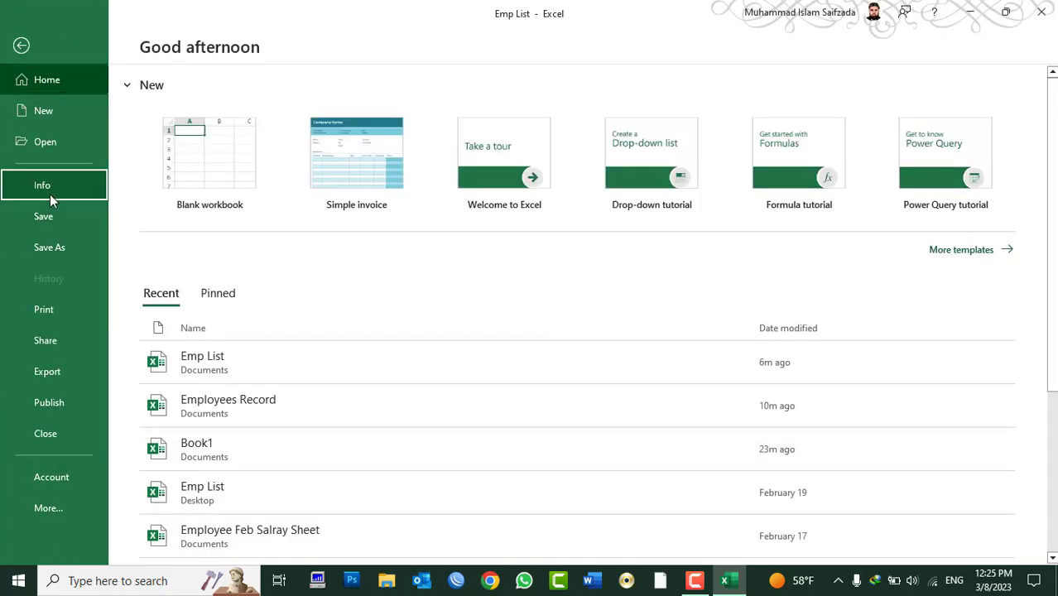
click(49, 189)
click(183, 291)
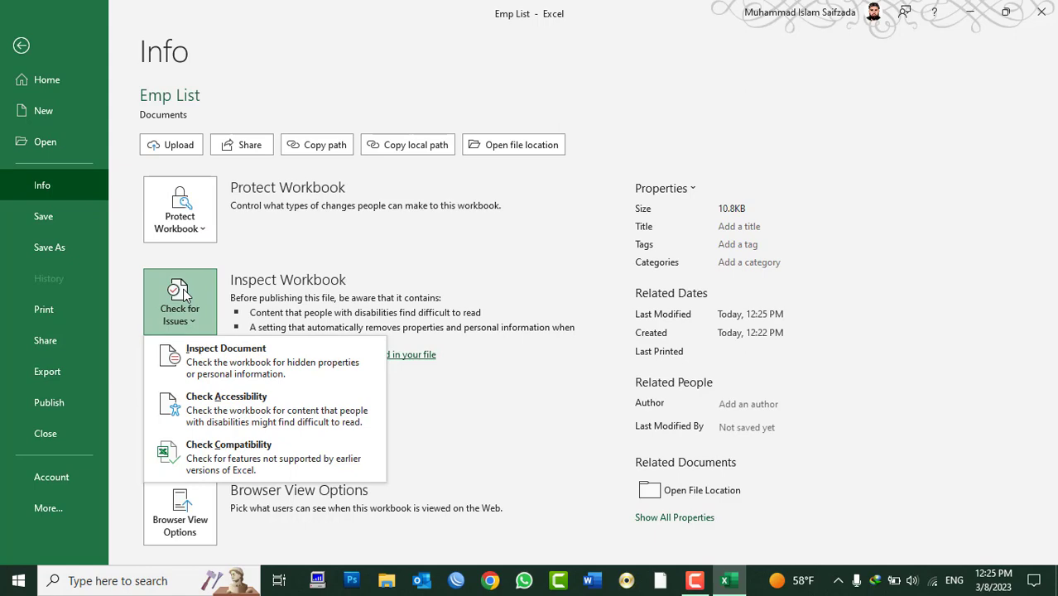
click(235, 370)
scroll(461, 327, down, 1)
scroll(461, 327, down, 4)
scroll(461, 327, down, 1)
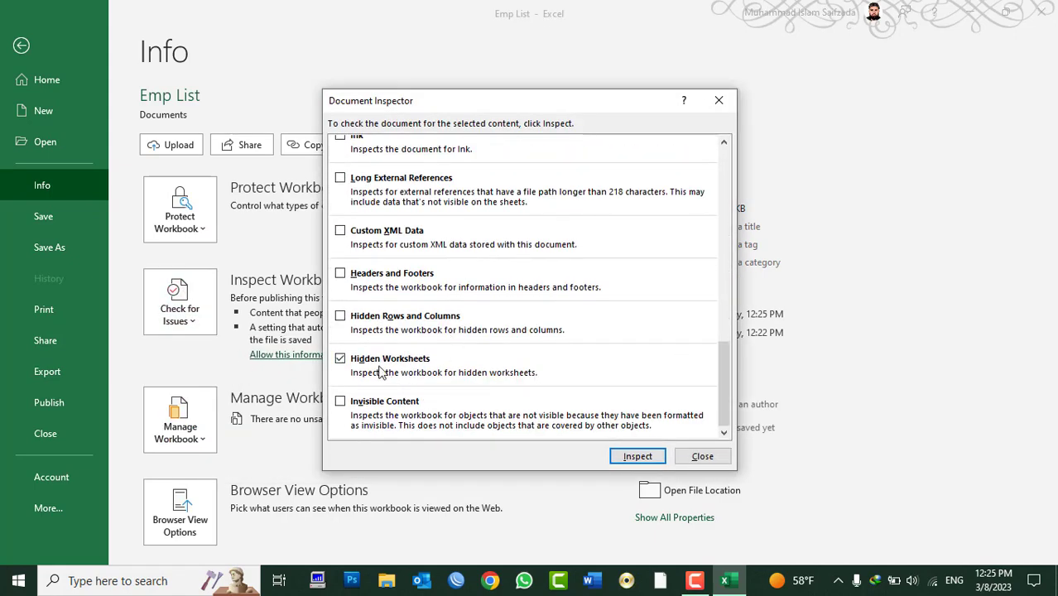
click(623, 457)
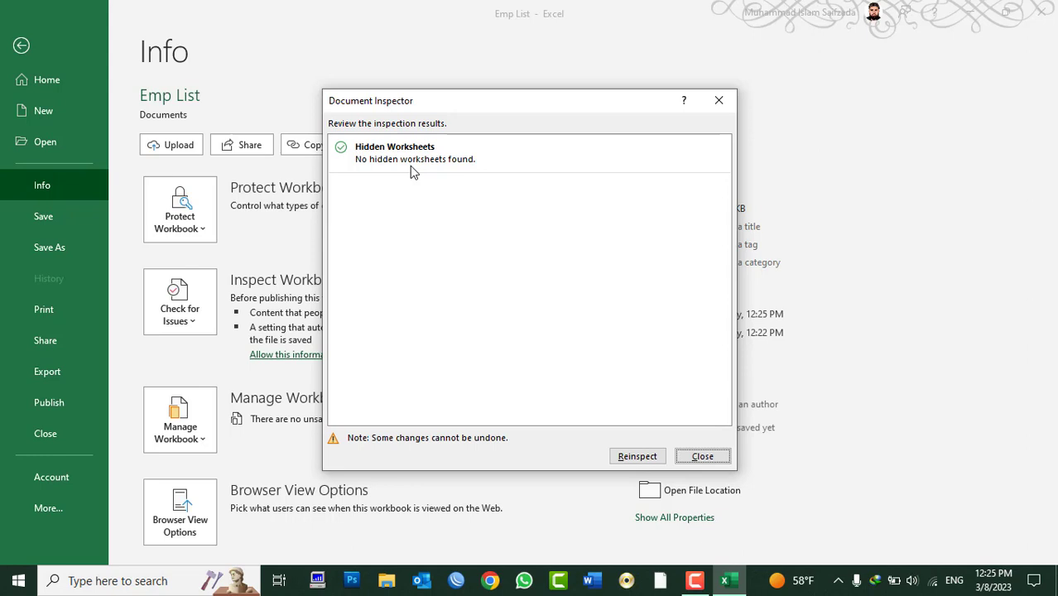
click(700, 461)
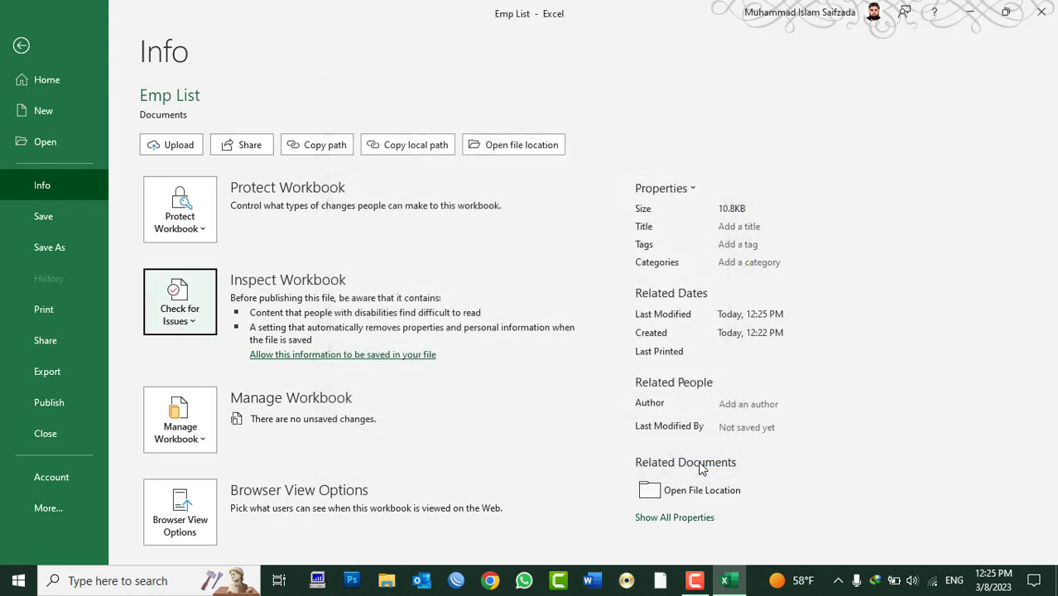
click(170, 314)
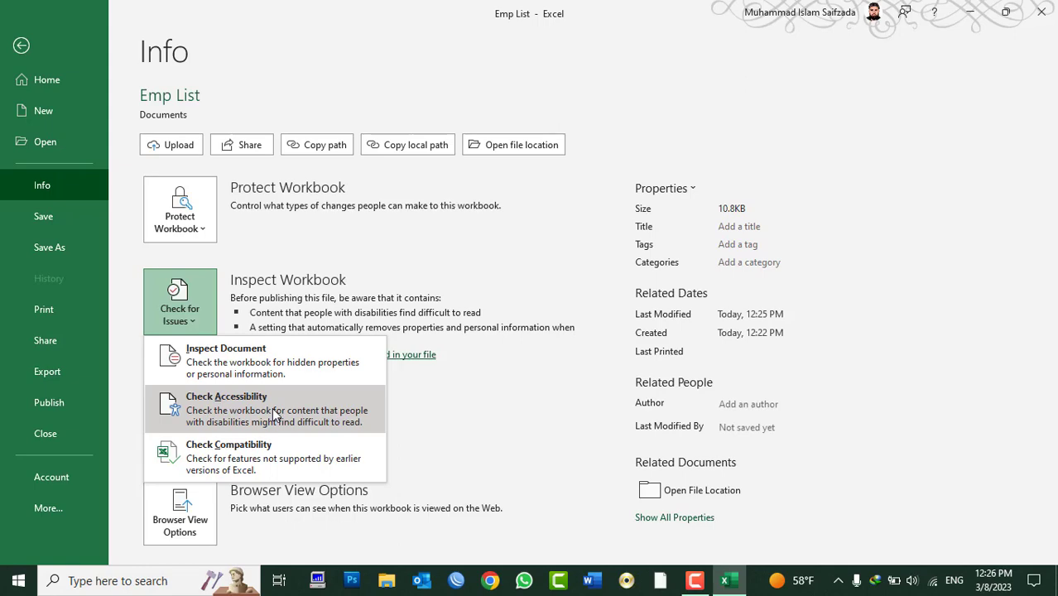
Step: Return to the Info page and view the Protect Workbook options, then dismiss them
key(Escape)
key(Escape)
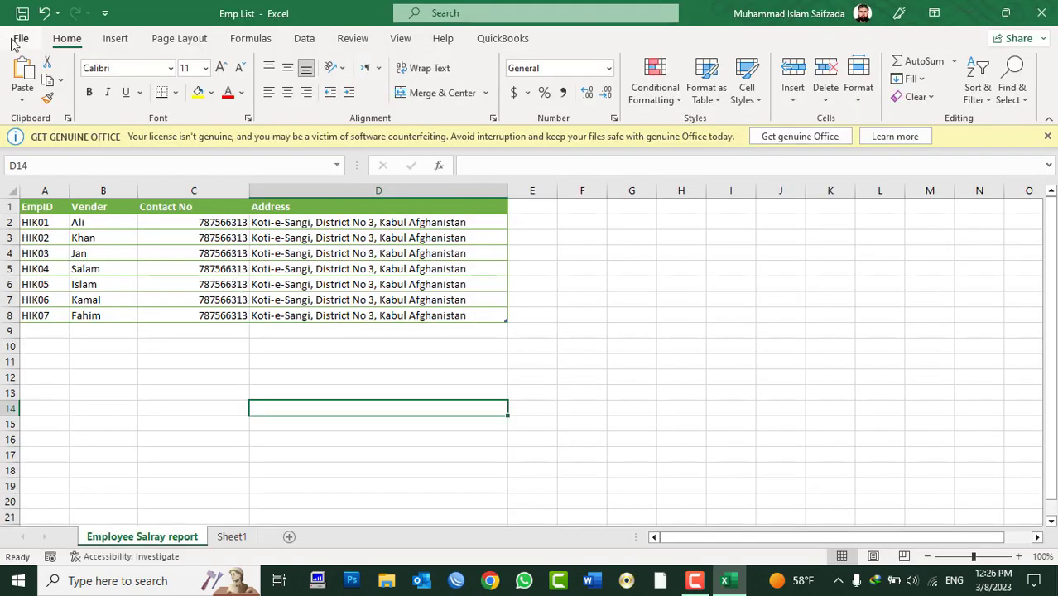
click(20, 38)
click(58, 189)
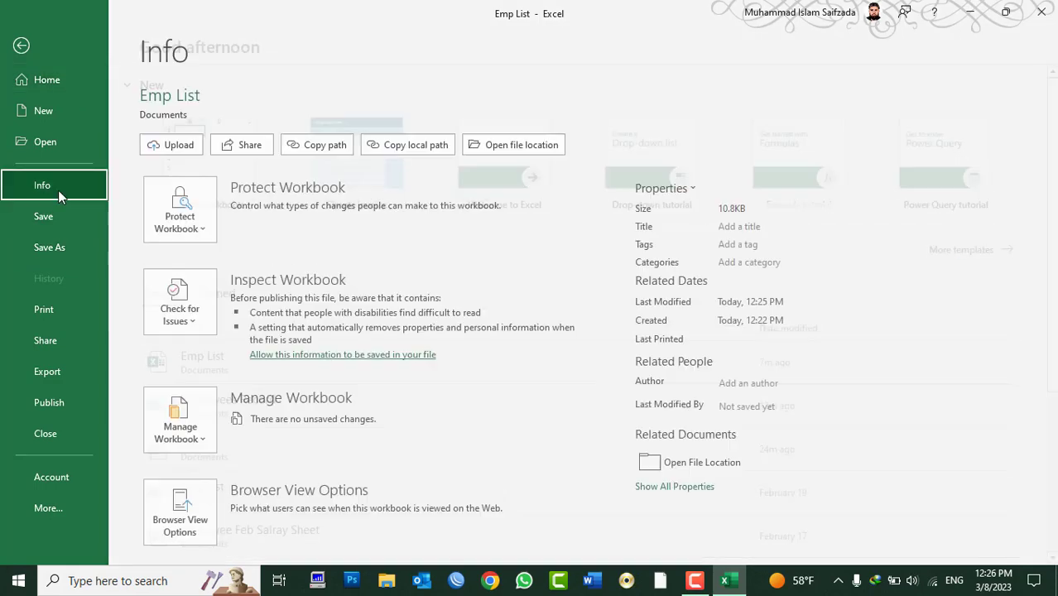
click(182, 225)
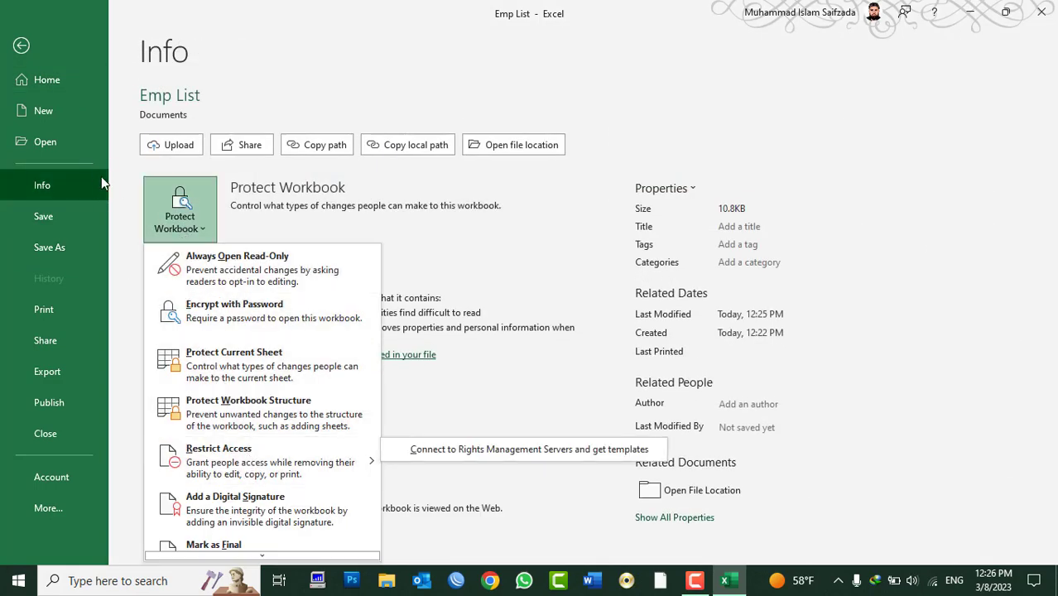
key(Escape)
click(189, 313)
Step: Run the accessibility check, then rename Sheet1 to 'Data' to clear the Default Sheet Name warning
click(208, 414)
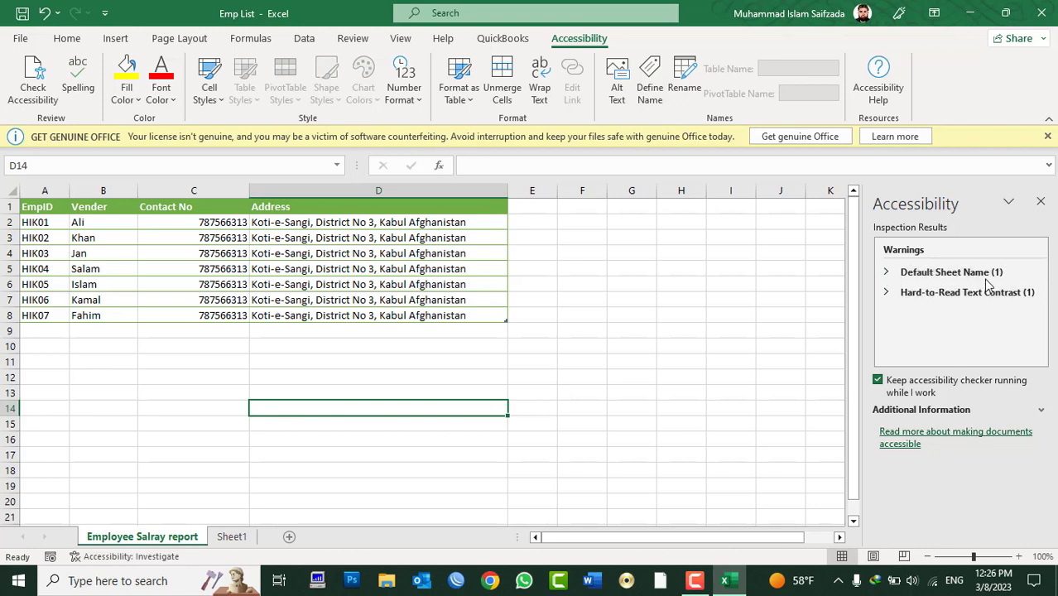
click(886, 273)
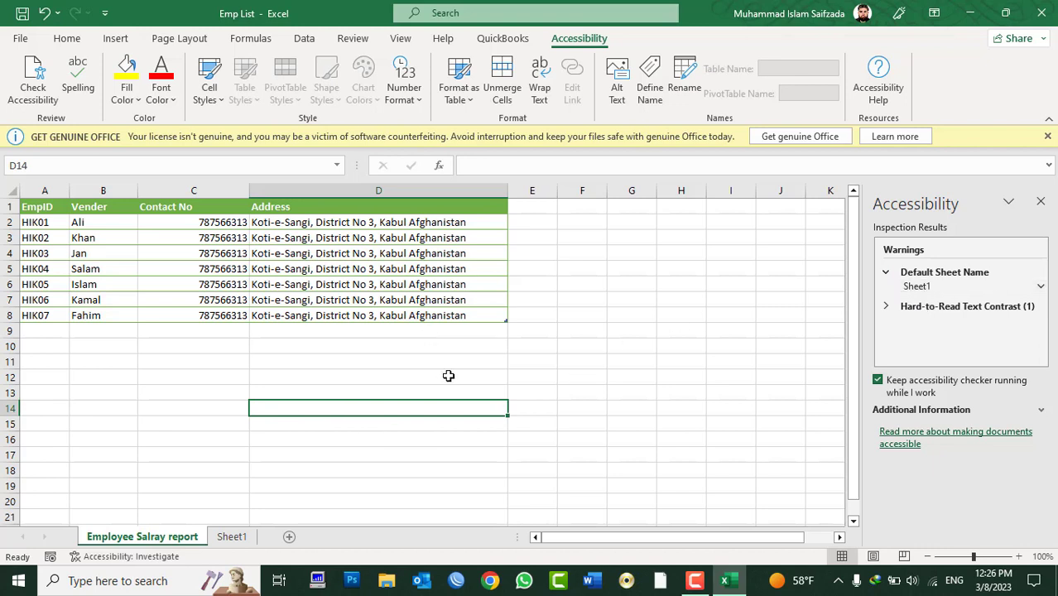
click(233, 539)
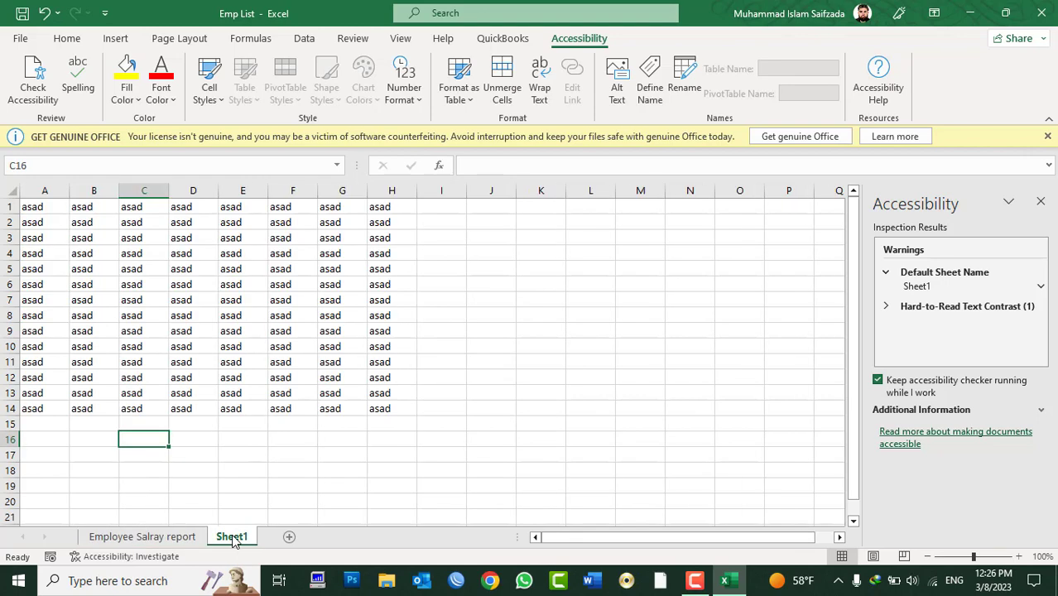
double_click(232, 538)
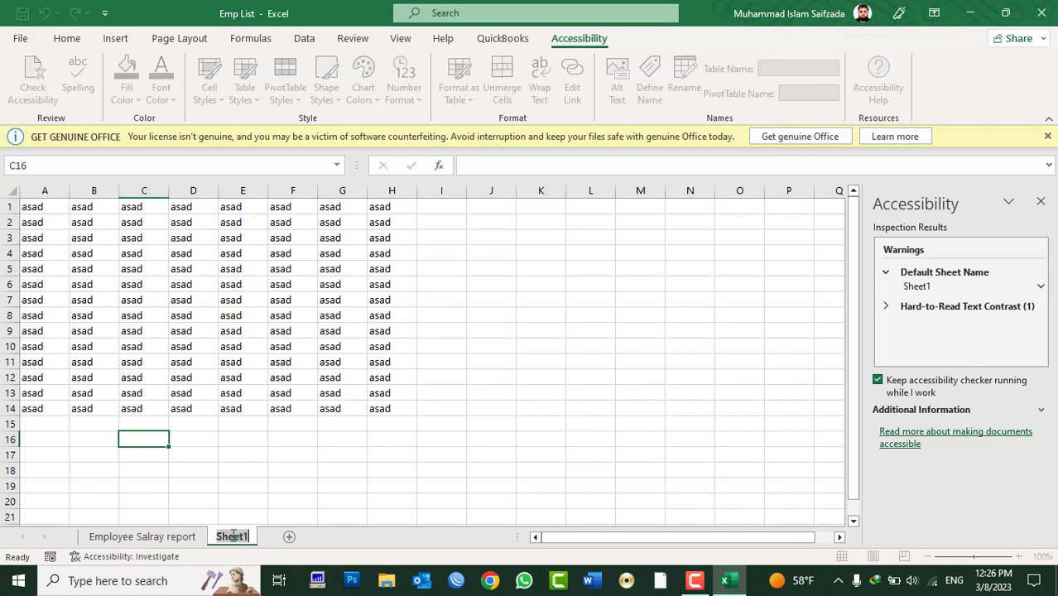
text(D)
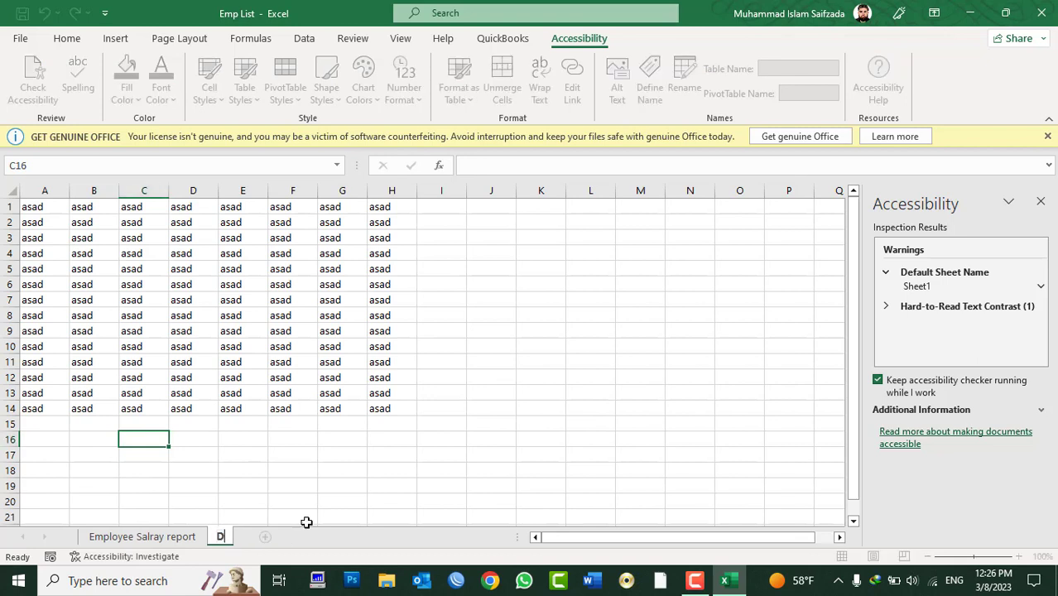
text(ata)
key(Return)
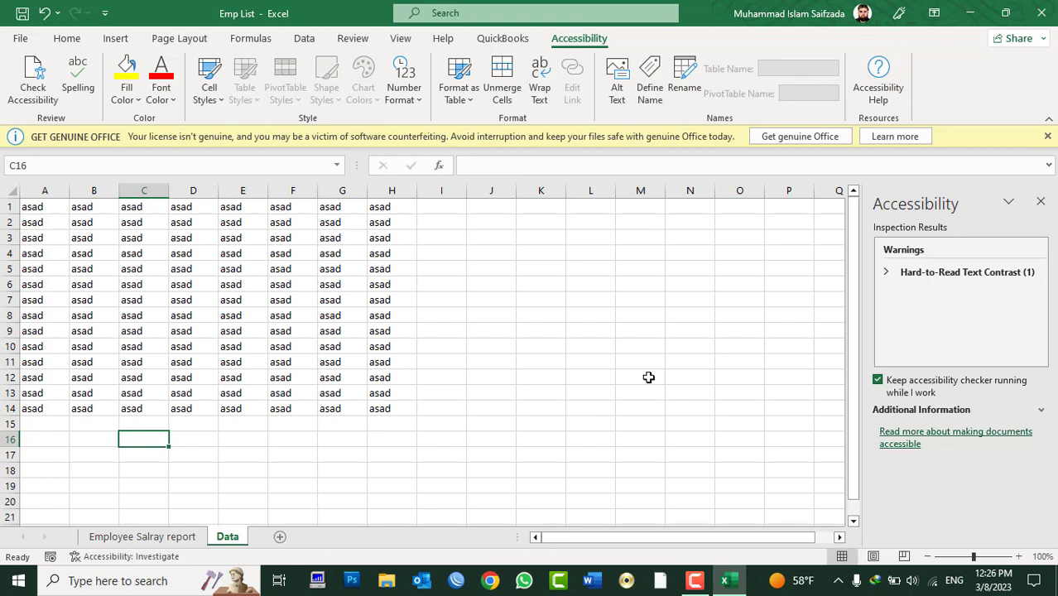
Step: Clear all formats from A1:D8 on Employee Salray report to resolve the contrast warning
click(888, 274)
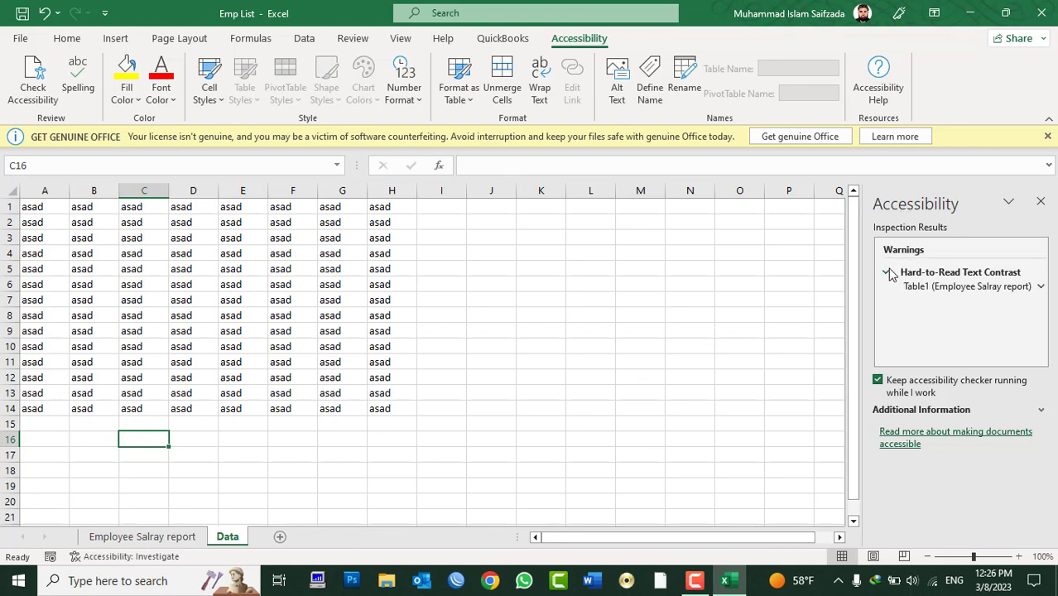
click(170, 537)
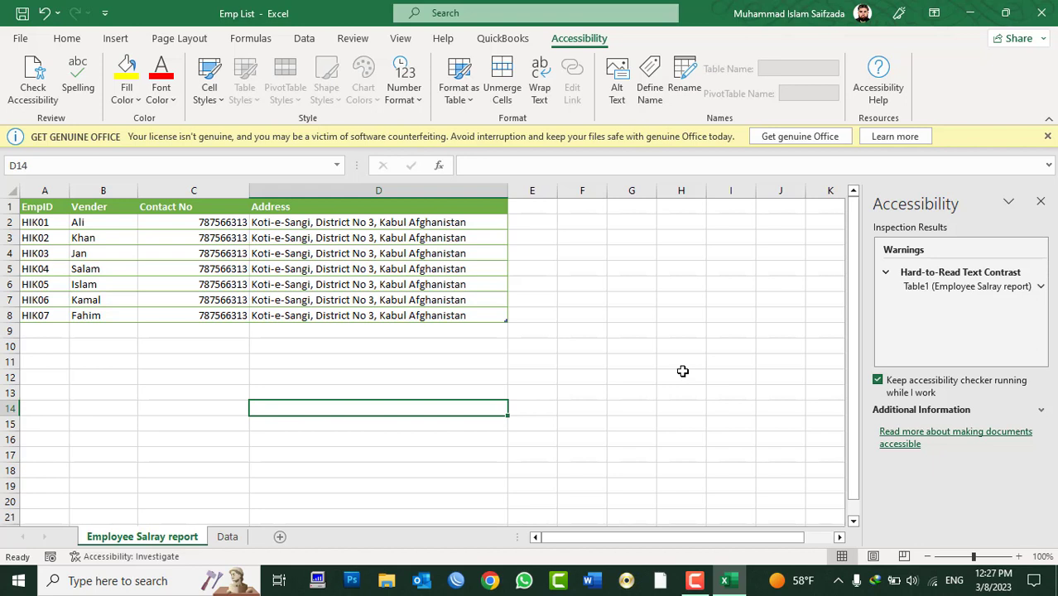
drag(451, 313, 37, 207)
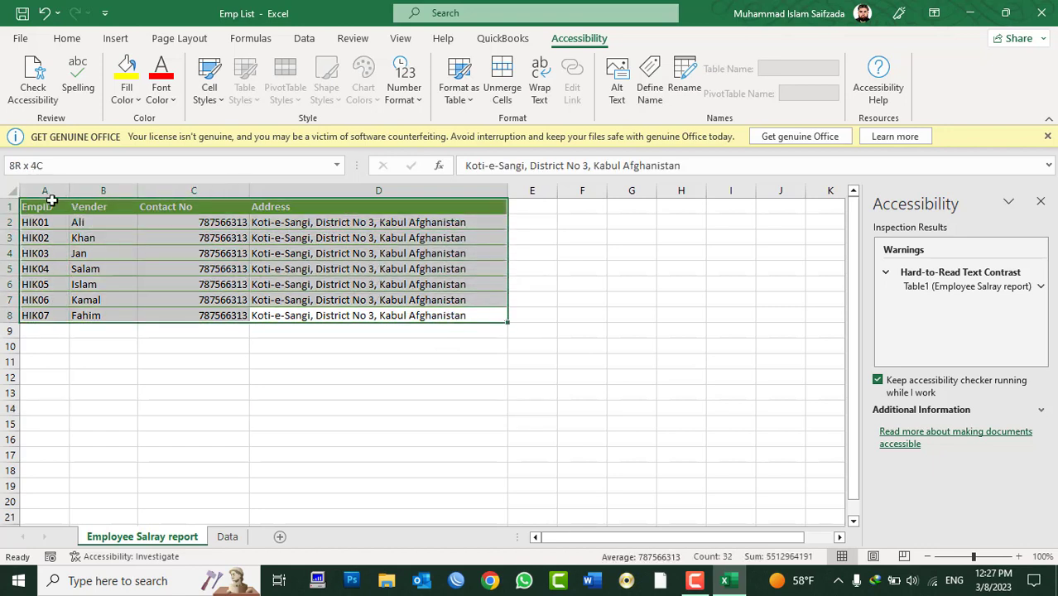
click(66, 39)
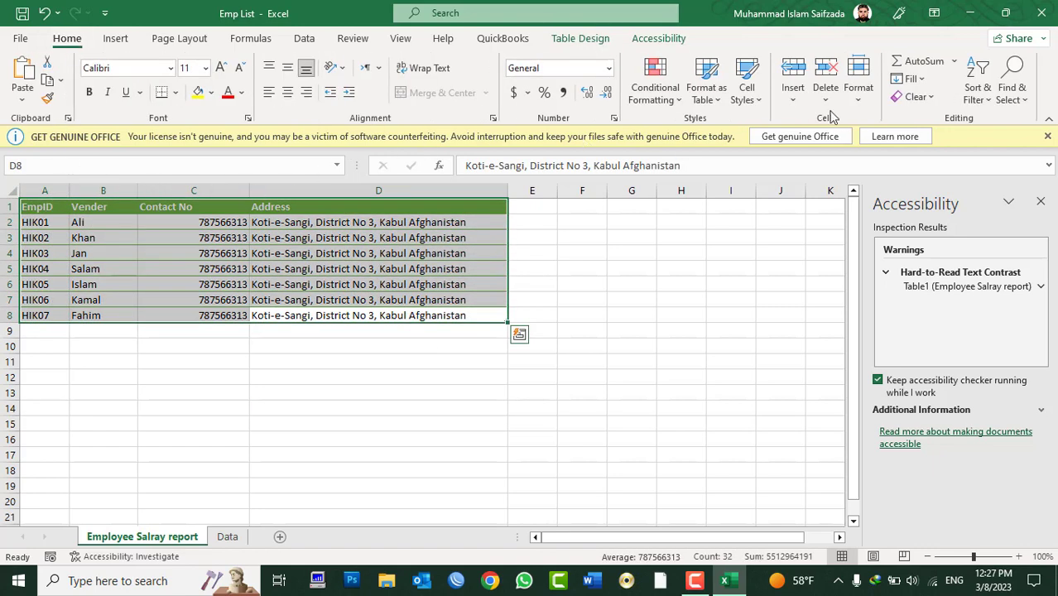
click(912, 101)
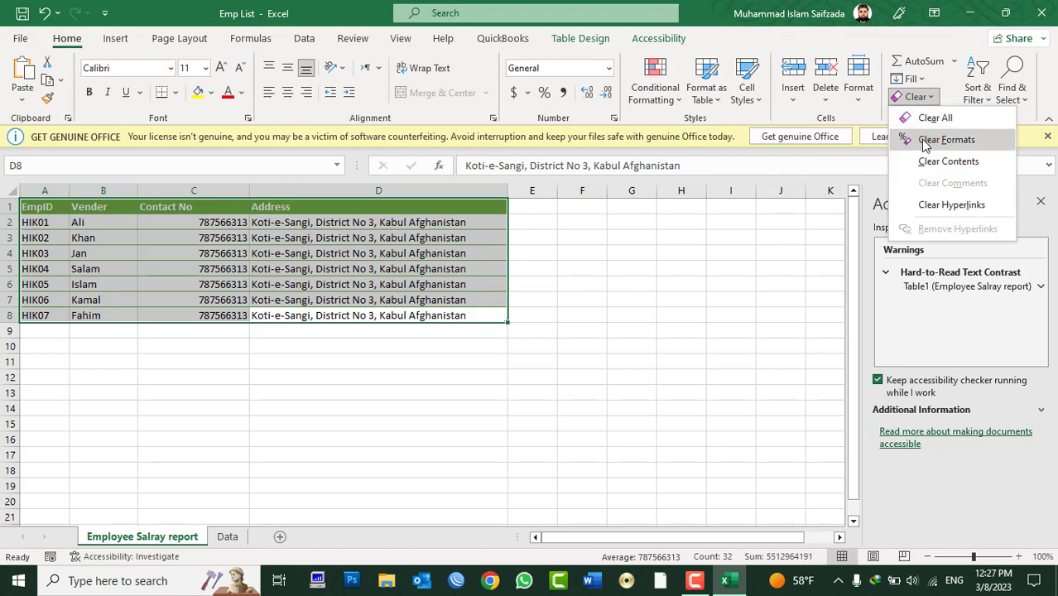
click(926, 143)
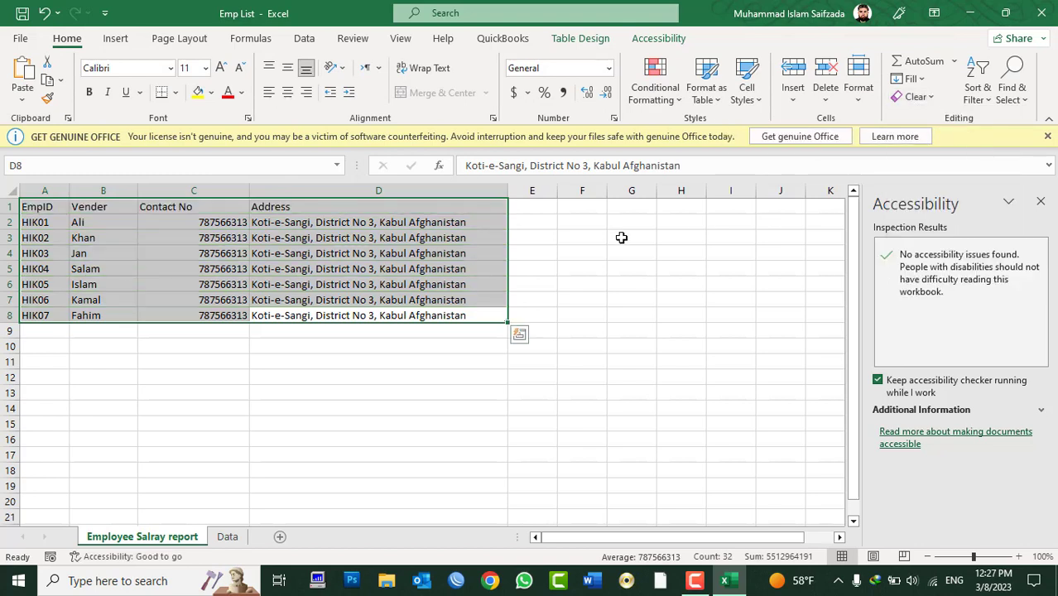
click(534, 284)
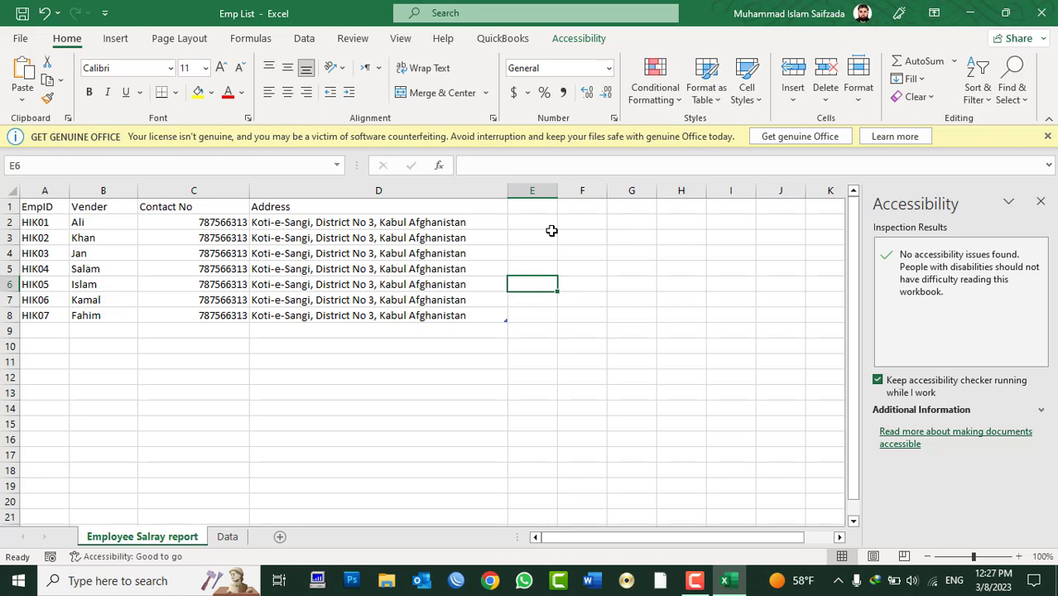
Step: Close the Accessibility pane and briefly revisit the Check for Issues list on the Info page
click(1038, 203)
click(12, 40)
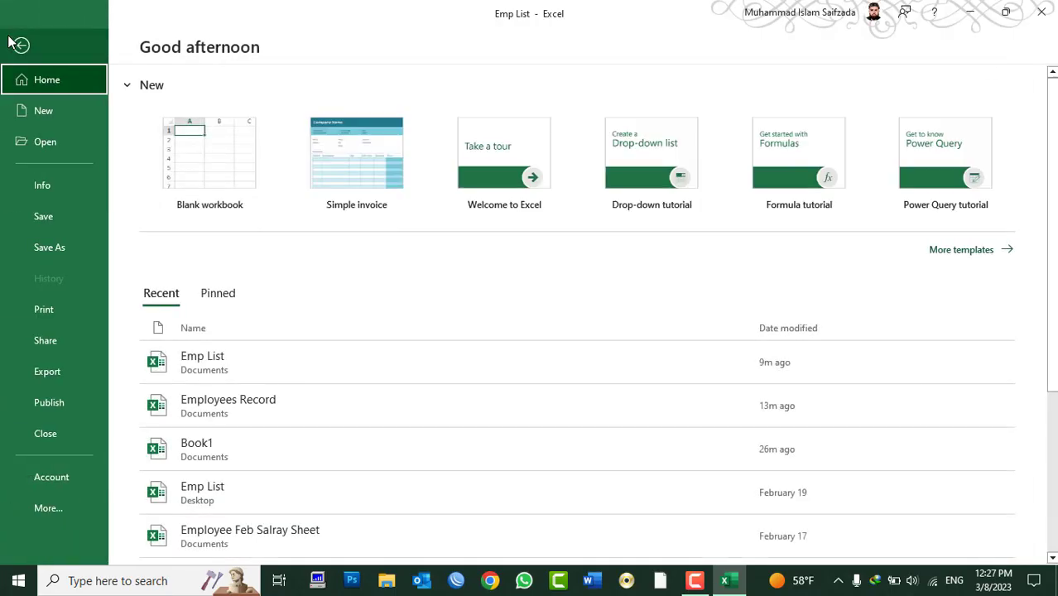
click(14, 44)
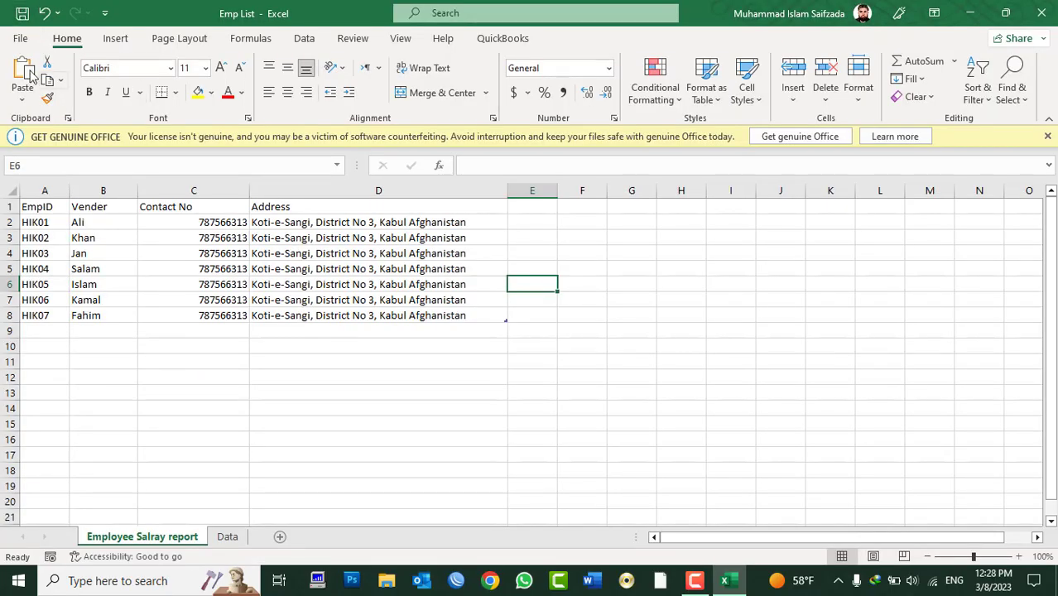
click(20, 38)
click(67, 184)
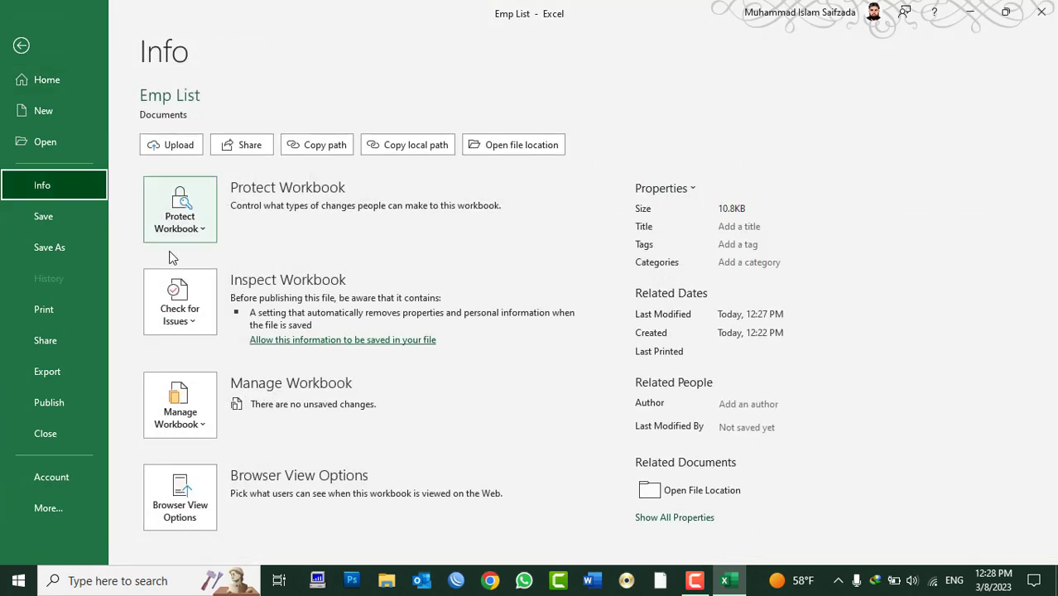
click(179, 323)
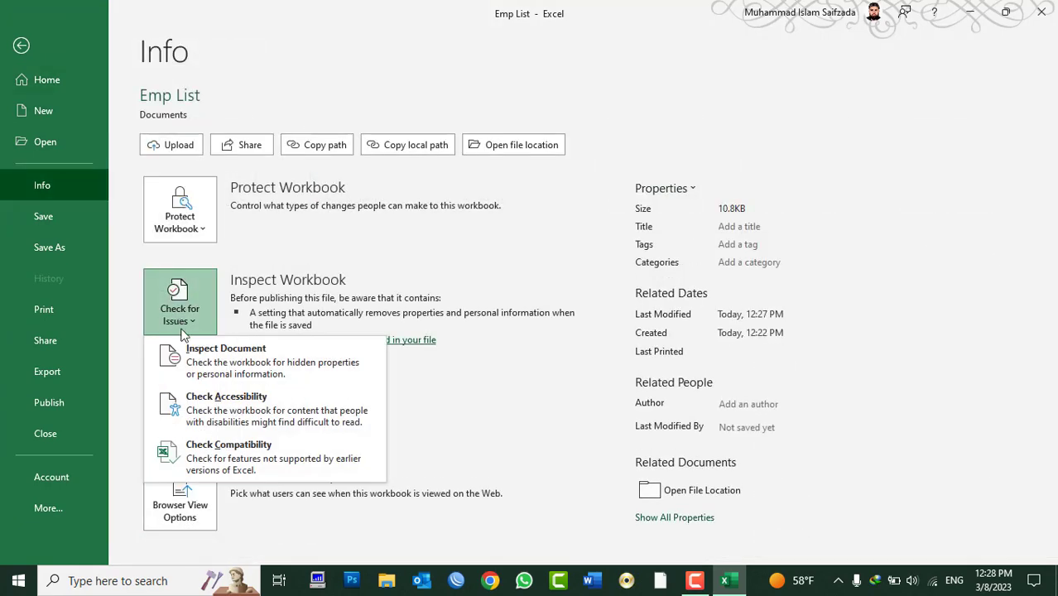
click(251, 466)
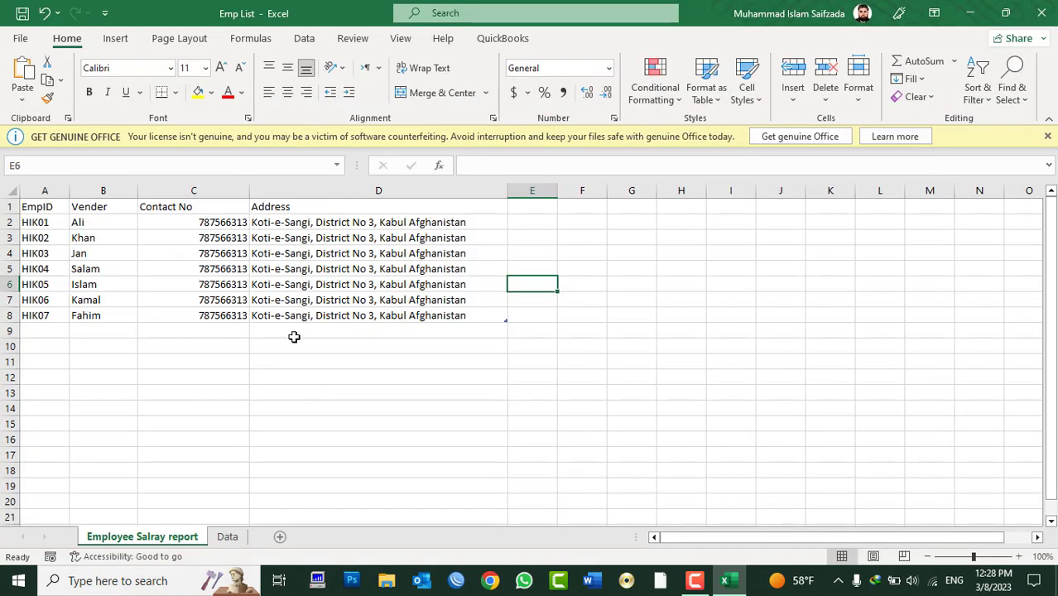
Step: Centre cells A2:D8 both horizontally and vertically
click(439, 324)
drag(439, 319, 64, 184)
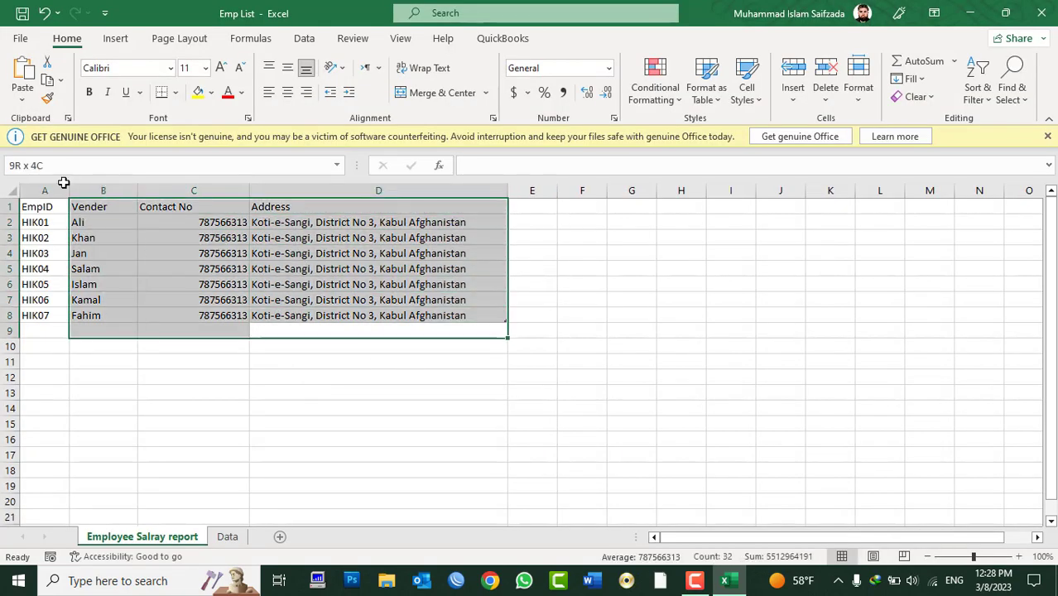
drag(42, 222, 398, 308)
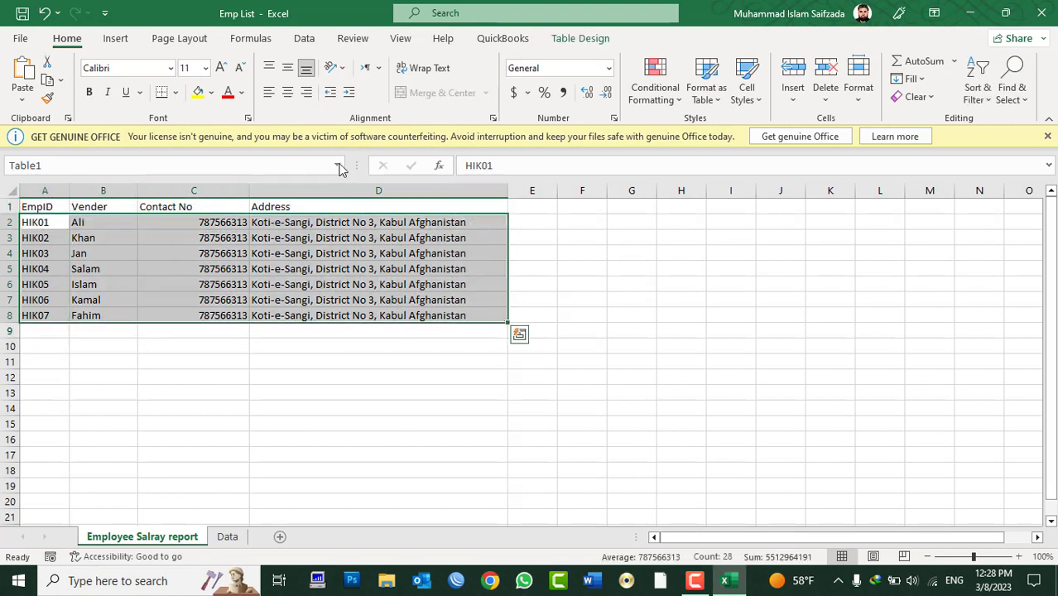
click(288, 91)
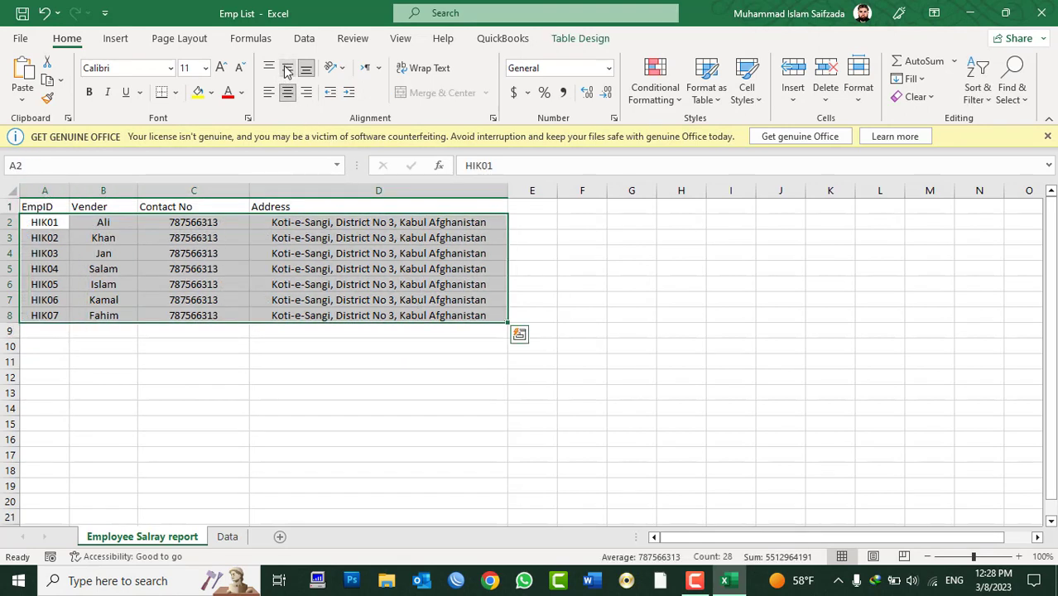
click(287, 68)
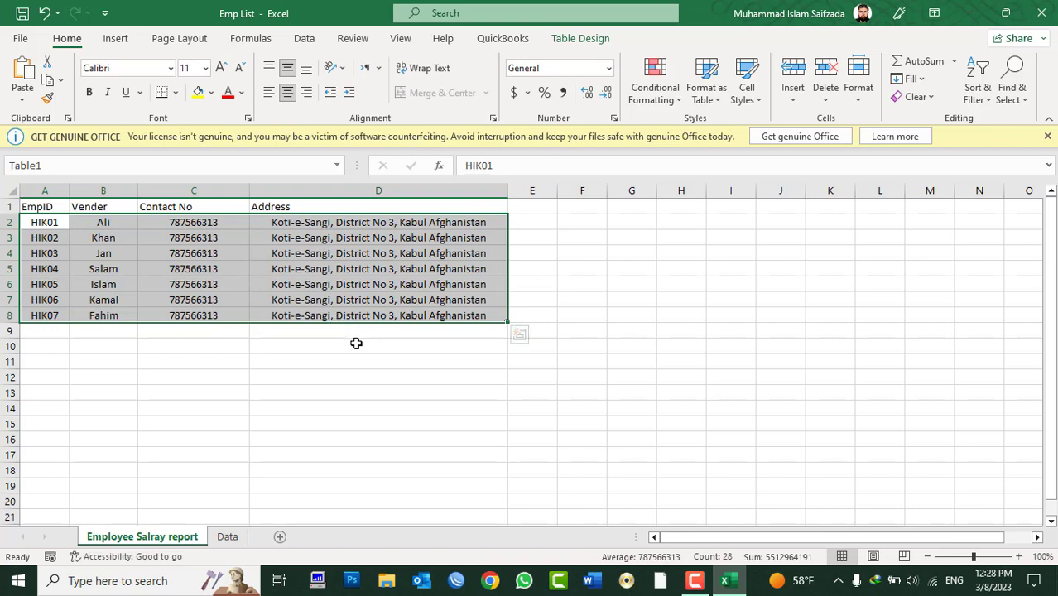
click(356, 343)
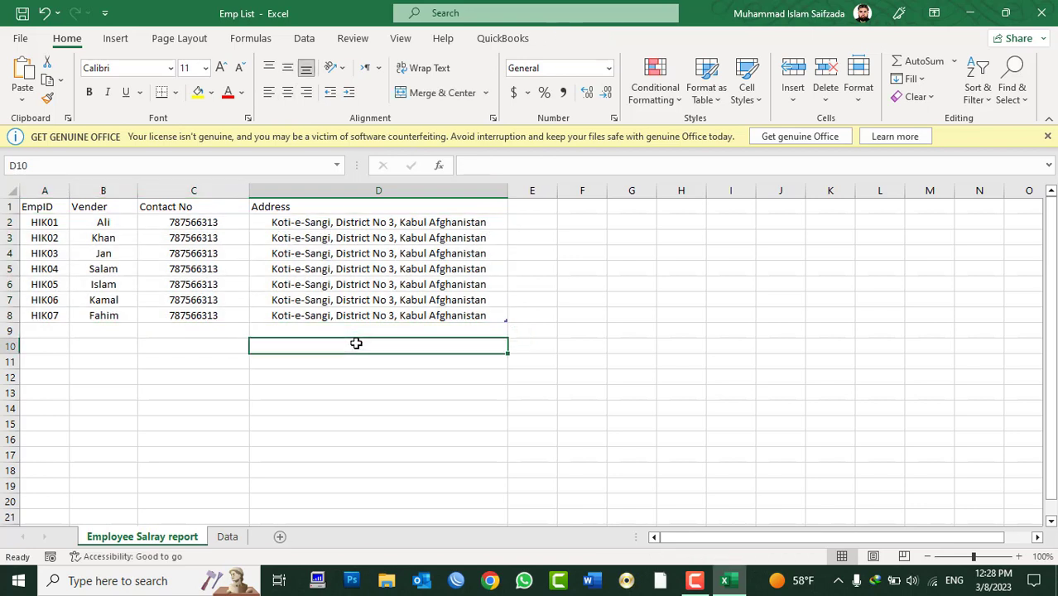
Step: View the Office account information, then return to the sheet
click(13, 38)
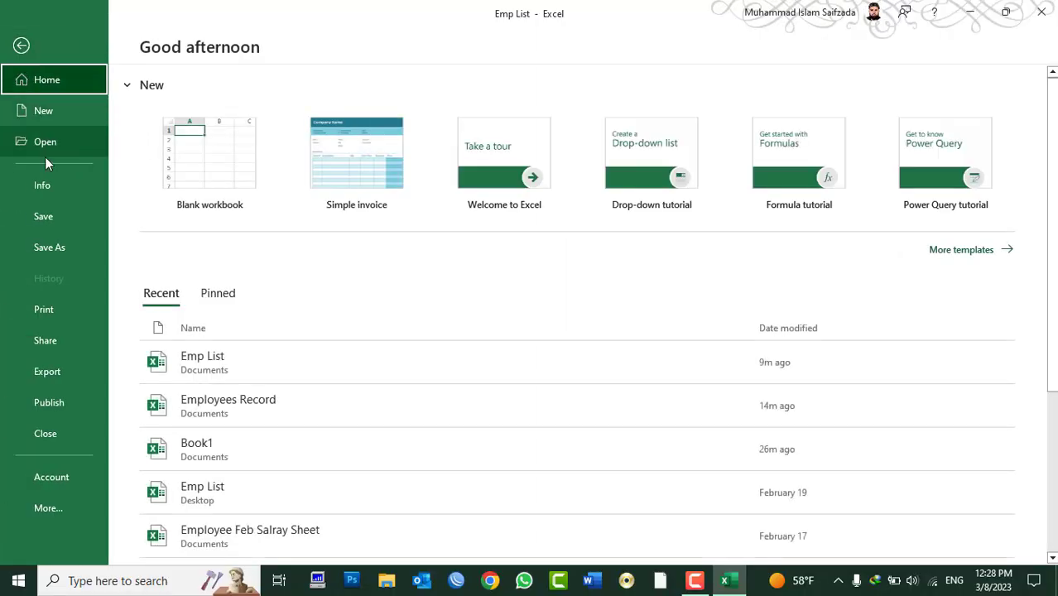
click(57, 476)
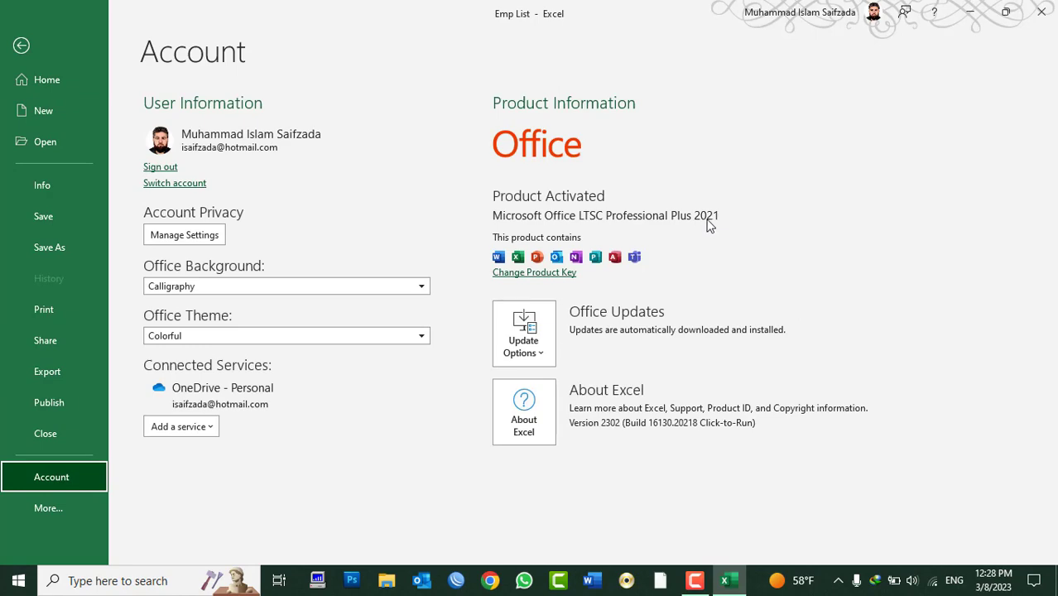
key(Escape)
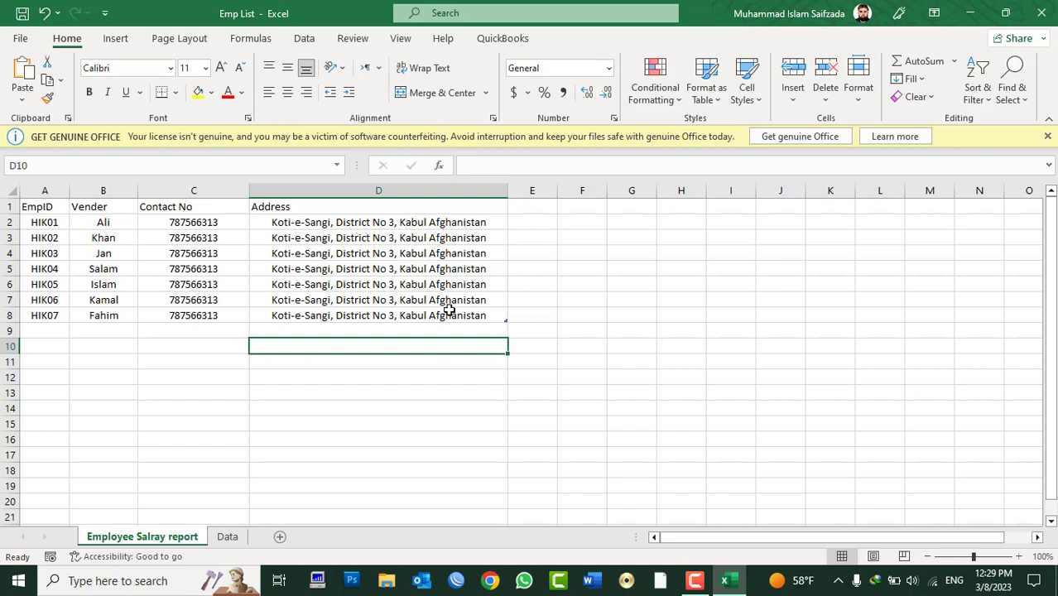
Step: Run Check Compatibility on the Emp List workbook from the Info page
click(452, 310)
click(468, 347)
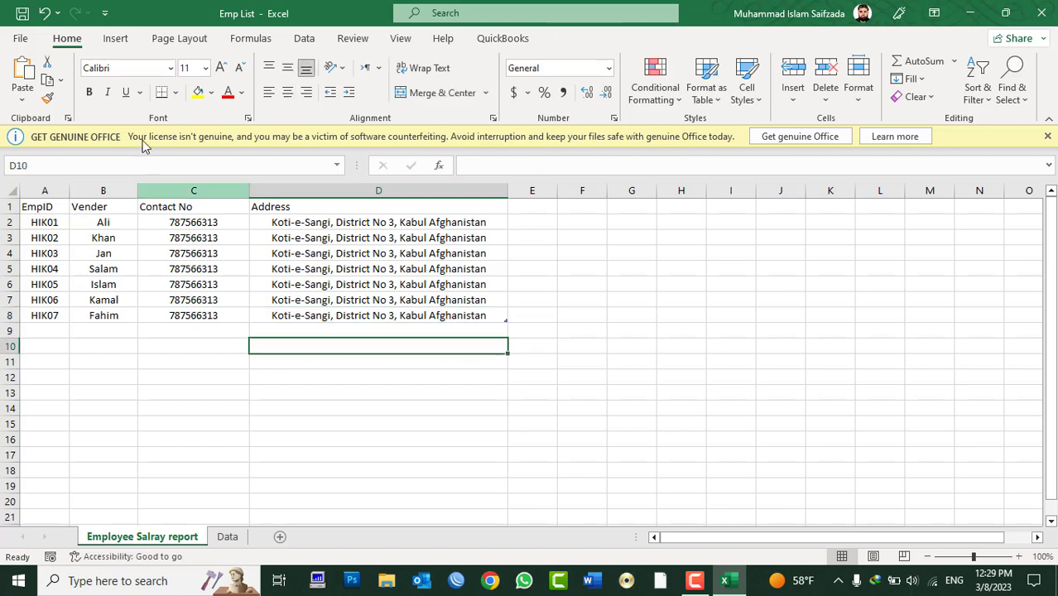
click(20, 38)
click(73, 192)
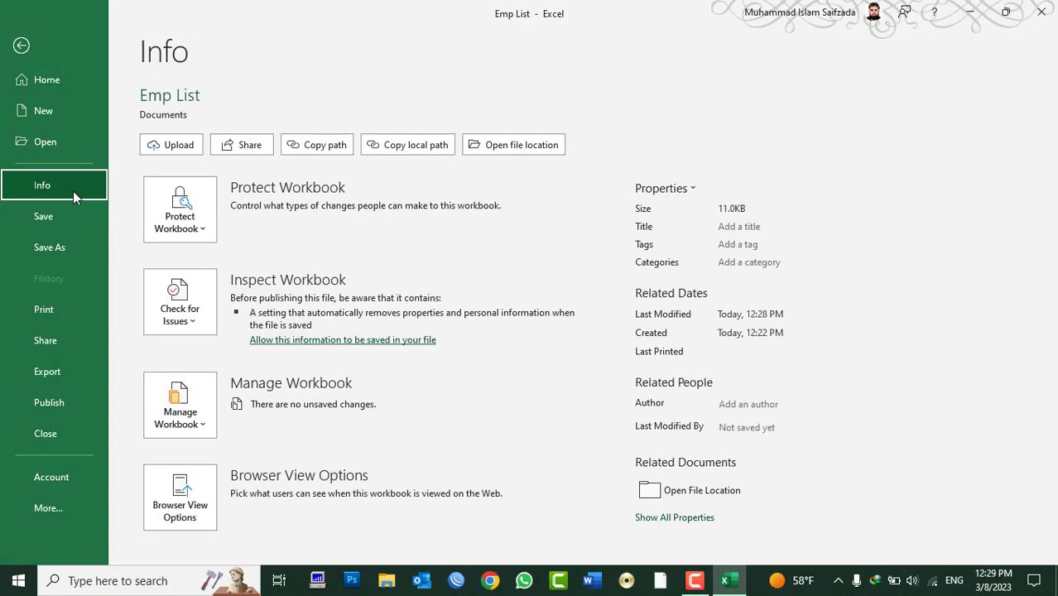
click(176, 315)
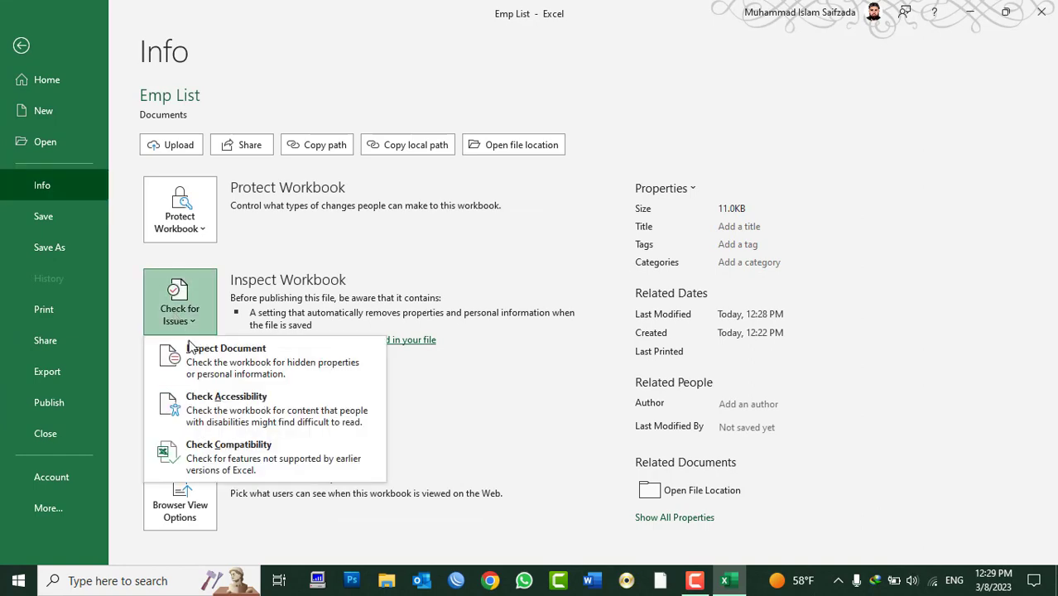
click(222, 458)
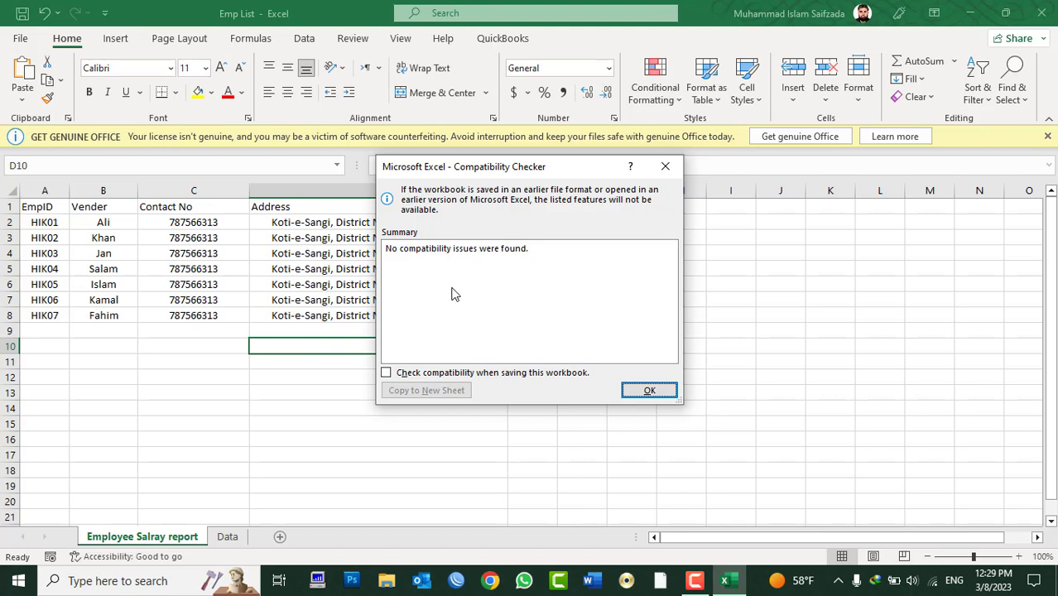
click(648, 392)
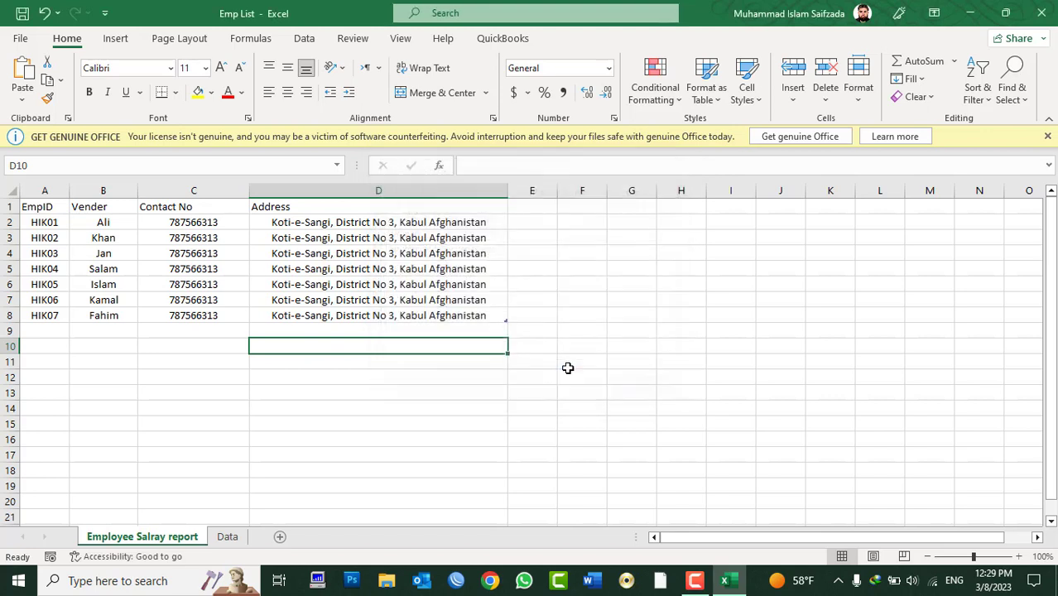
drag(455, 320, 50, 207)
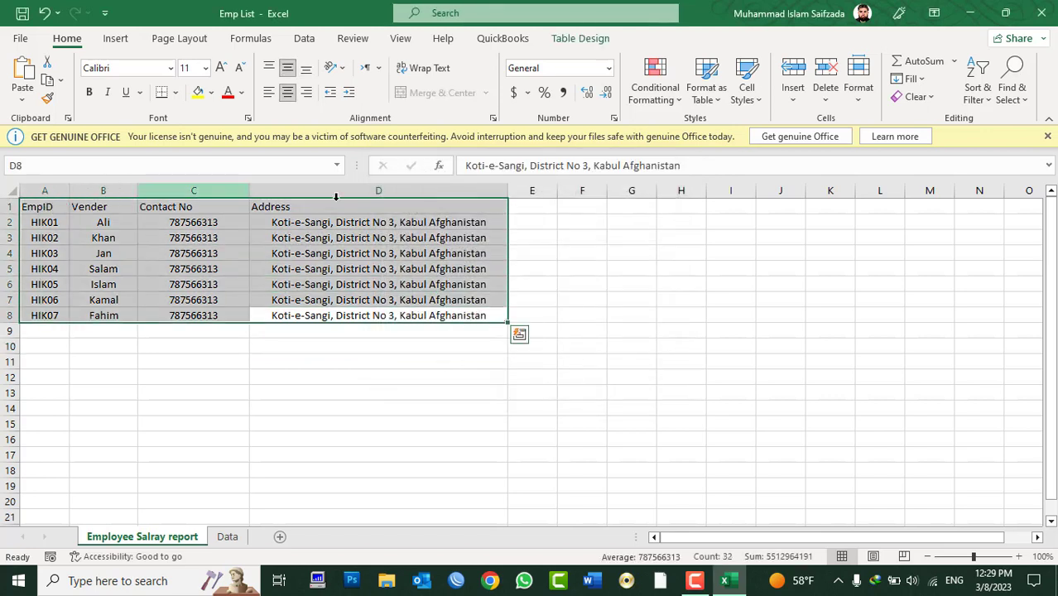
click(706, 87)
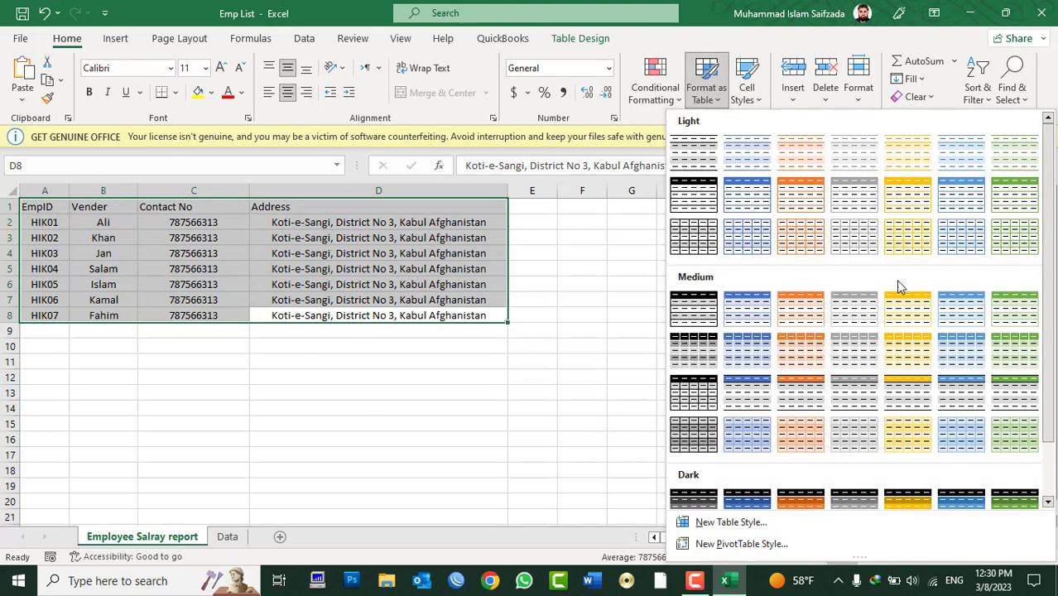
click(1000, 348)
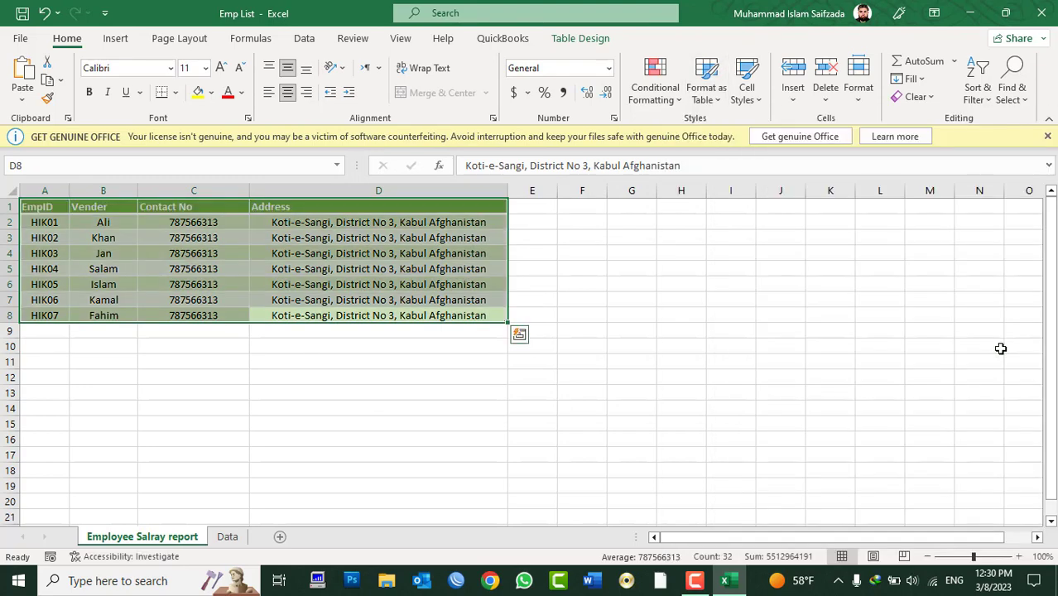
click(717, 97)
click(451, 374)
click(440, 372)
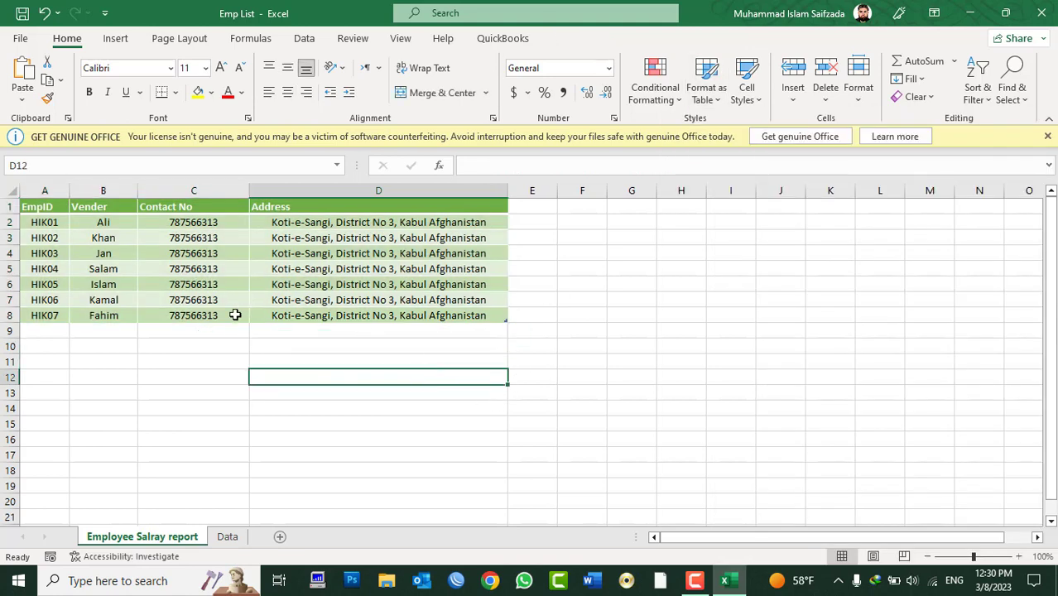
mouse_move(224, 334)
mouse_down()
mouse_move(215, 321)
mouse_move(197, 331)
mouse_up()
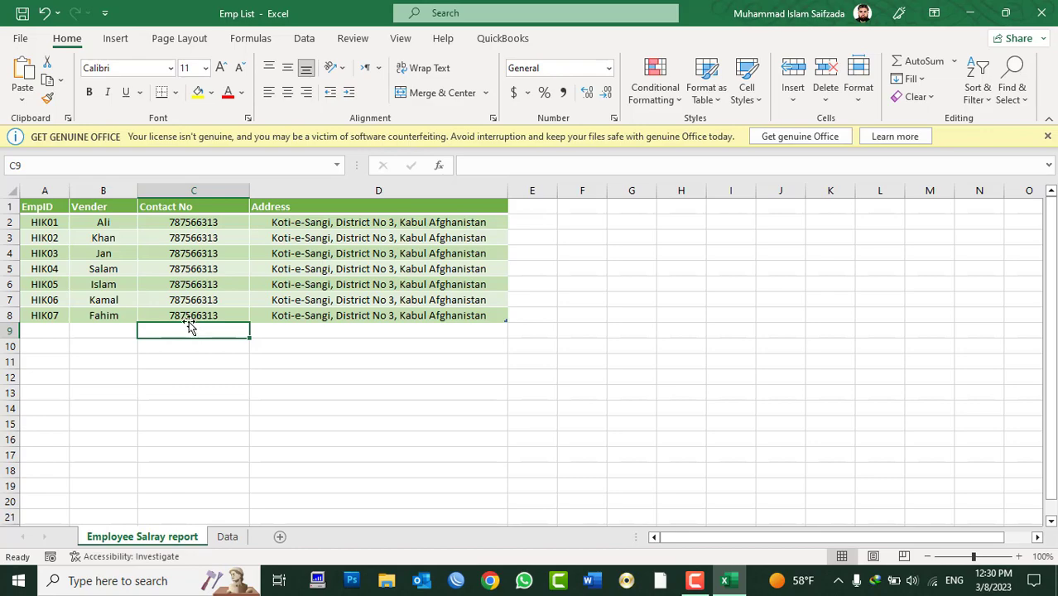
Step: Run Check Compatibility, move the checker dialog aside, and open Select versions to show
click(32, 38)
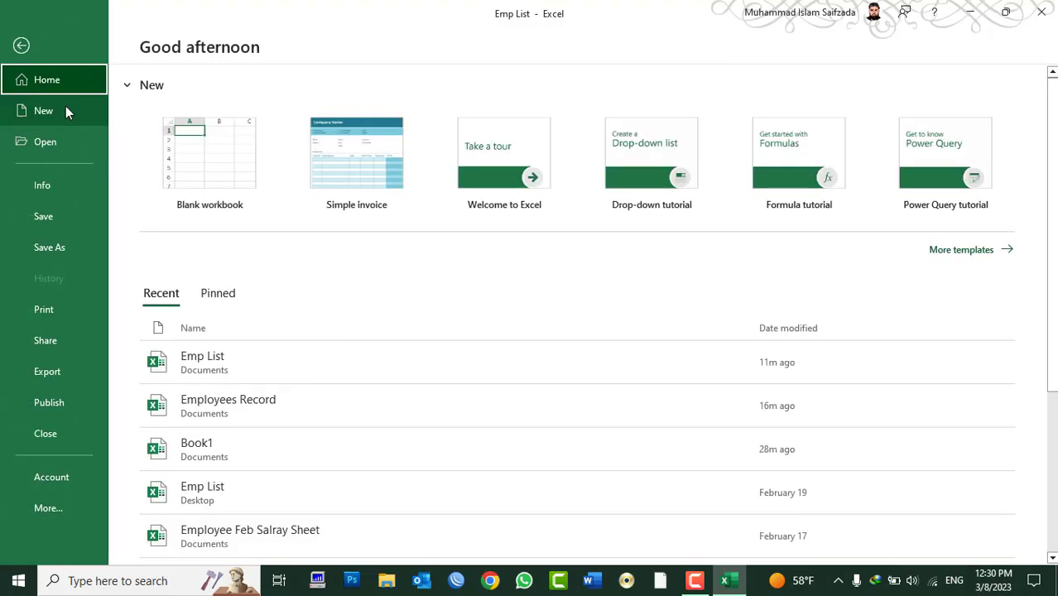
click(50, 186)
click(177, 313)
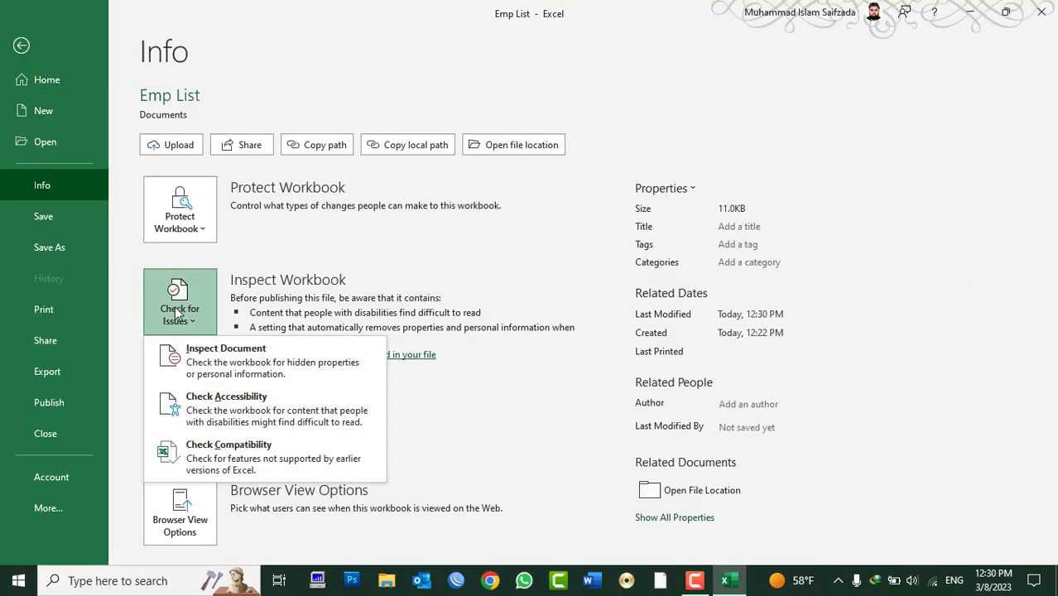
click(228, 452)
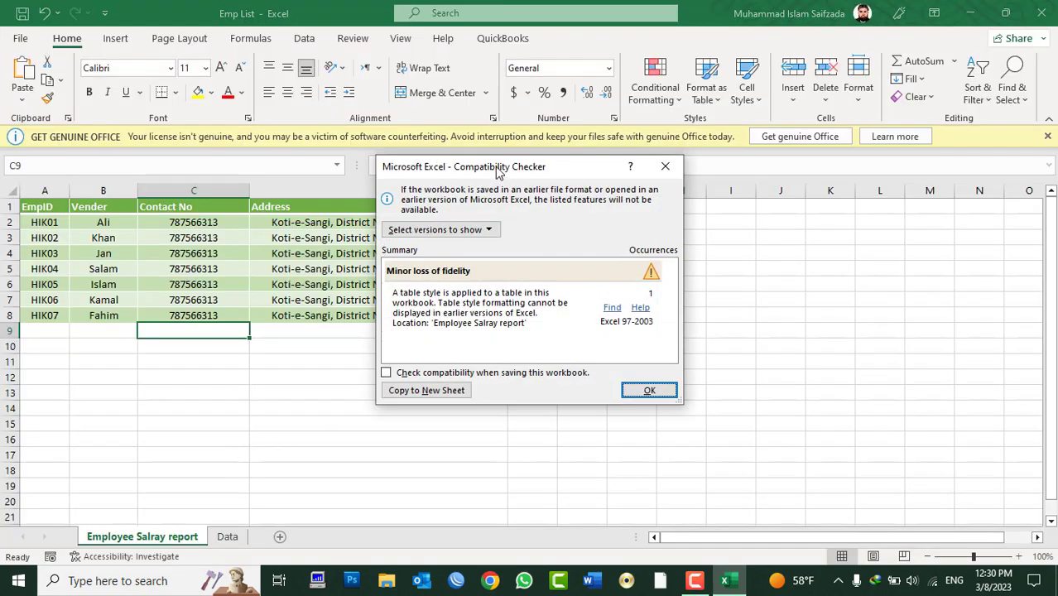
drag(496, 167, 743, 189)
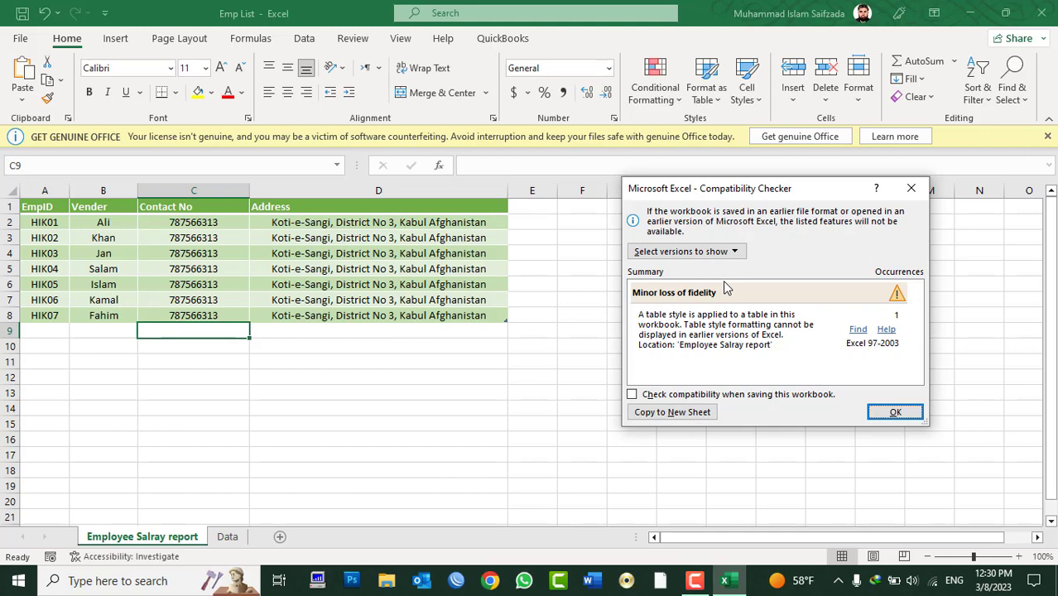
click(691, 253)
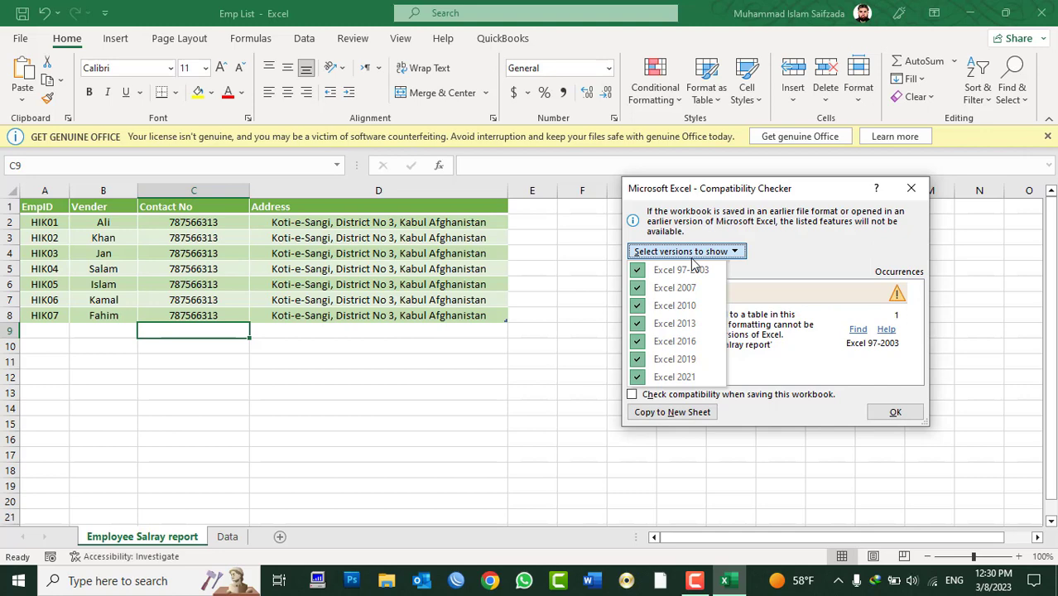
Step: Toggle the checked Excel versions to confirm the table-style issue affects only Excel 97-2003
click(690, 268)
click(687, 252)
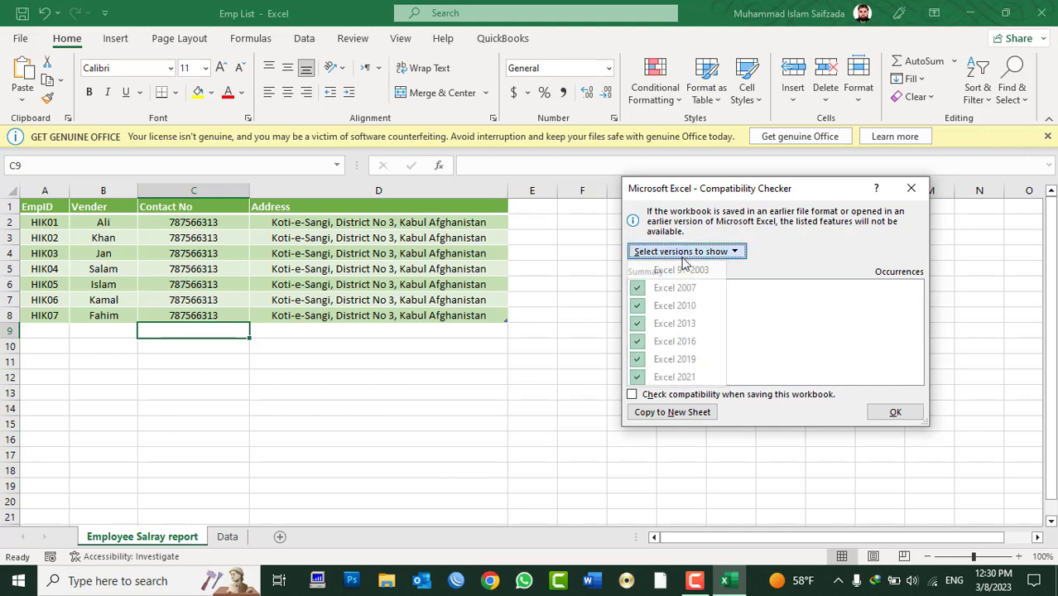
click(680, 311)
click(678, 253)
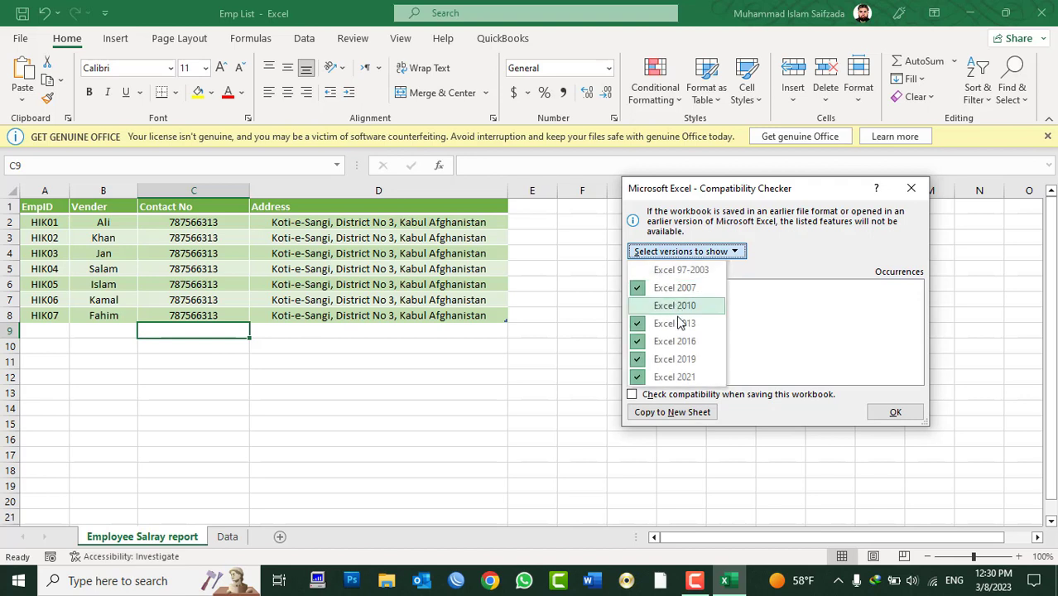
click(675, 343)
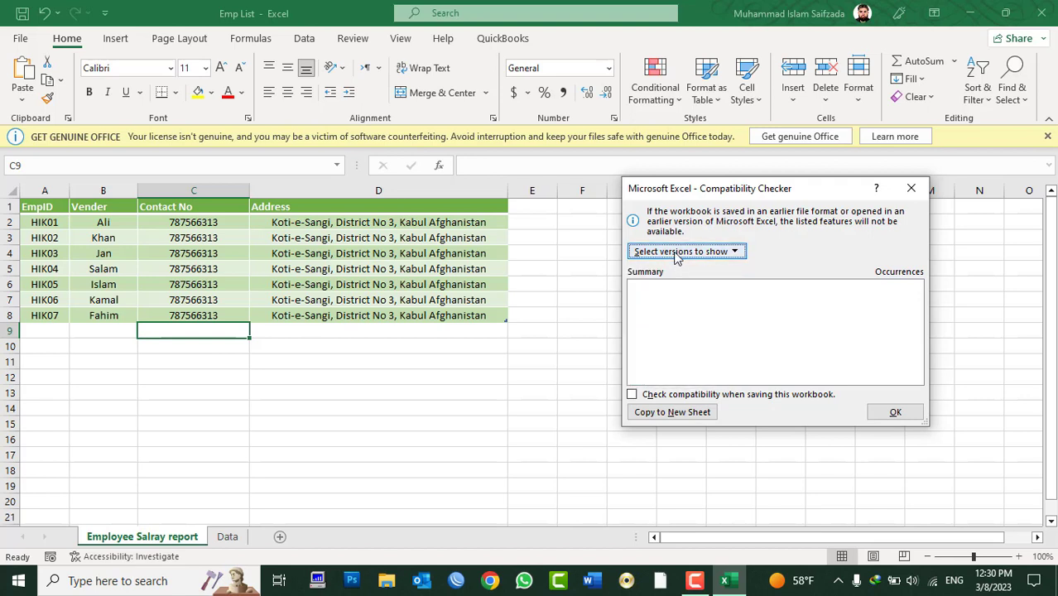
click(678, 253)
click(680, 336)
click(687, 252)
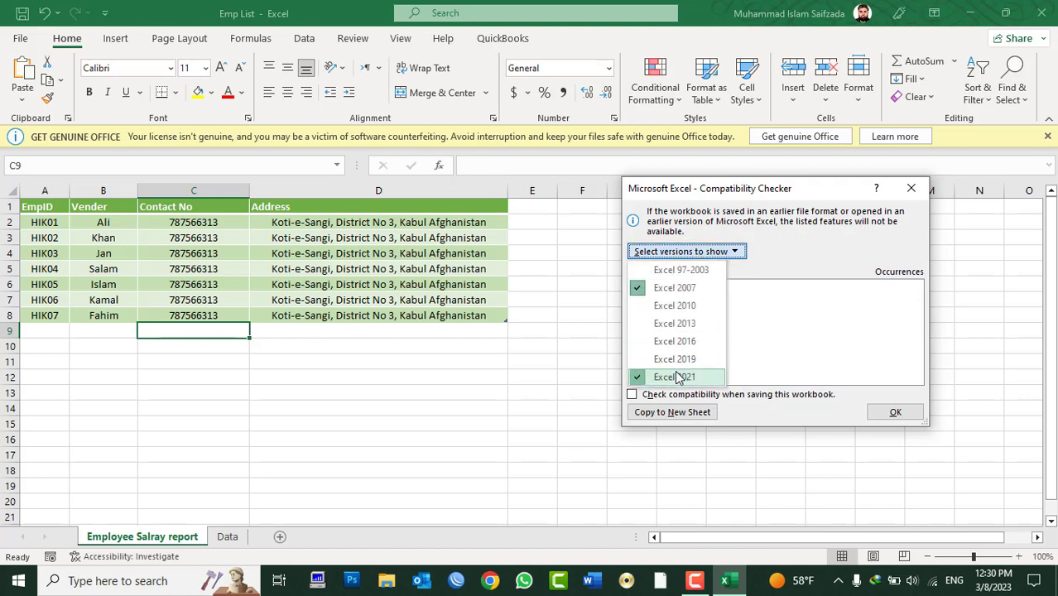
click(680, 379)
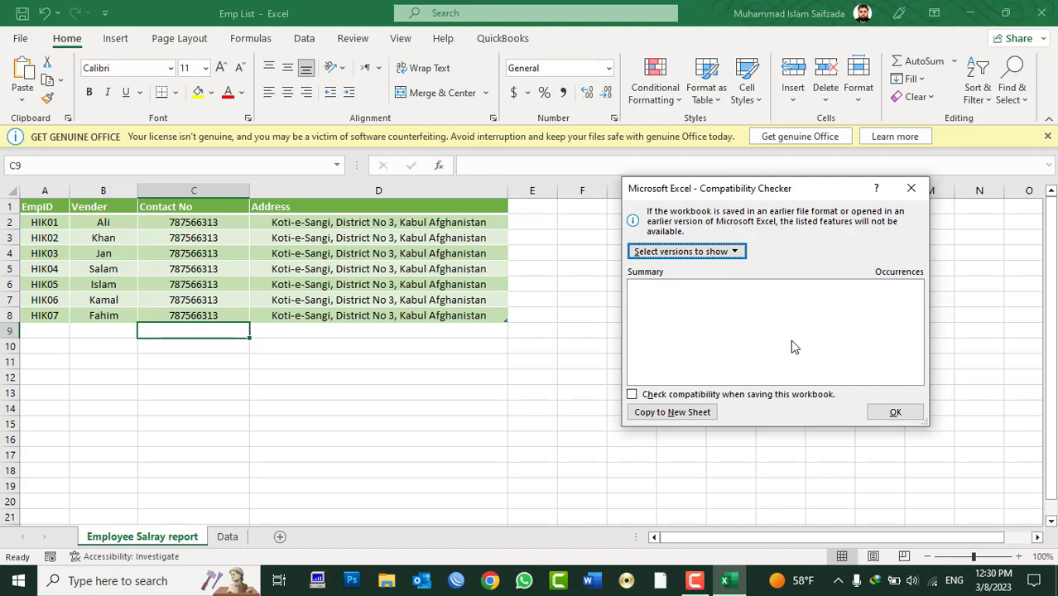
click(682, 254)
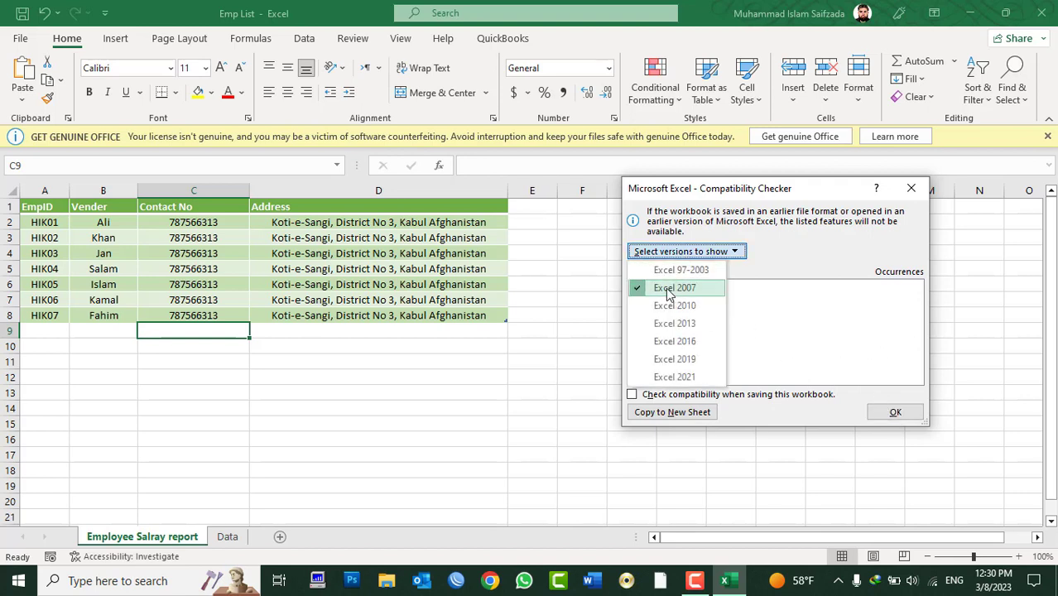
click(671, 287)
click(684, 254)
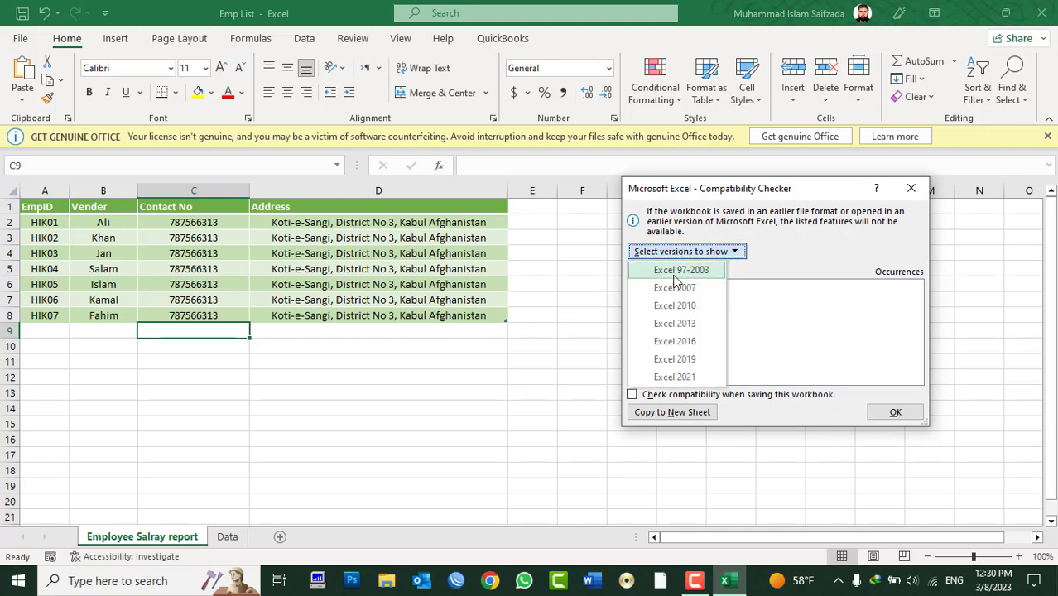
click(675, 272)
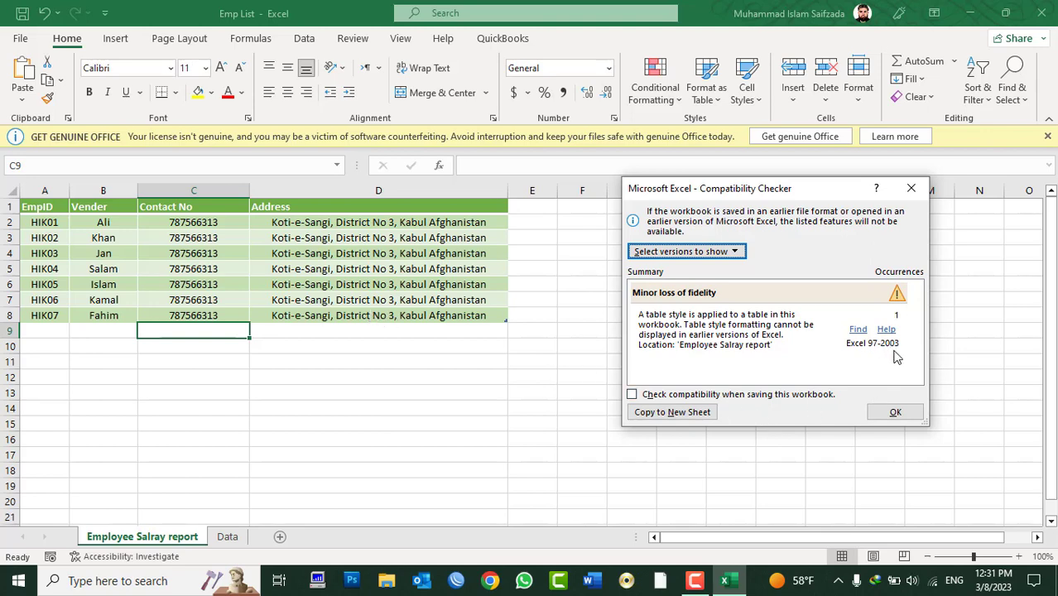
Step: Uncheck Excel 97-2003 again, close the versions list, and close the Compatibility Checker
click(683, 252)
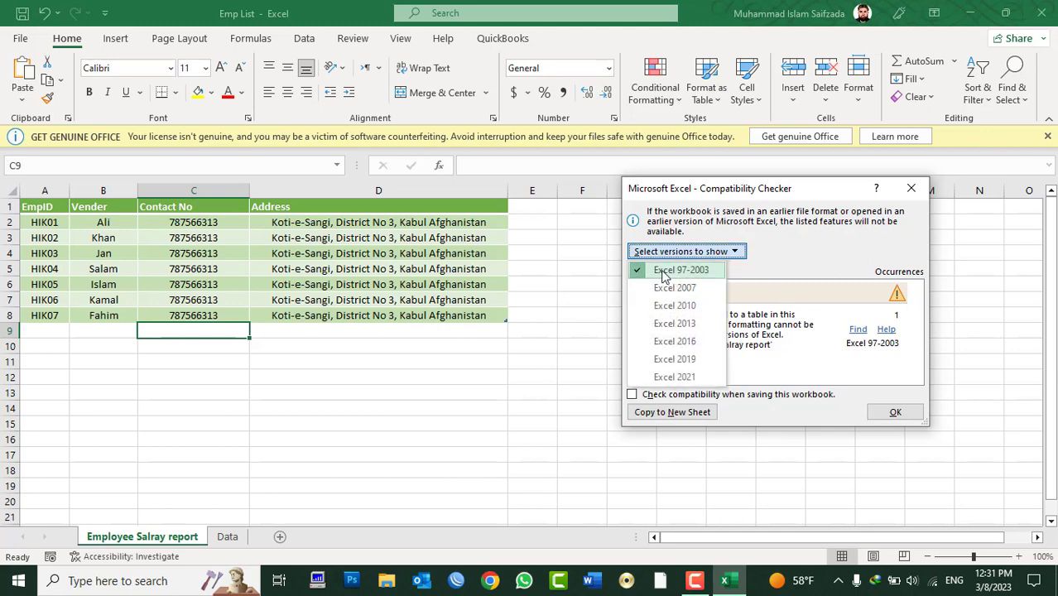
click(673, 269)
click(677, 253)
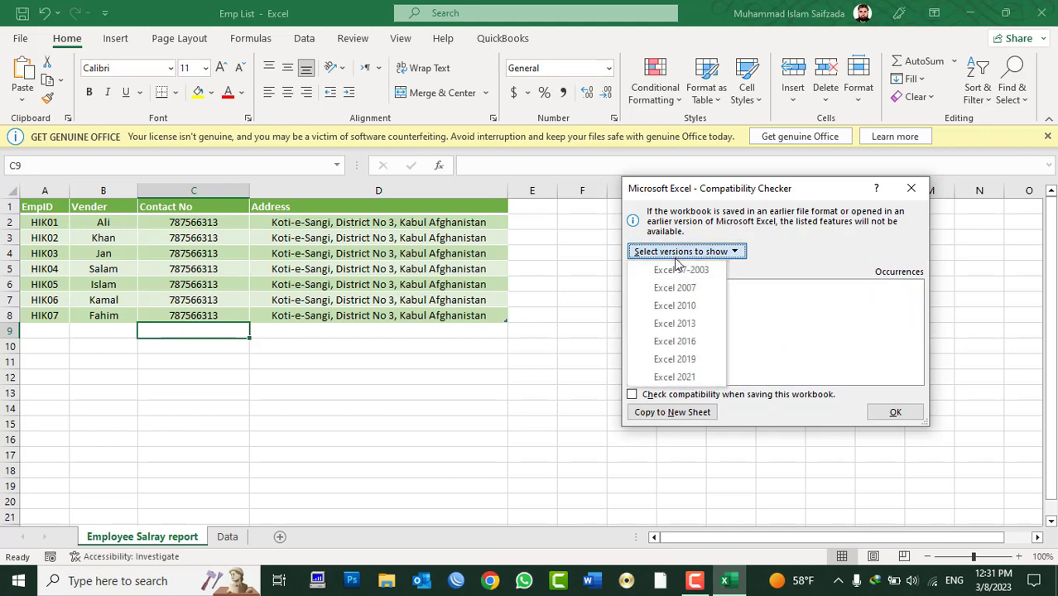
click(686, 345)
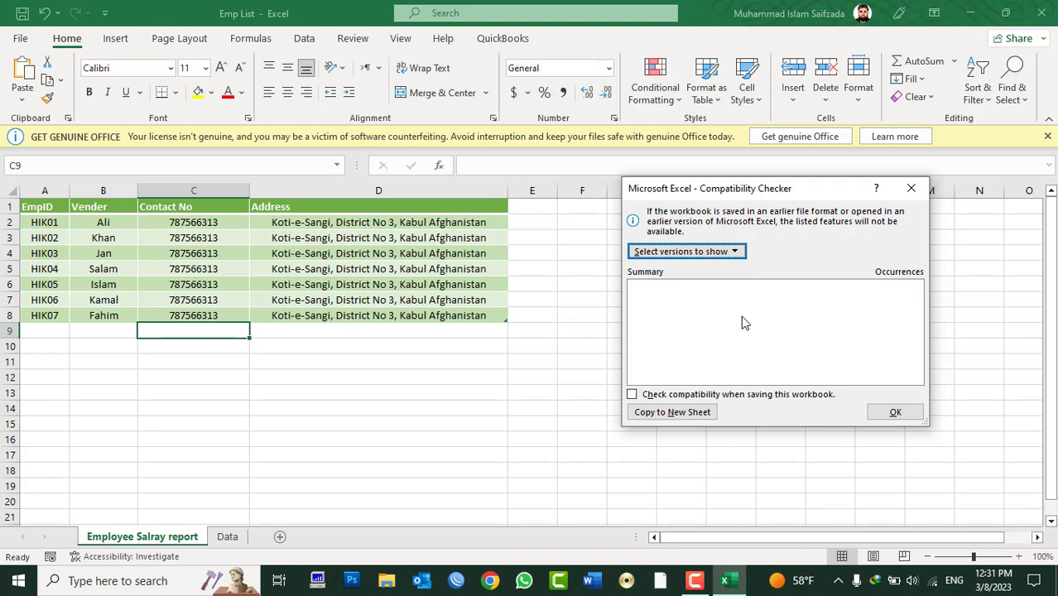
click(894, 412)
Step: Clear all formats from the employee table A1:D8
click(497, 317)
drag(431, 313, 43, 207)
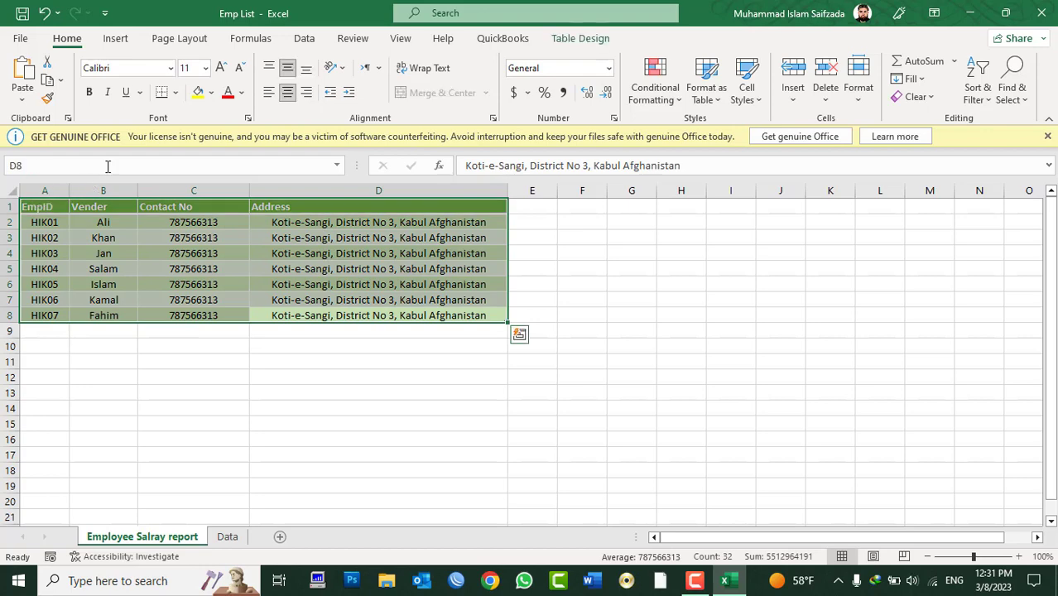
click(915, 97)
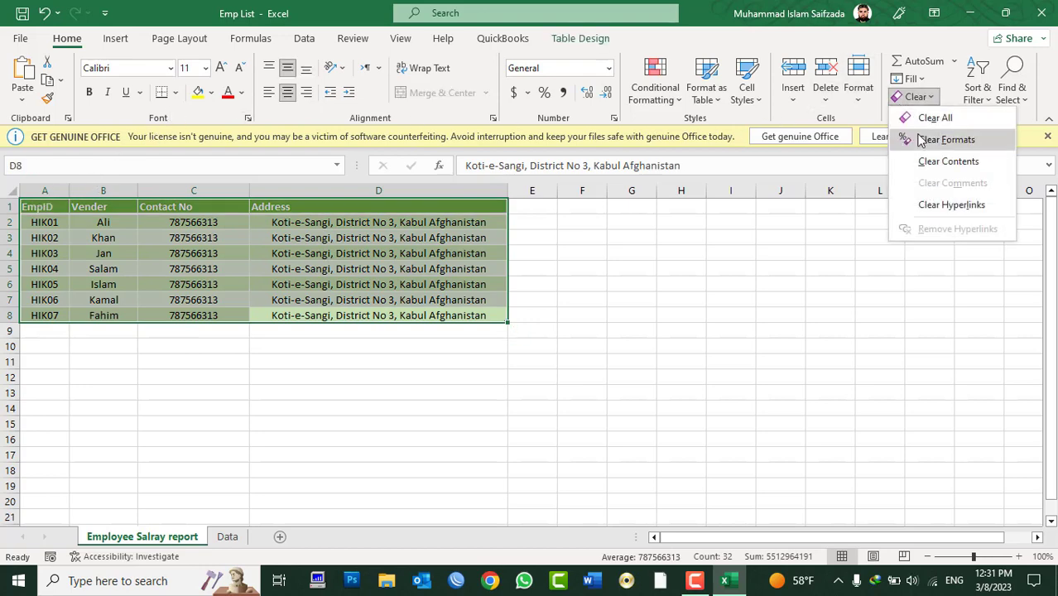
click(929, 139)
click(208, 378)
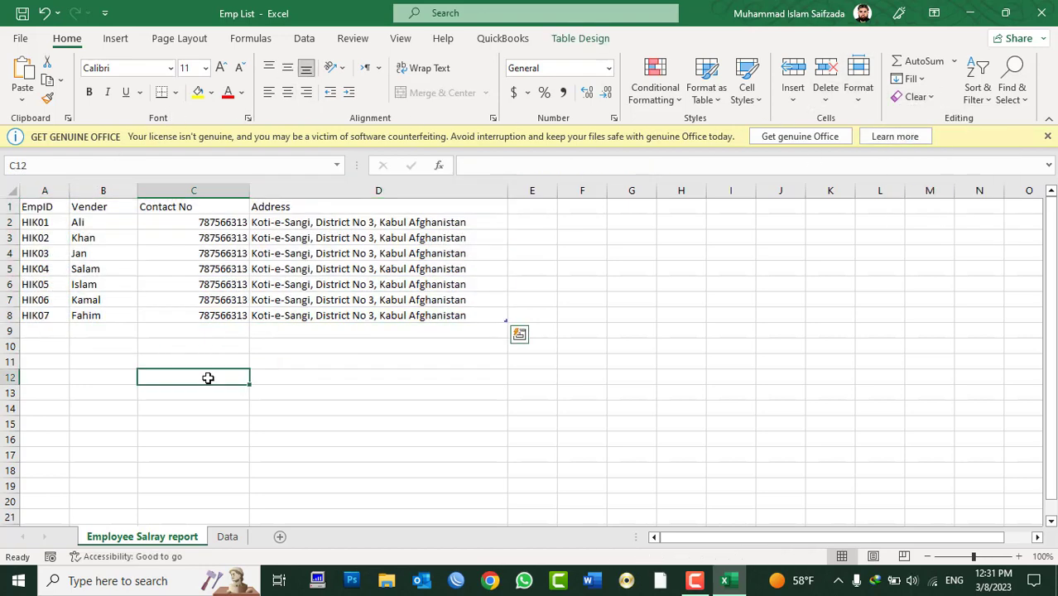
Step: Rerun Check Compatibility and dismiss the no-issues report
click(20, 38)
click(83, 192)
click(190, 315)
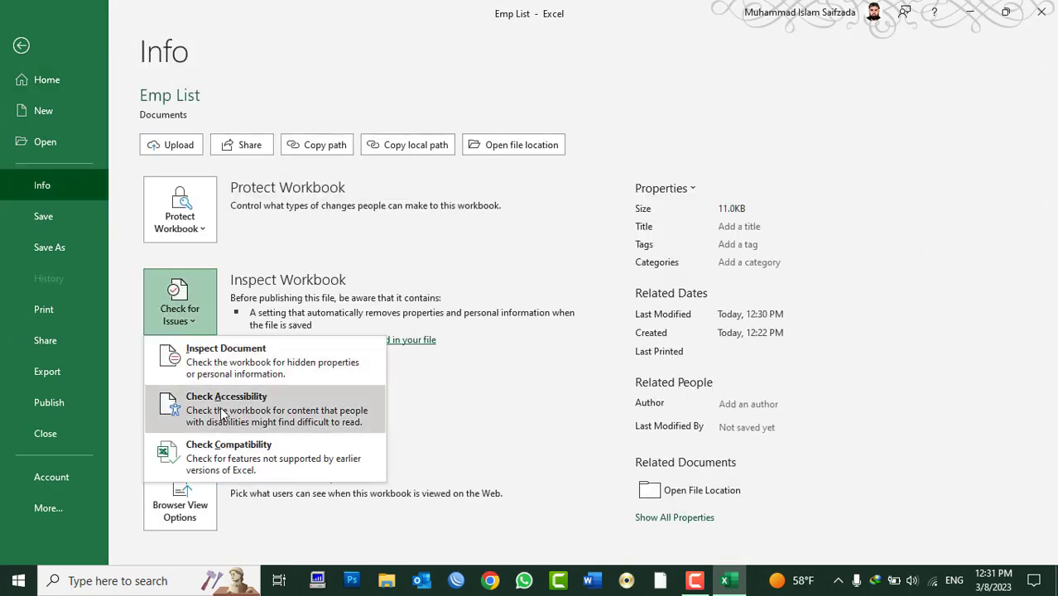
click(212, 451)
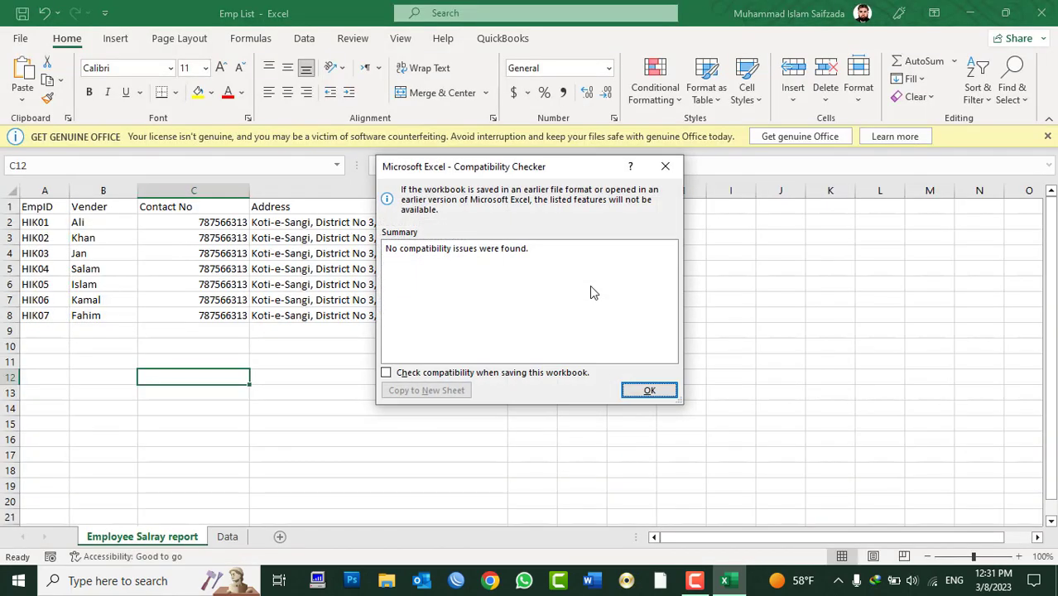
click(634, 391)
click(282, 341)
Step: Look over the Manage Workbook options on the File > Info page, then minimize Excel to the desktop
click(20, 38)
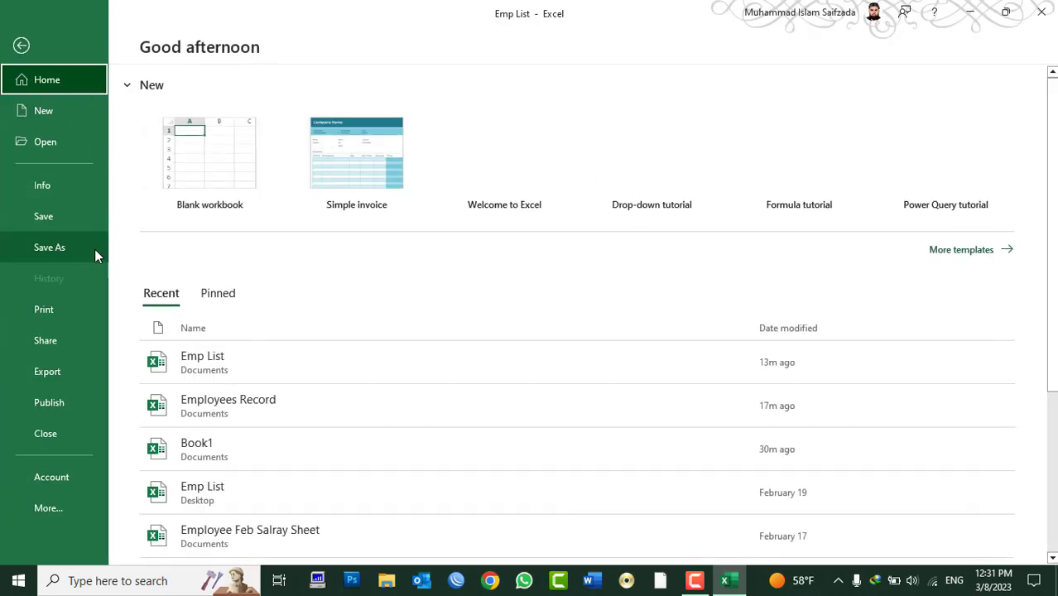
click(71, 187)
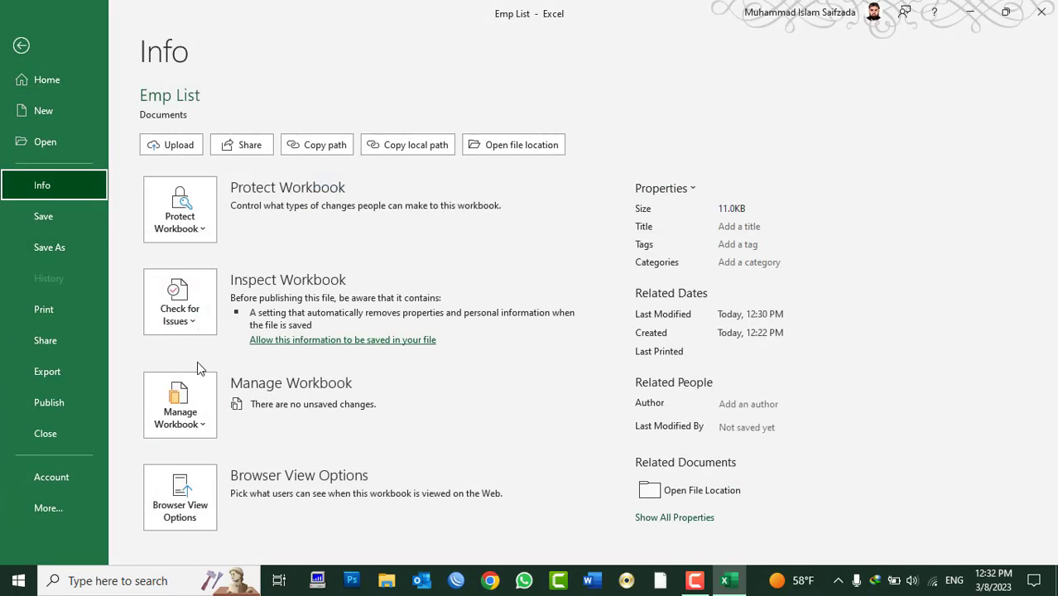
click(196, 394)
click(196, 395)
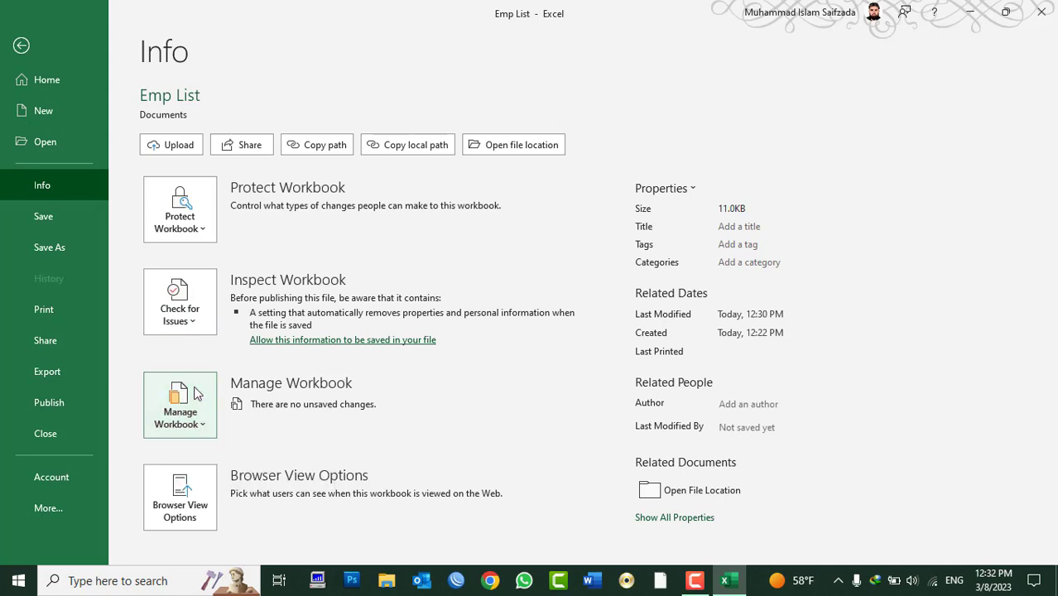
click(197, 394)
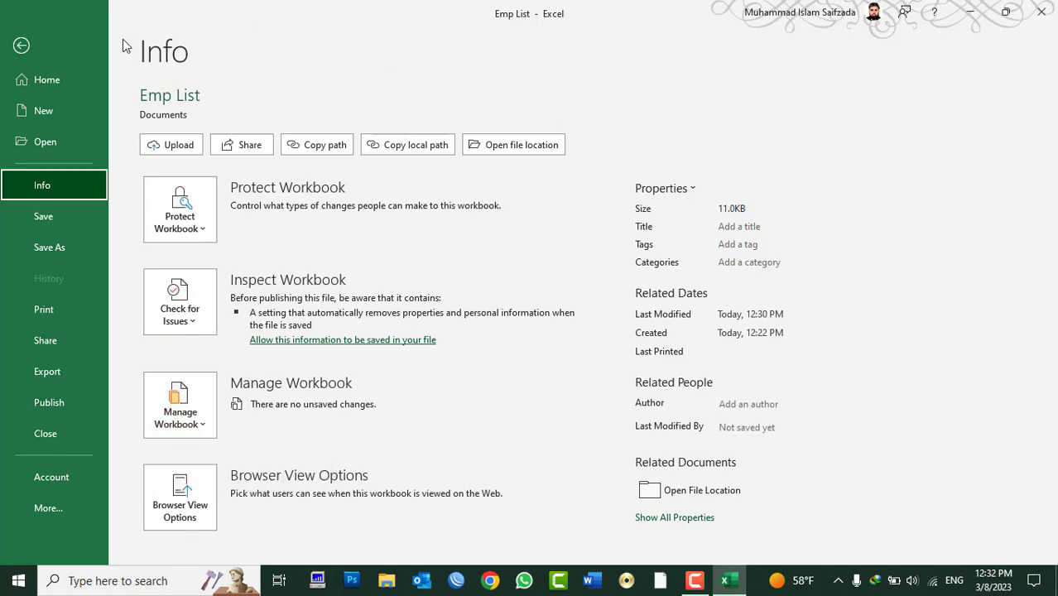
click(22, 46)
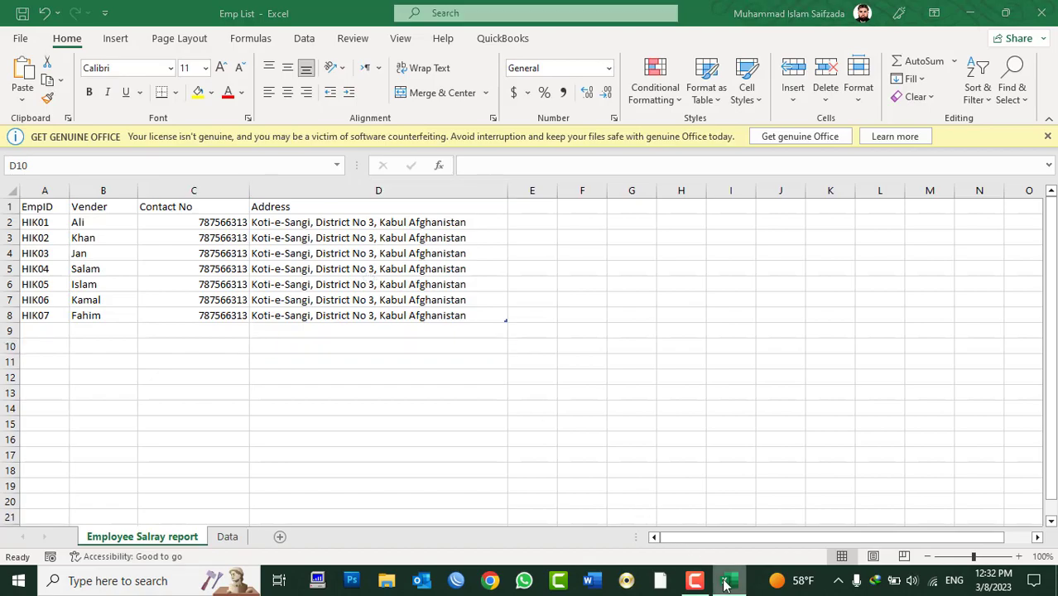
key(super+d)
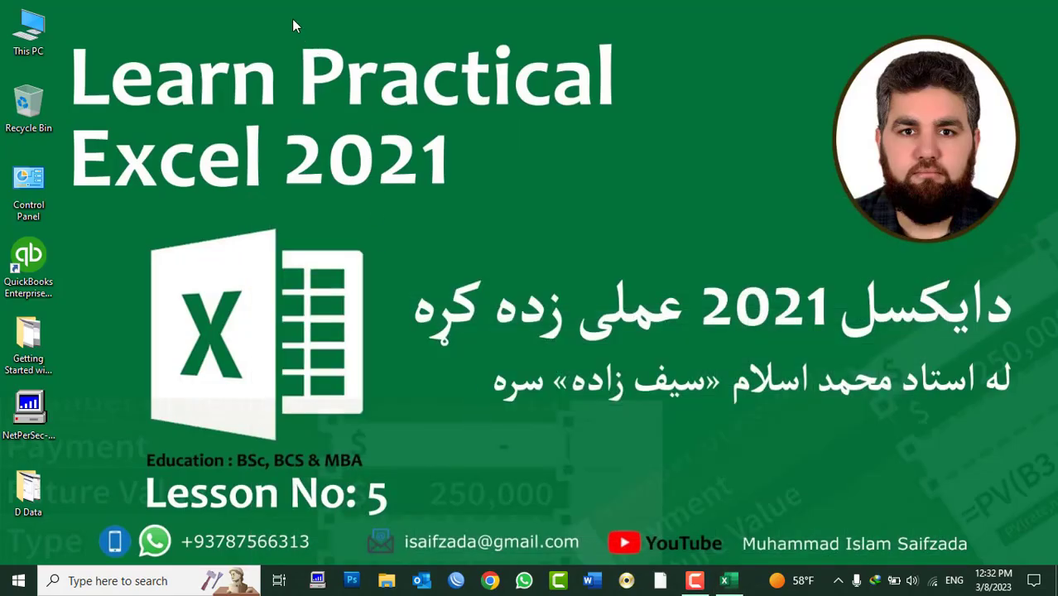
right_click(291, 20)
click(316, 67)
drag(90, 520, 318, 561)
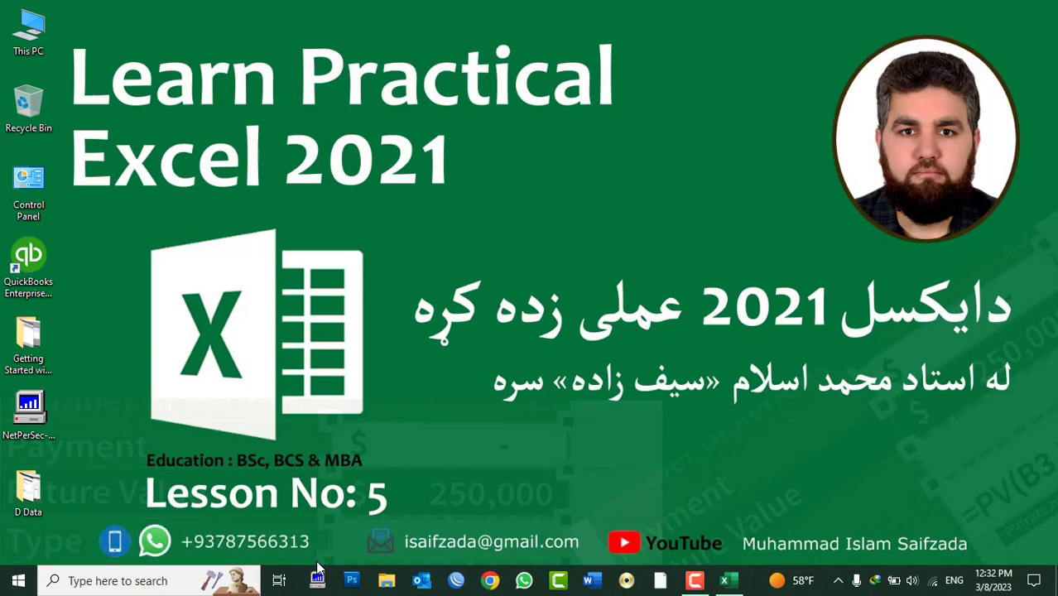